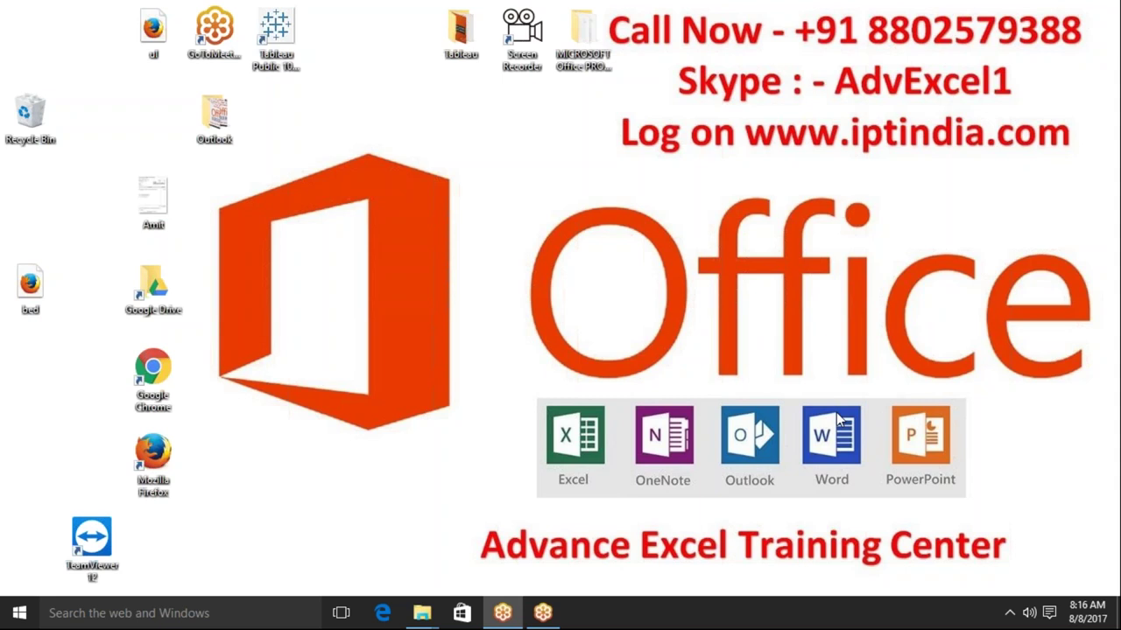
Step: Launch Word 2016 by searching 'word' from the Windows 10 Start menu
left_click(19, 616)
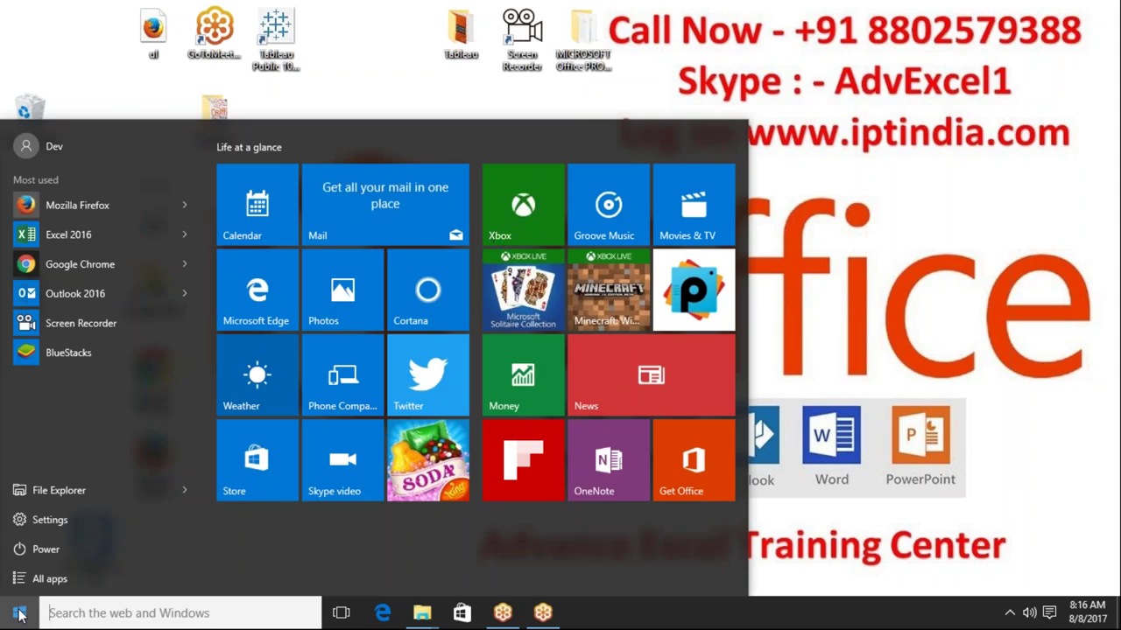
type("word")
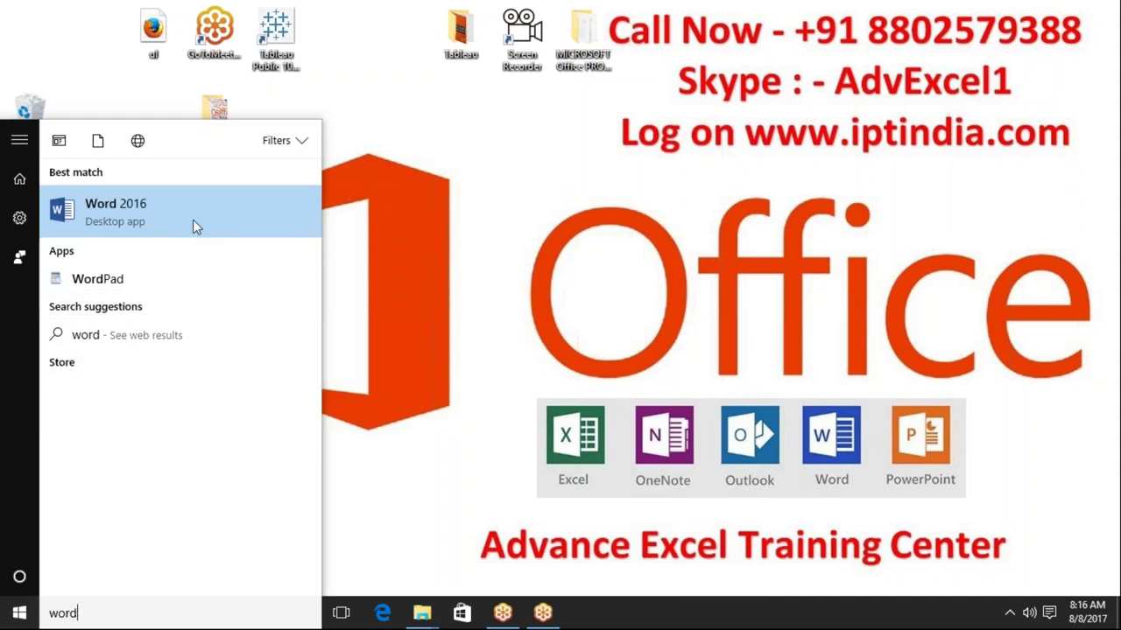
left_click(193, 219)
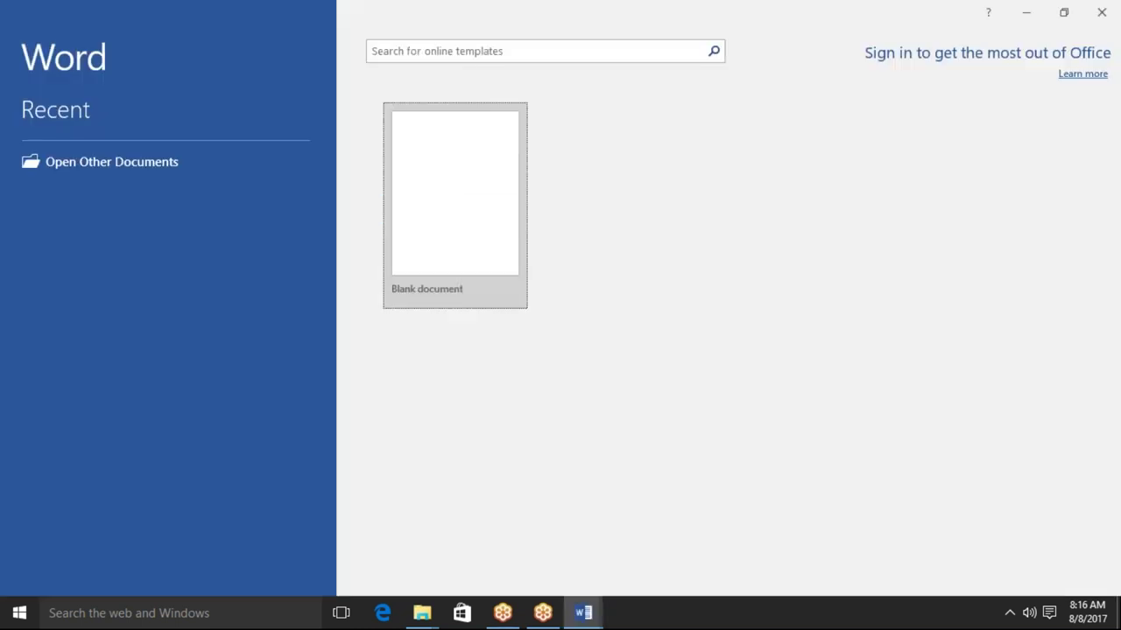
Step: Create a blank document, glancing at the Paste choices and File view before returning to it
left_click(456, 184)
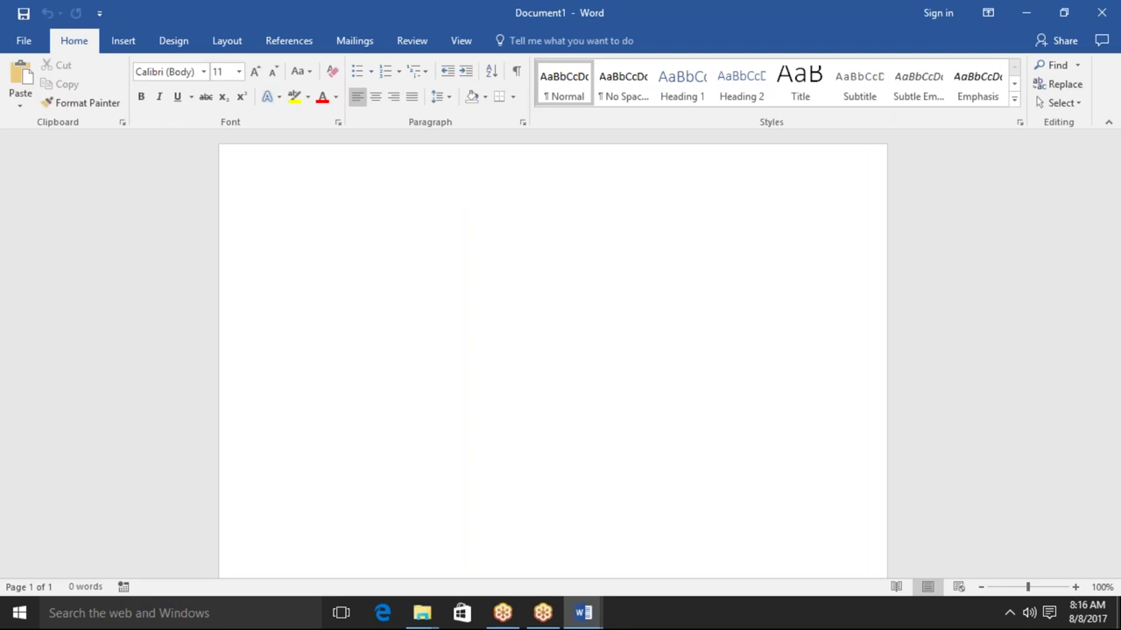
left_click(20, 103)
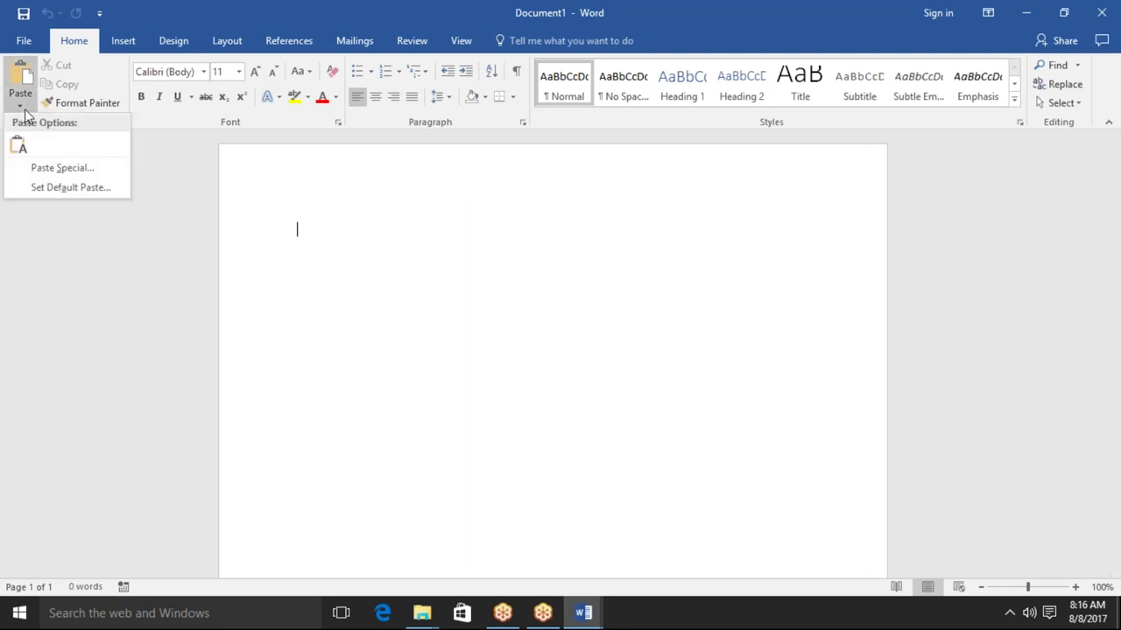
left_click(157, 135)
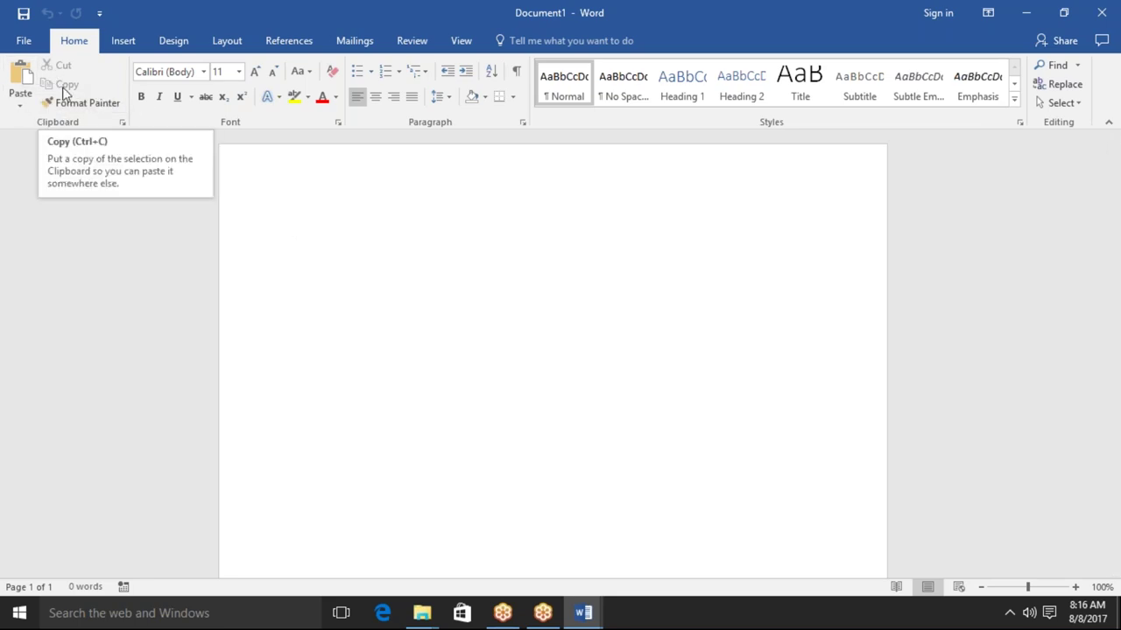
left_click(39, 40)
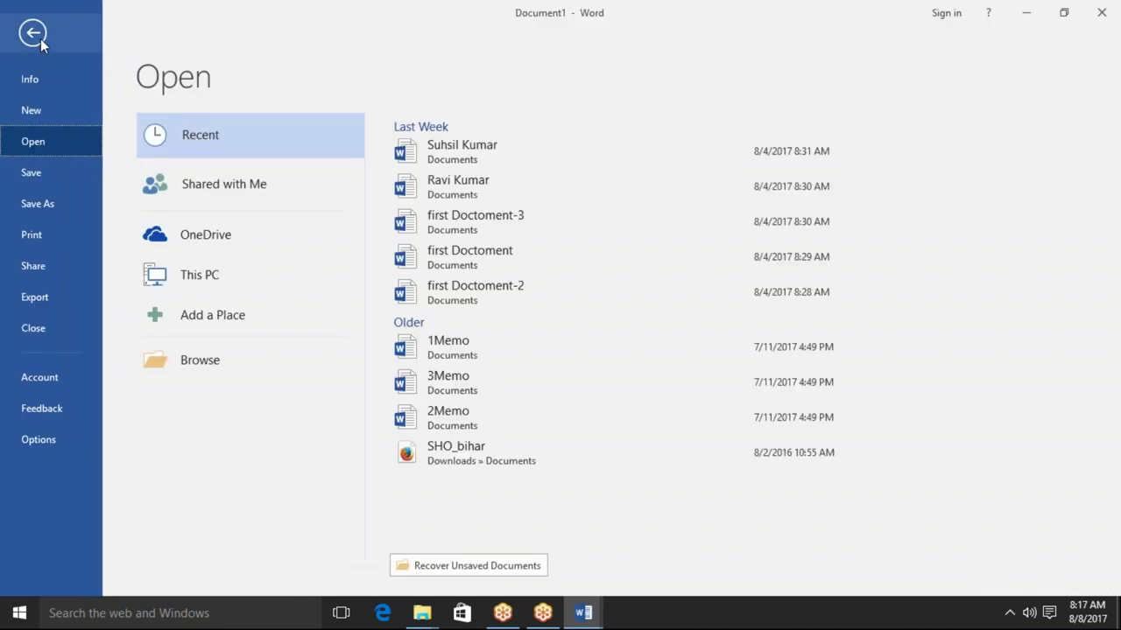
left_click(40, 38)
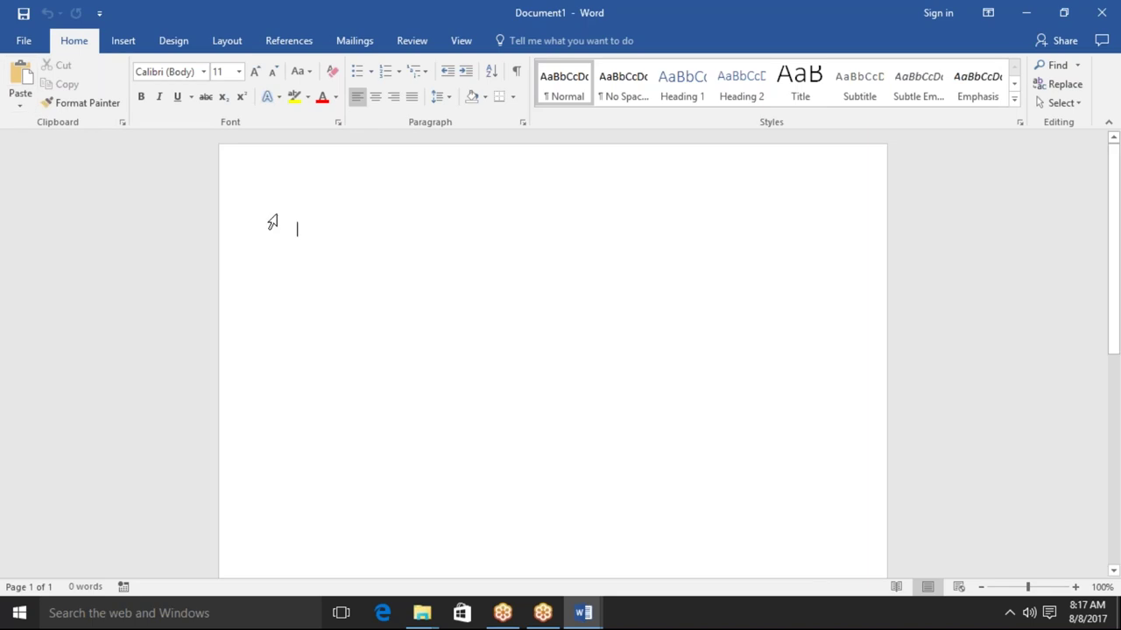
Step: Enter =rand() on the first line, fixing typos, to generate sample paragraphs
type("=rarge")
key("BackSpace")
key("BackSpace")
type("nd()")
key("Return")
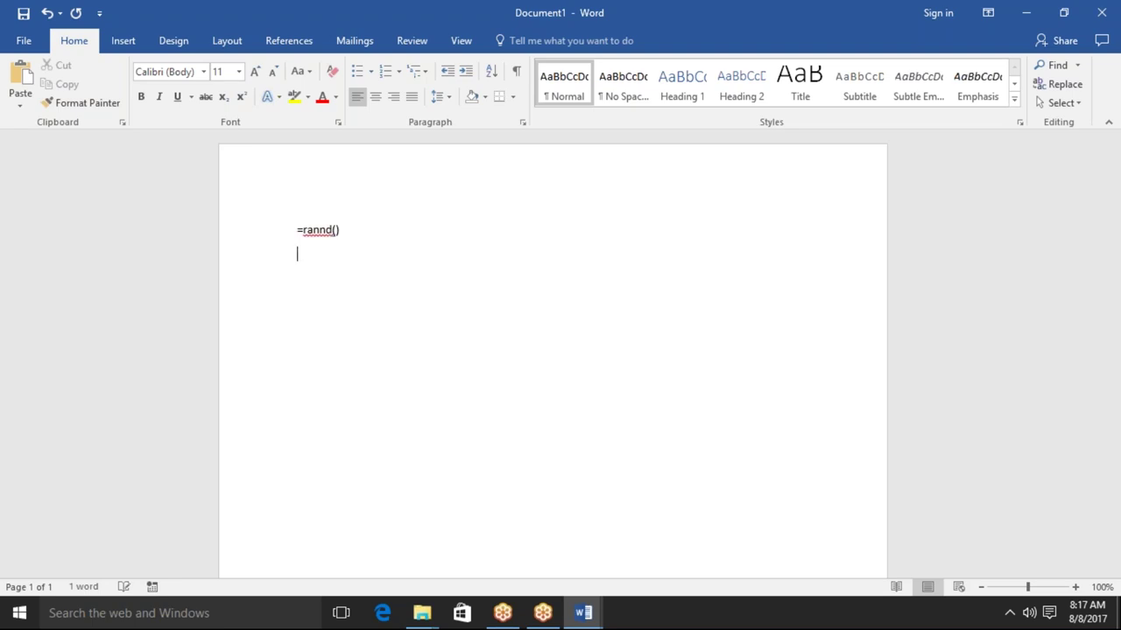
key("BackSpace")
key("BackSpace")
key("BackSpace")
key("BackSpace")
key("BackSpace")
type("nd()")
key("Return")
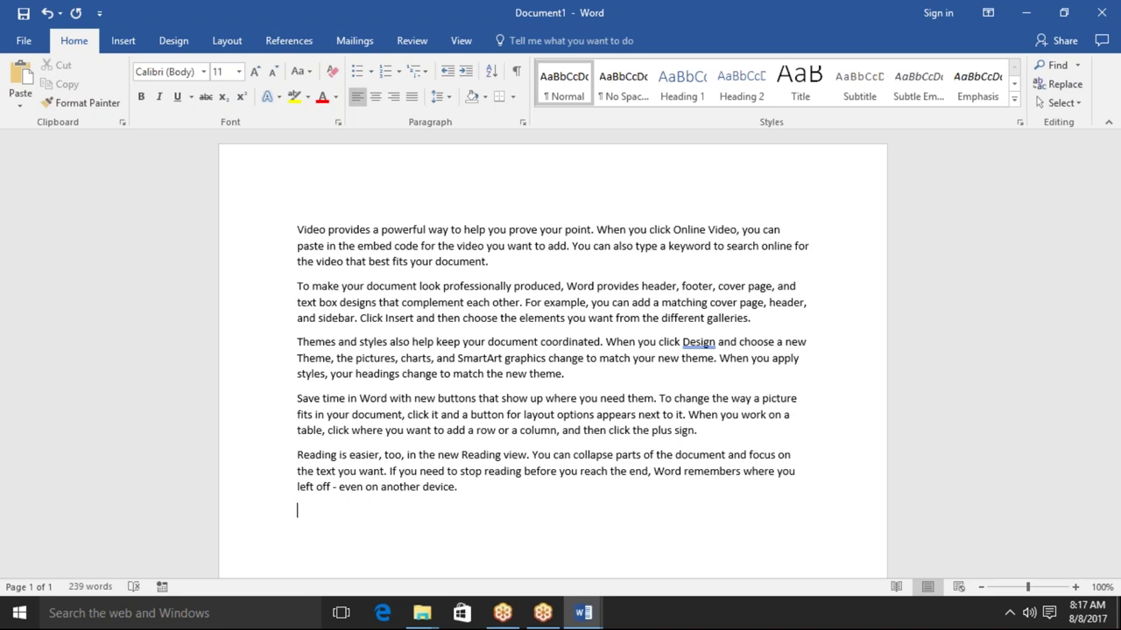
Step: Delete all the sample text, regenerate it, then undo and trim the line back to '=rand'
key("ctrl+a")
key("Delete")
type("=rand()")
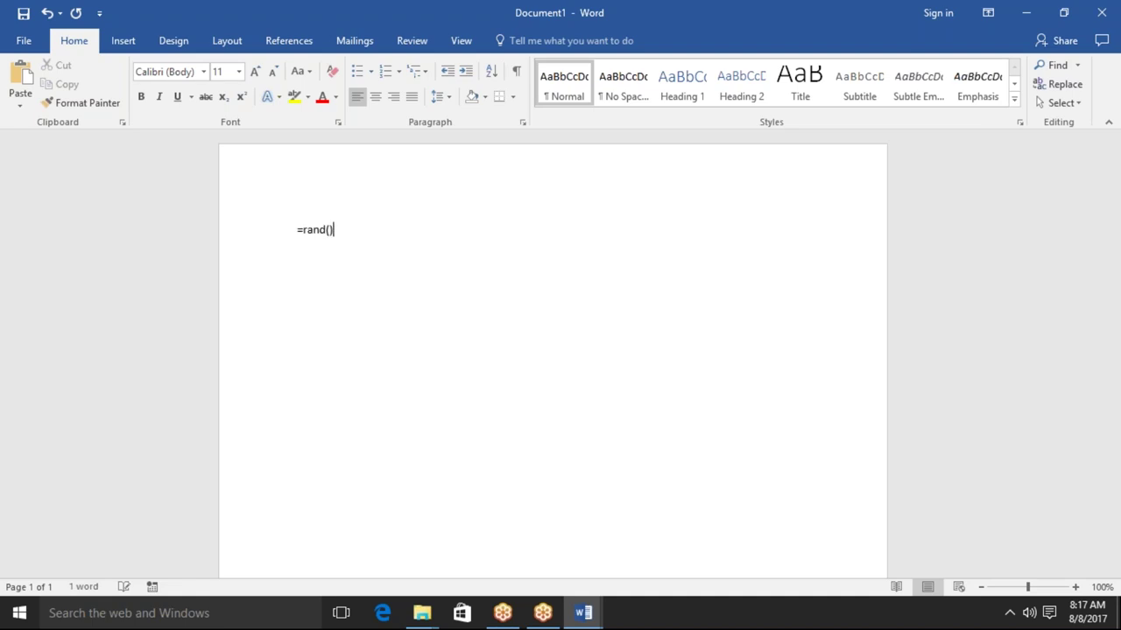
key("Return")
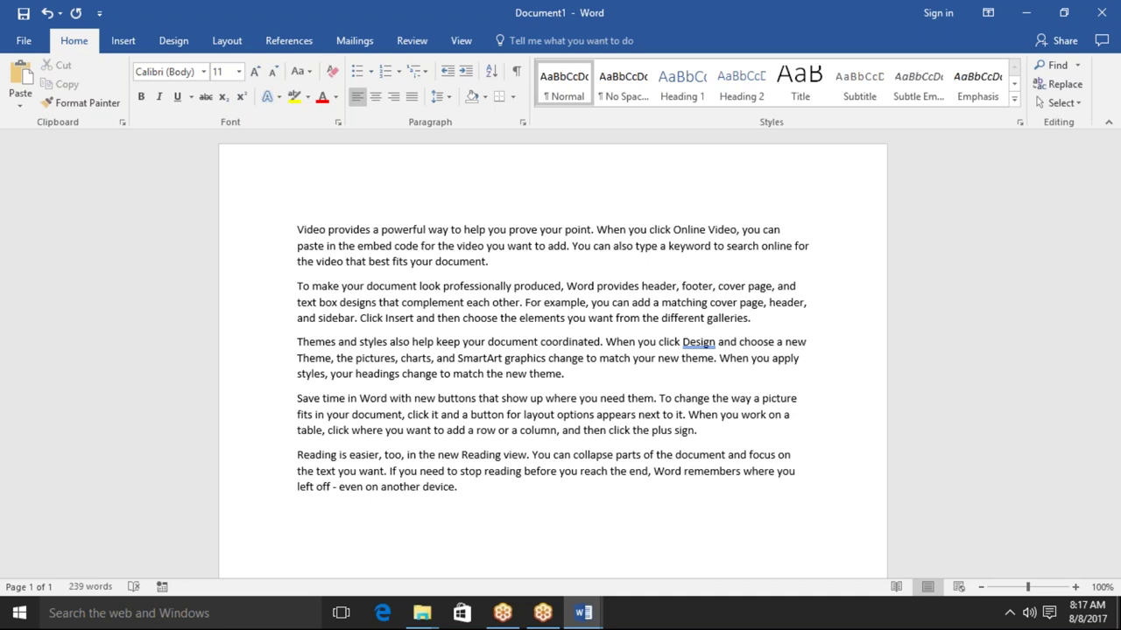
key("ctrl+z")
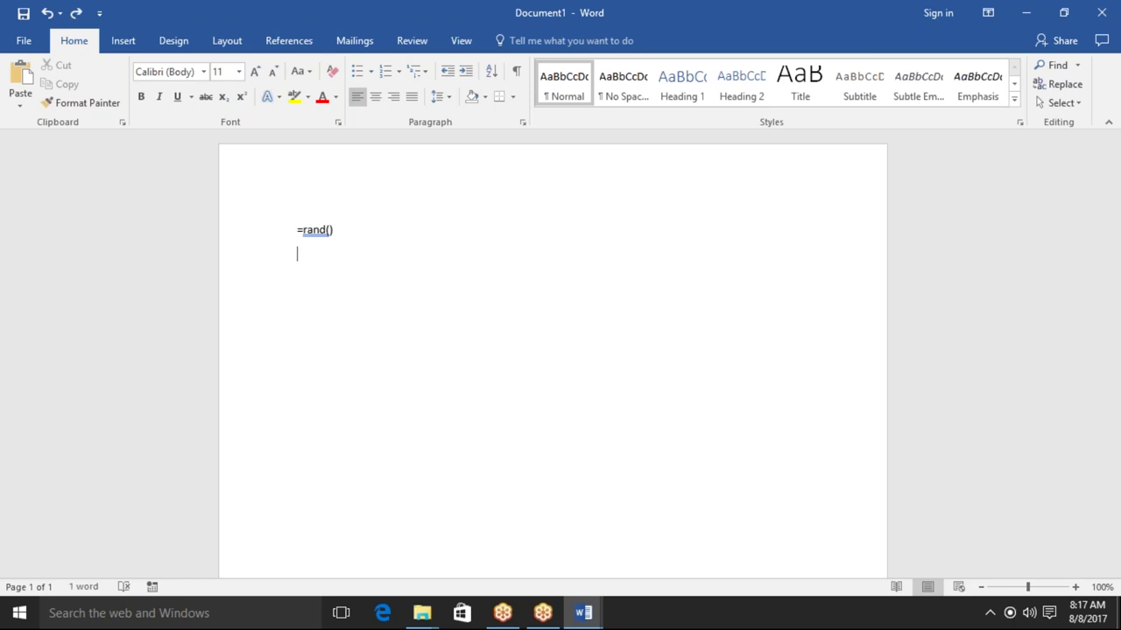
left_click(333, 229)
key("BackSpace")
key("BackSpace")
key("BackSpace")
type("d")
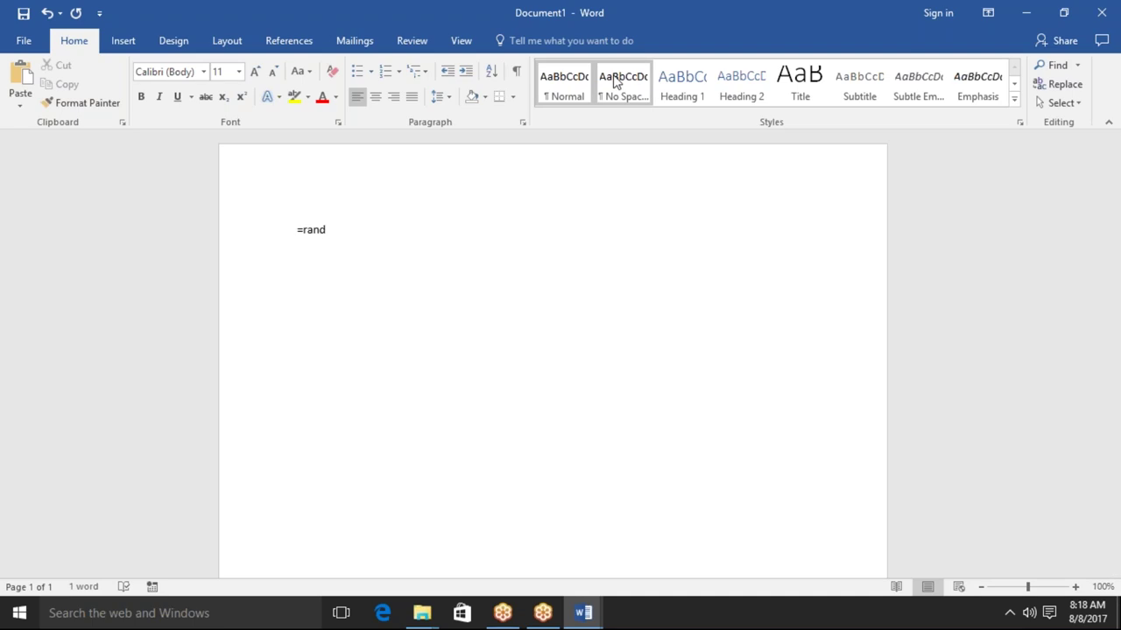
left_click(1049, 24)
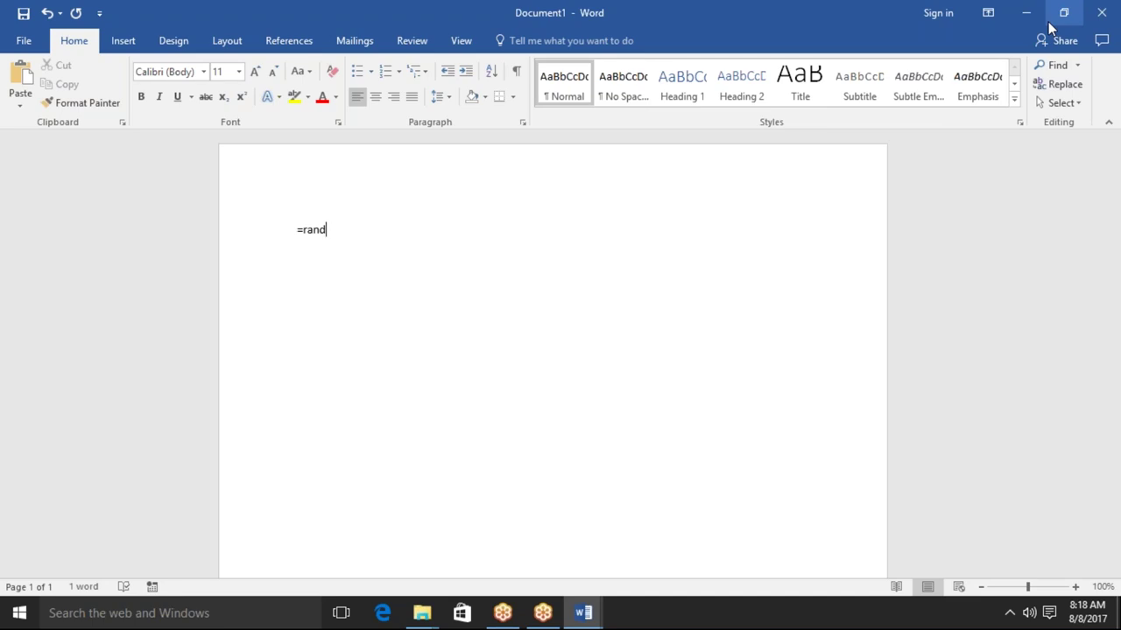
Step: Complete '=rand()' and expand it into five sample paragraphs totalling 239 words
type("()")
key("Return")
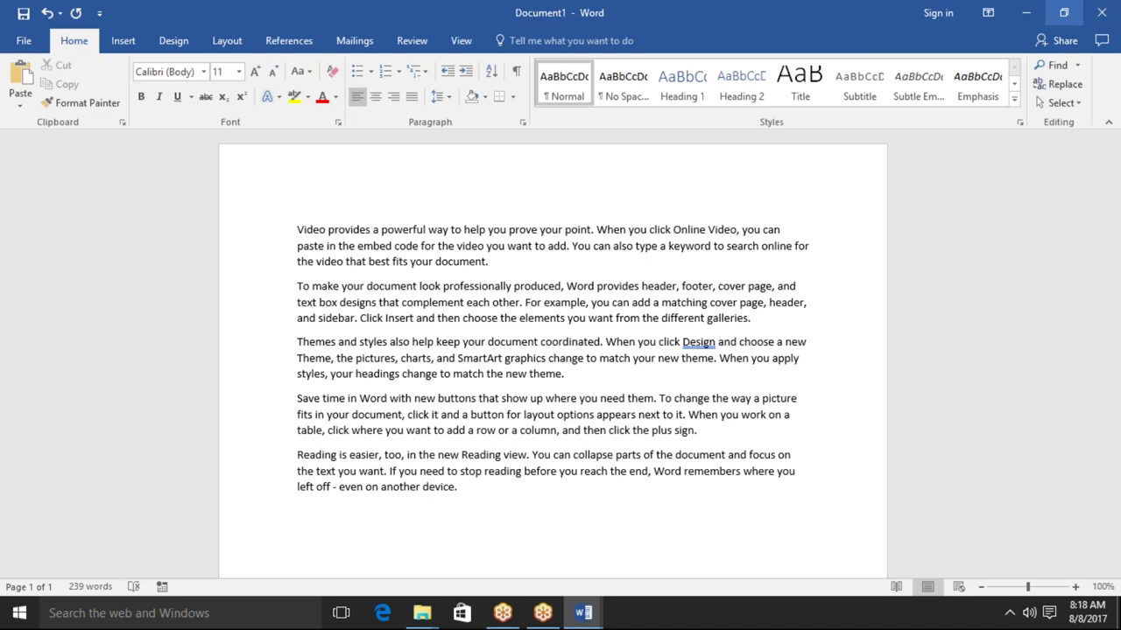
key("super")
Step: Start Excel 2016 via search 'excel' and dismiss the missing Book1.xlam error
type("exc")
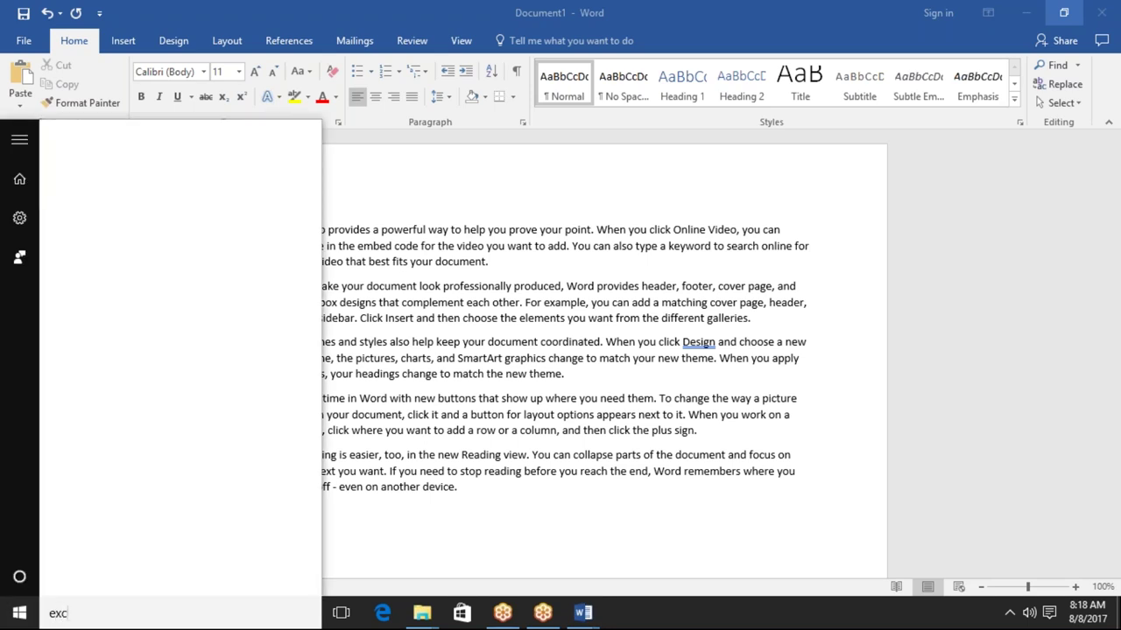
type("el")
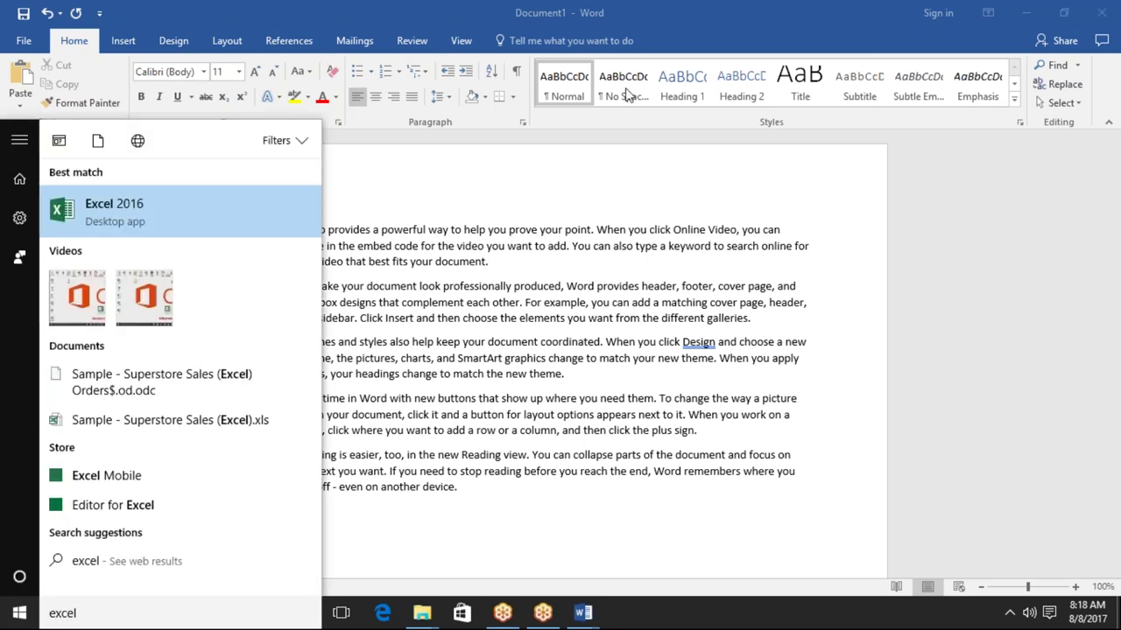
left_click(222, 200)
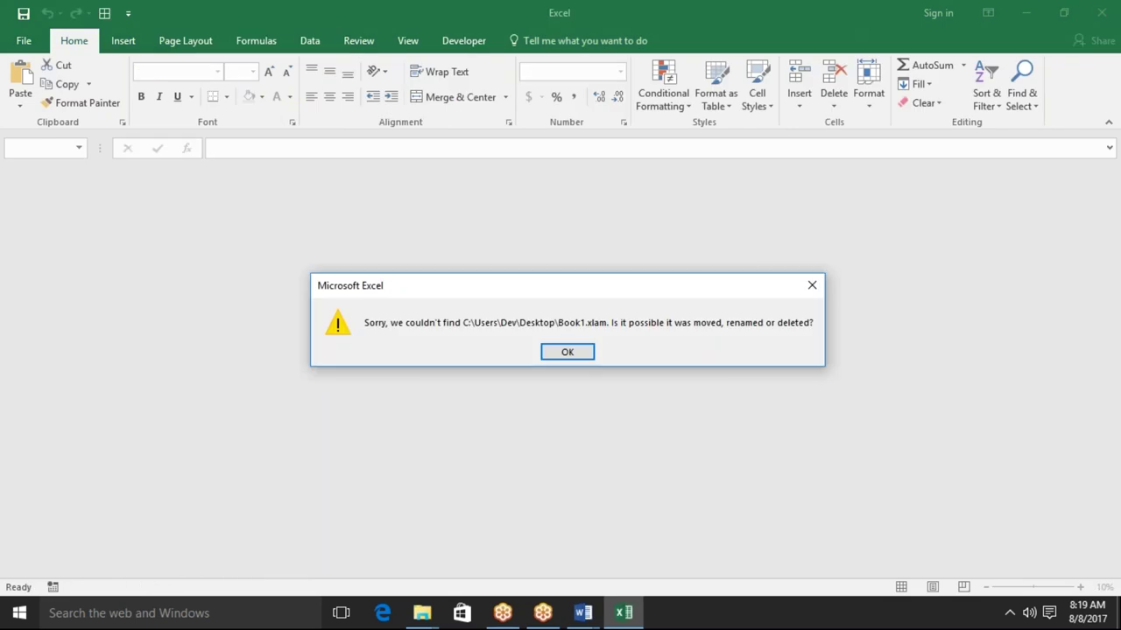
key("Return")
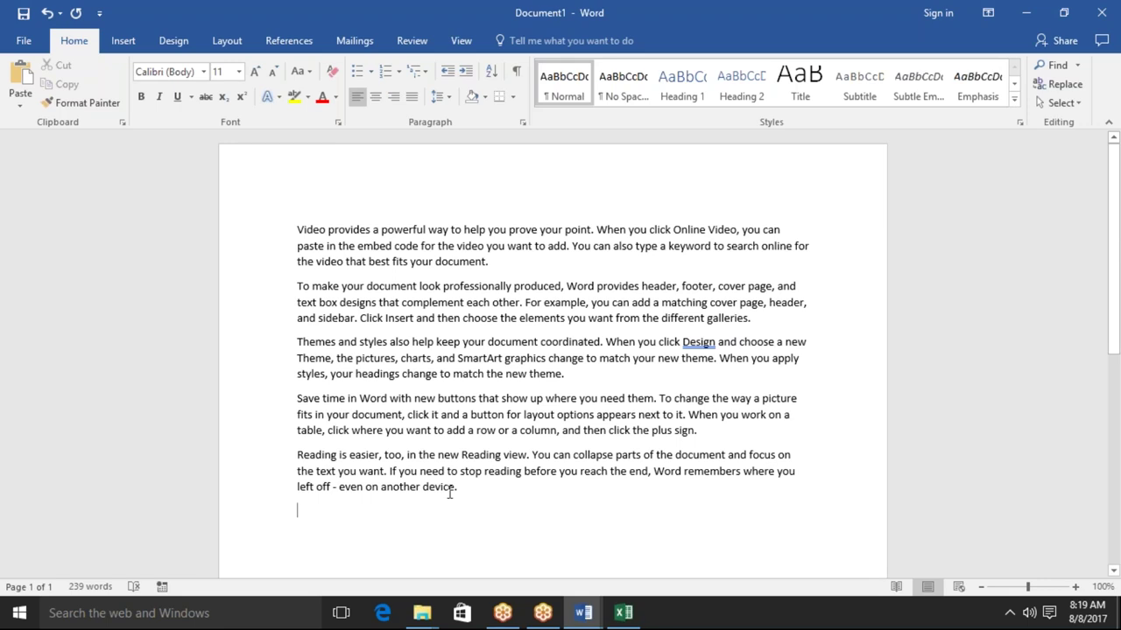
left_click_drag(451, 499, 257, 235)
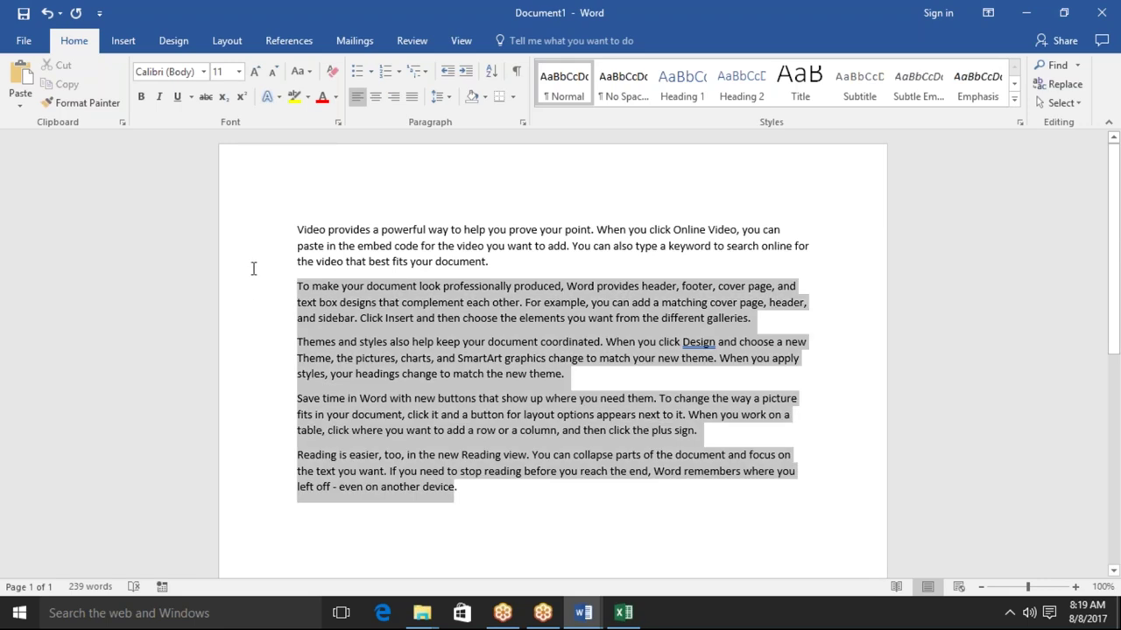
double_click(251, 243)
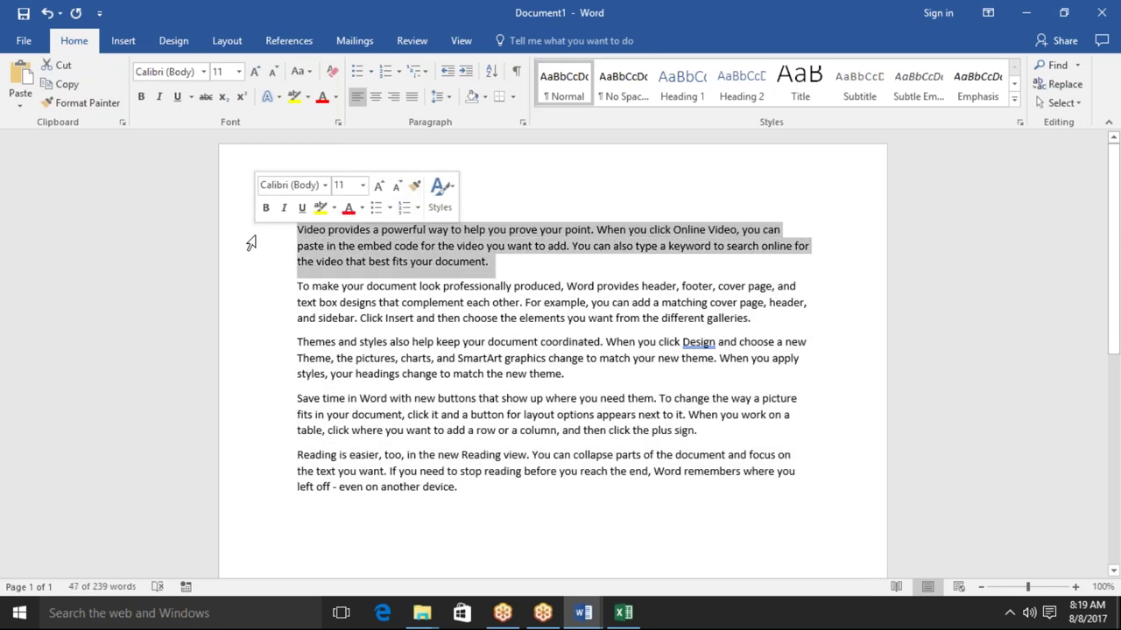
left_click(477, 286)
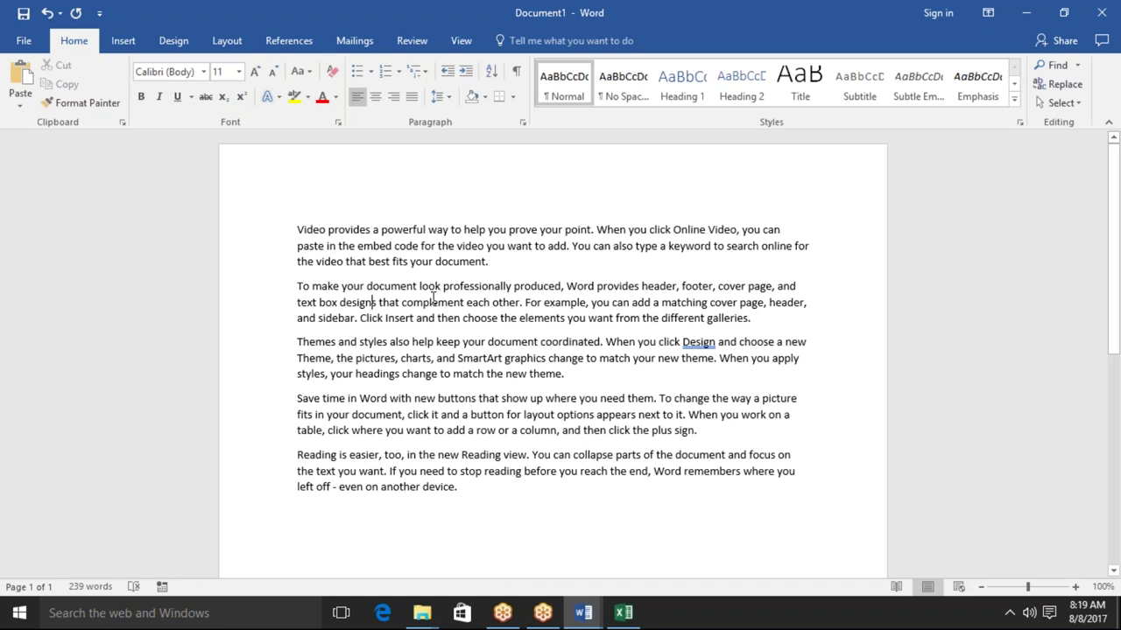
triple_click(495, 269)
left_click(494, 269)
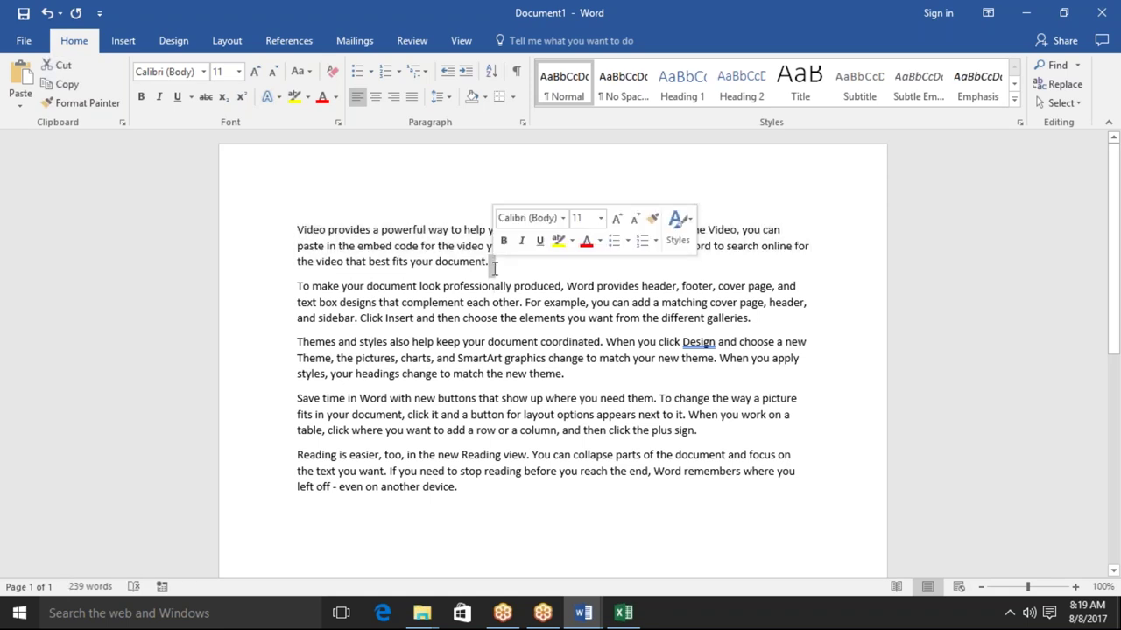
key("ctrl+a")
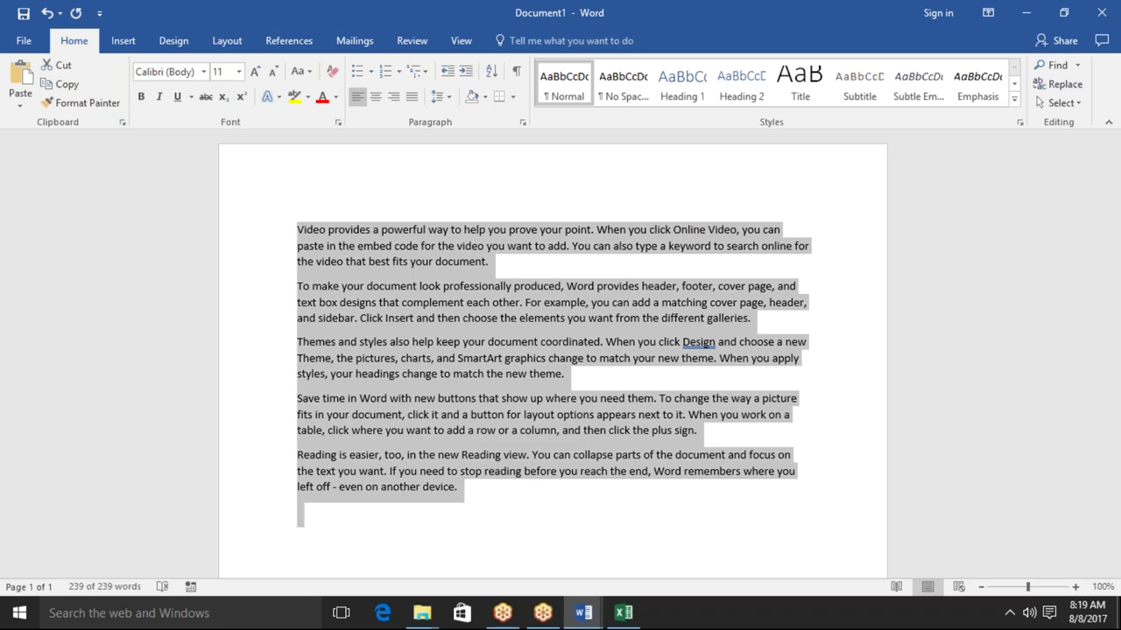
key("Delete")
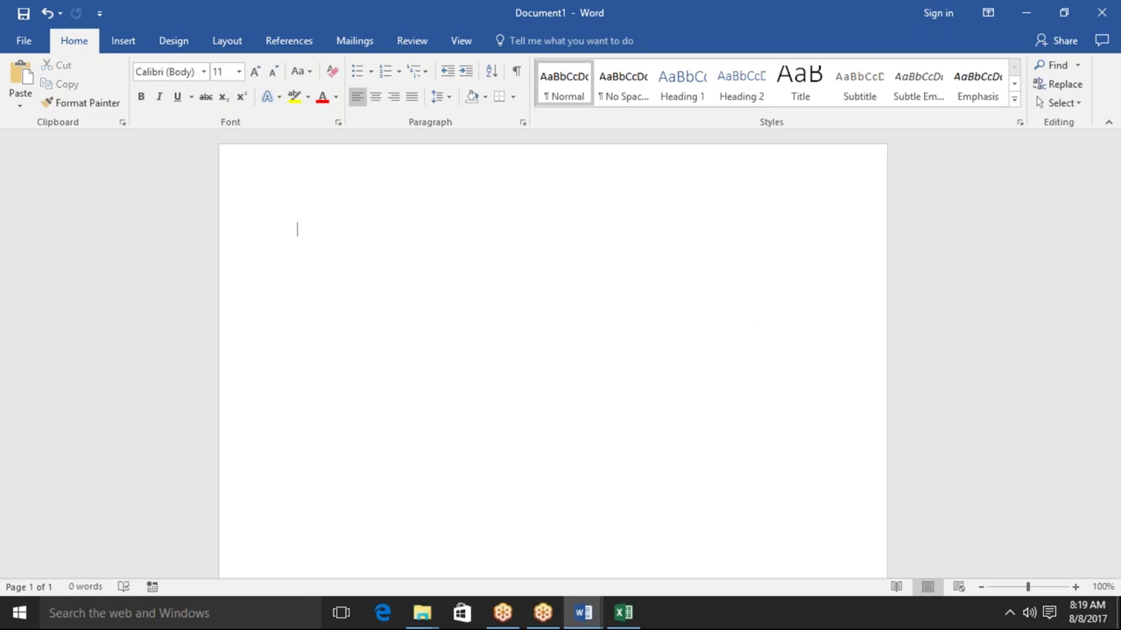
type("=rand()")
key("Return")
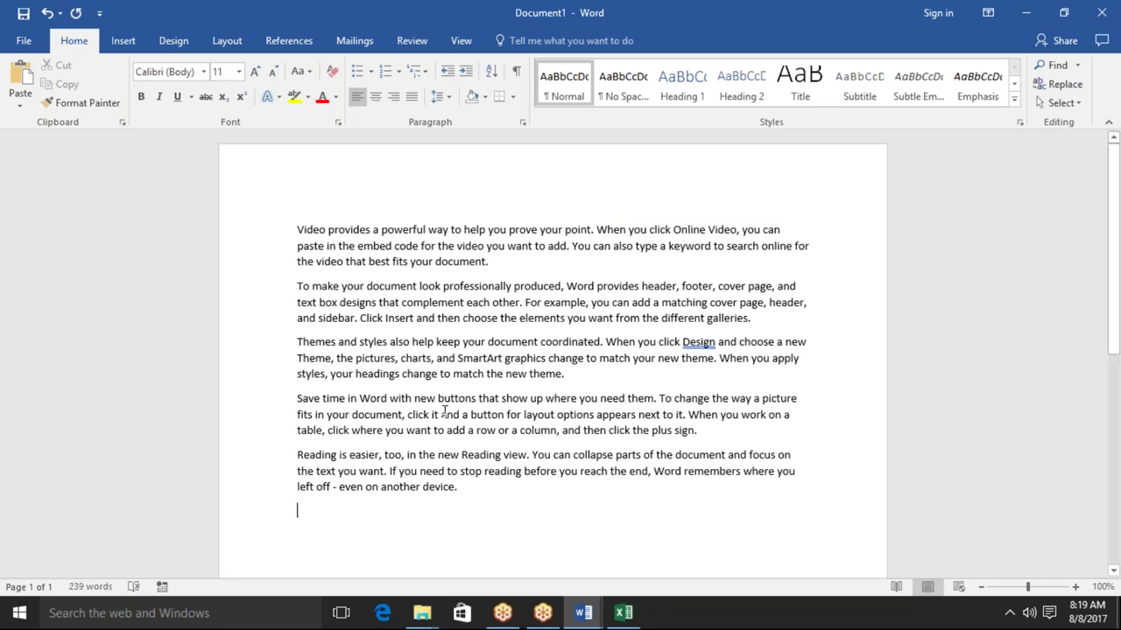
left_click_drag(475, 489, 289, 231)
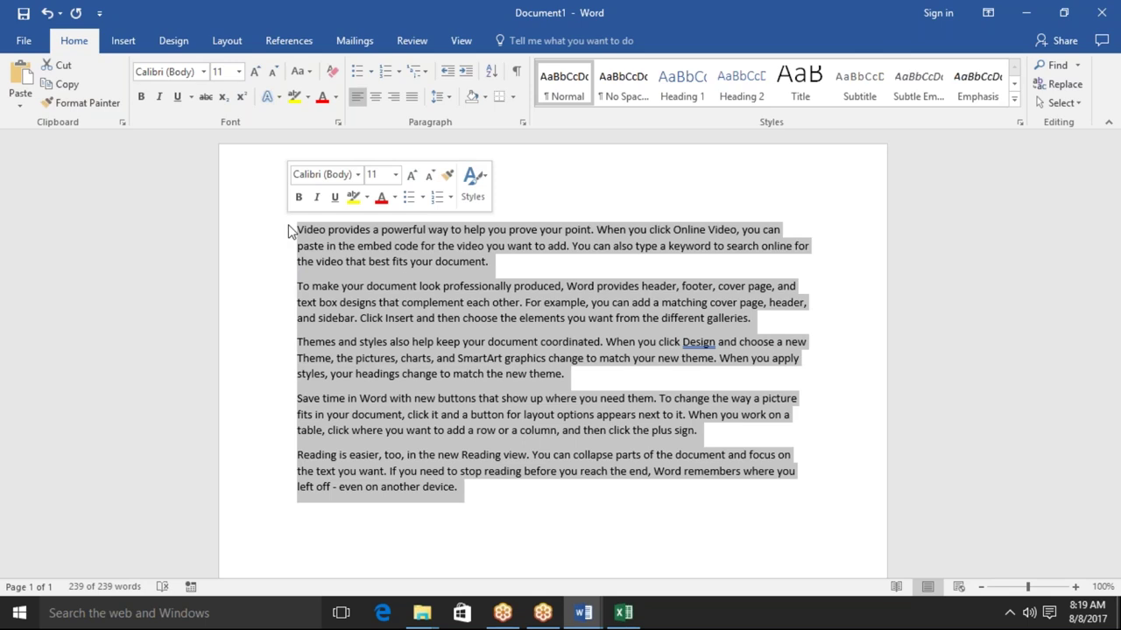
left_click_drag(345, 262, 357, 262)
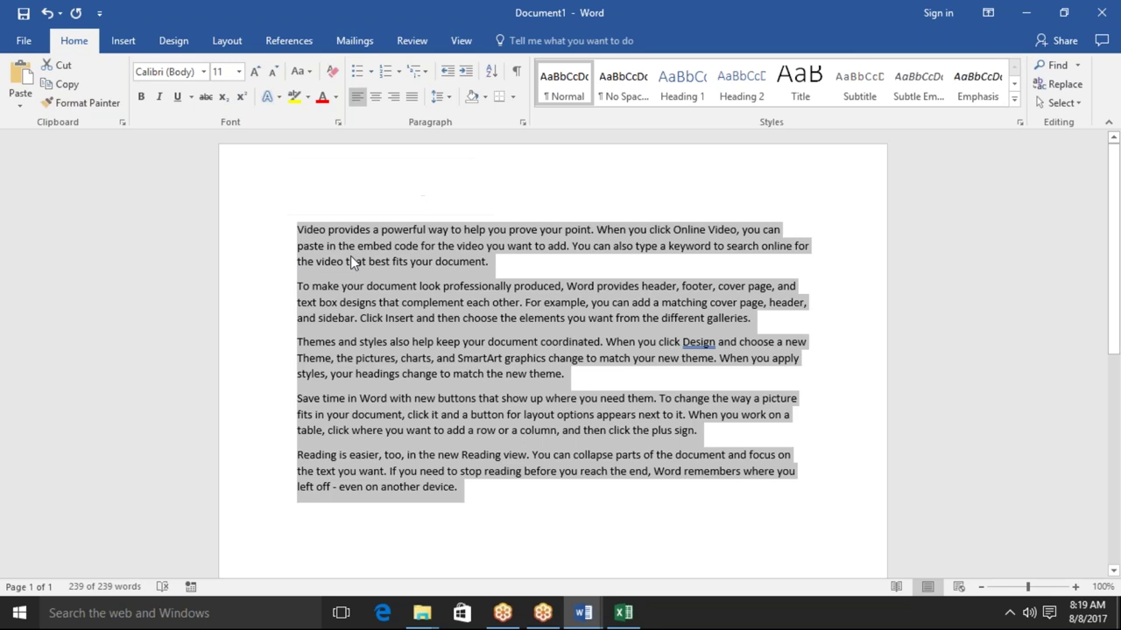
double_click(379, 262)
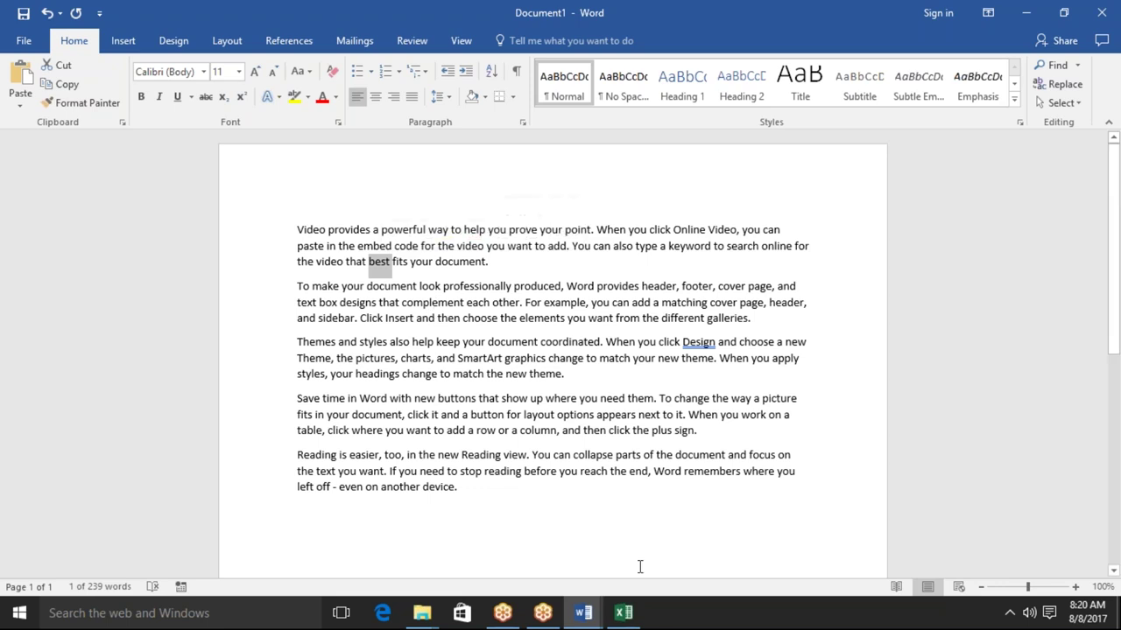
Step: Select and delete all the sample paragraphs, then erase stray test characters from the empty page
mouse_move(494, 516)
left_mouse_down()
mouse_move(321, 352)
mouse_move(293, 233)
left_mouse_up()
key("Delete")
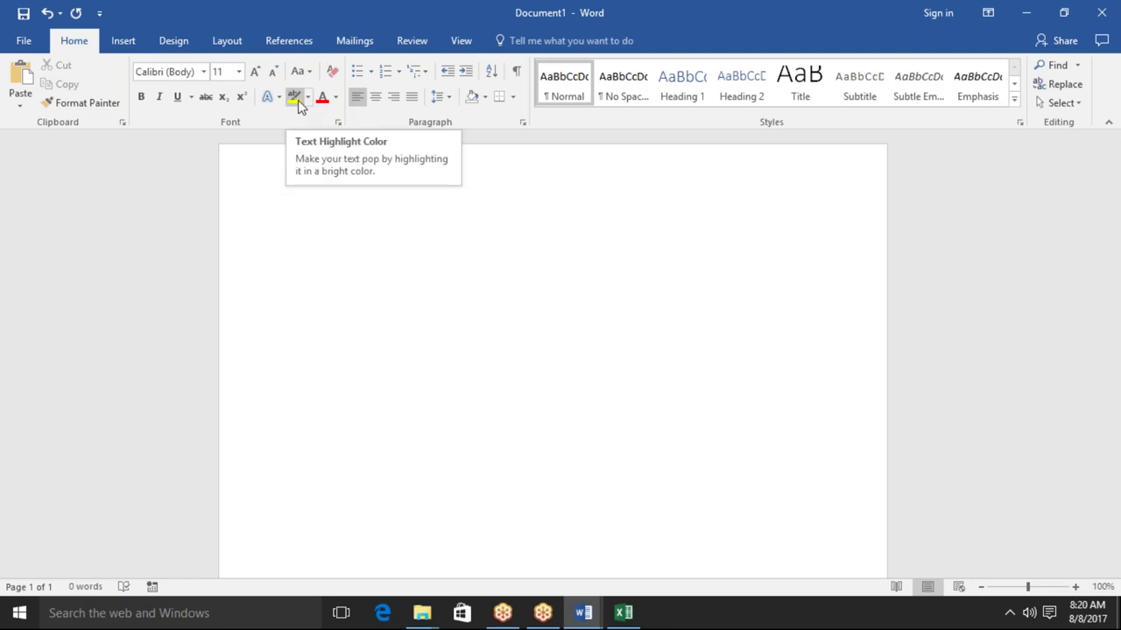
type(";mkdjfk")
key("BackSpace")
key("BackSpace")
key("BackSpace")
key("BackSpace")
key("BackSpace")
key("BackSpace")
key("BackSpace")
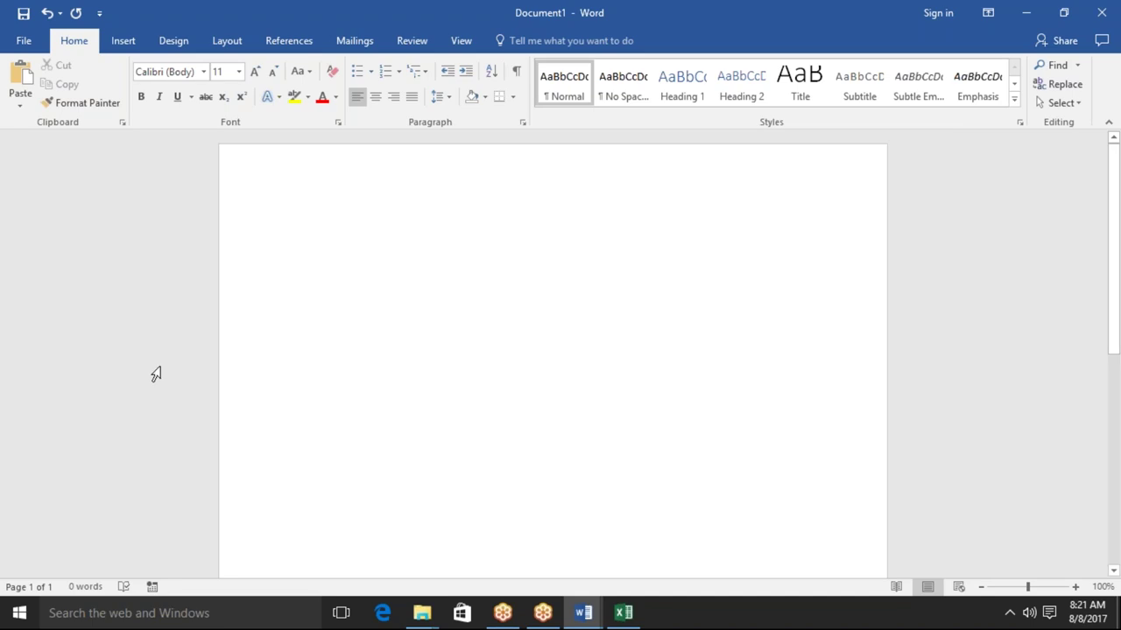
double_click(321, 231)
Step: Enter =rand() on the first line to regenerate five sample paragraphs of 239 words
left_click(321, 230)
type("=rn")
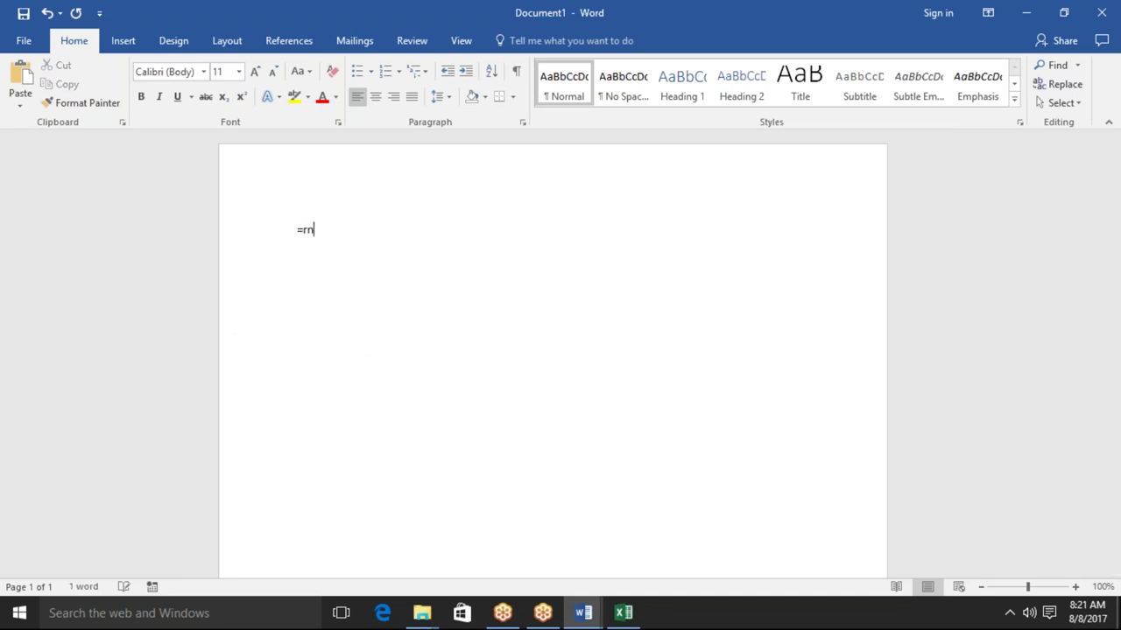
key("BackSpace")
key("BackSpace")
type("rand")
type("()")
key("Return")
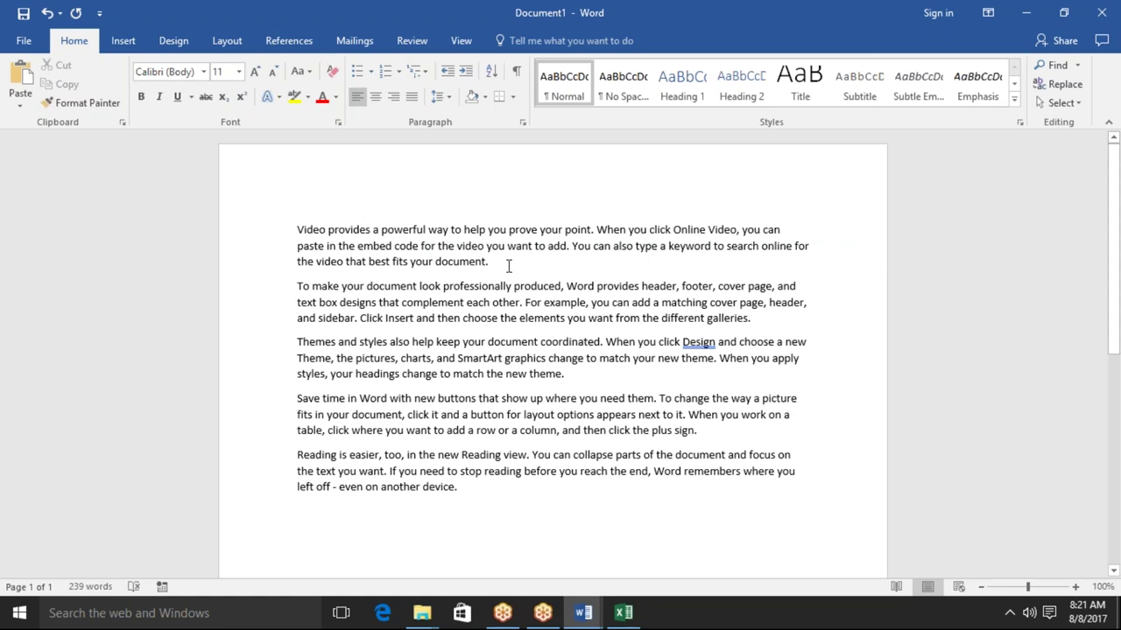
left_click_drag(359, 226, 491, 265)
left_click_drag(318, 180, 314, 180)
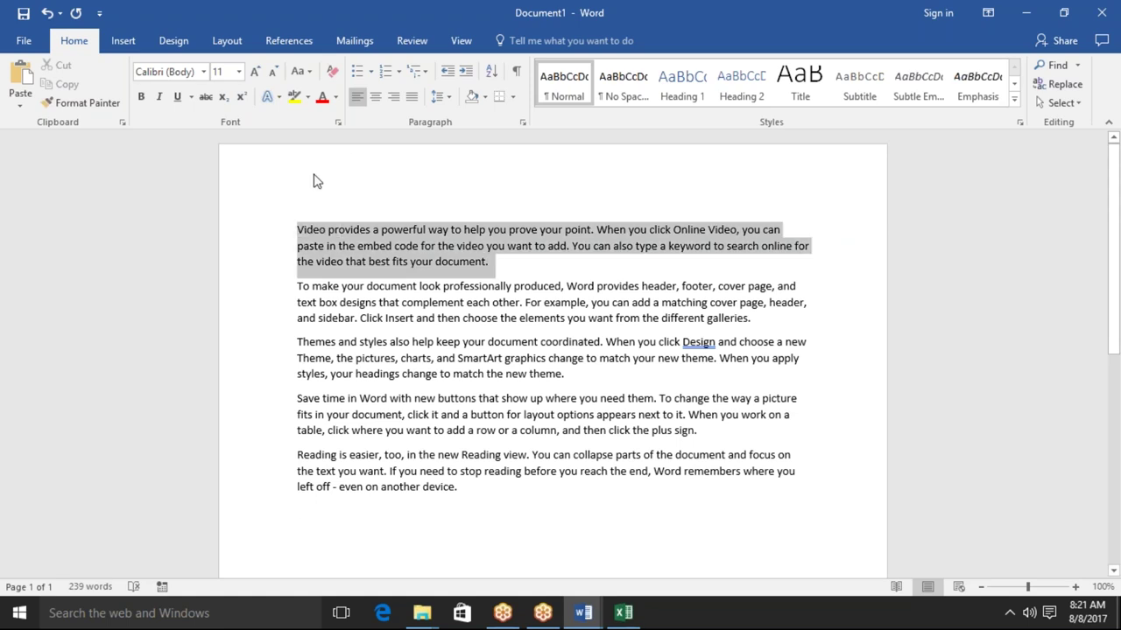
left_click(295, 98)
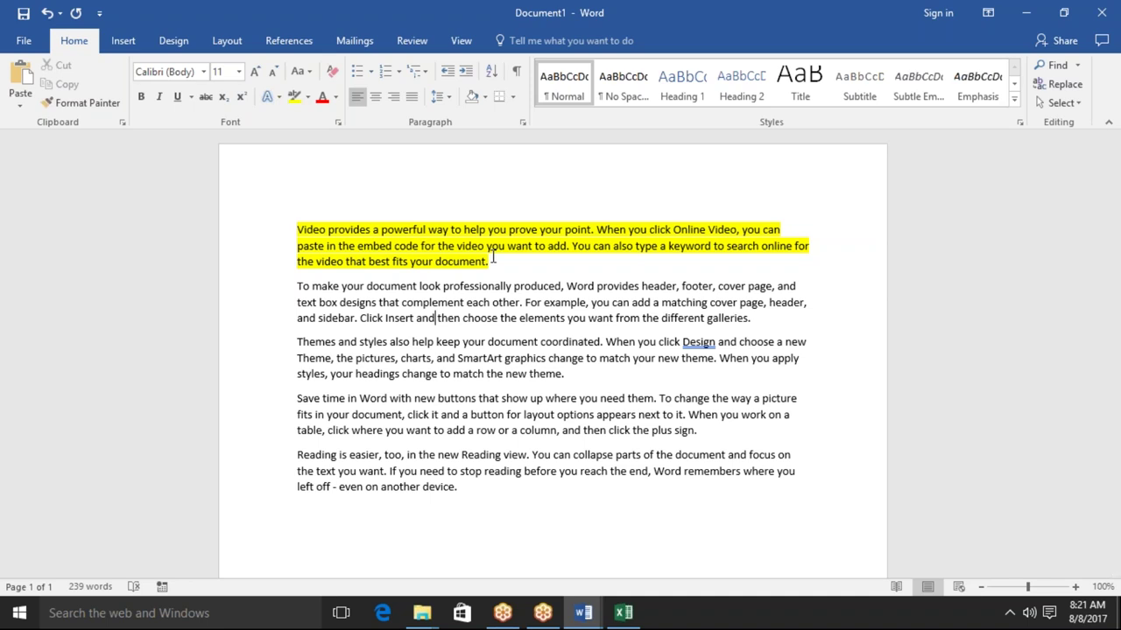
key("ctrl+z")
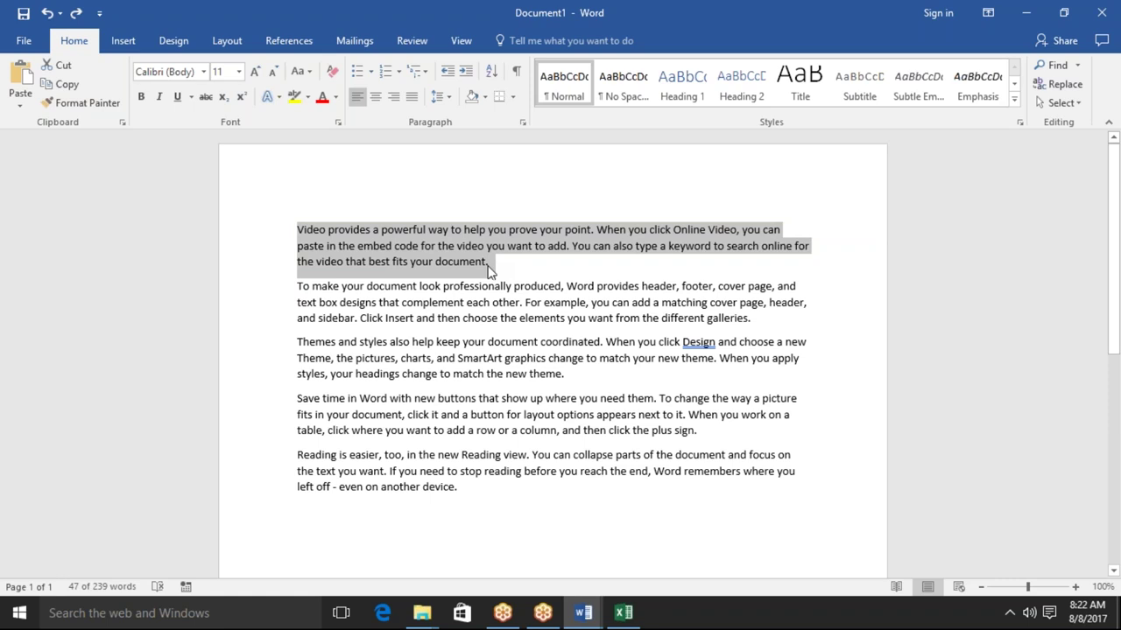
left_click(488, 272)
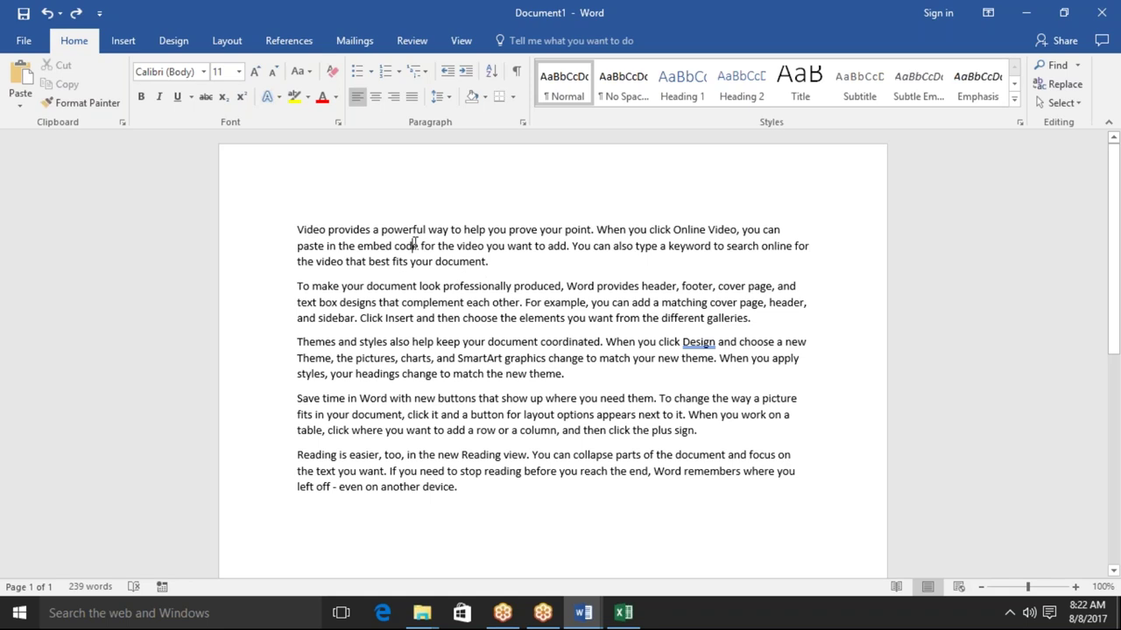
left_click(477, 399)
Step: Select the first paragraph by dragging forward, then again backward from its end
left_click_drag(514, 260, 297, 229)
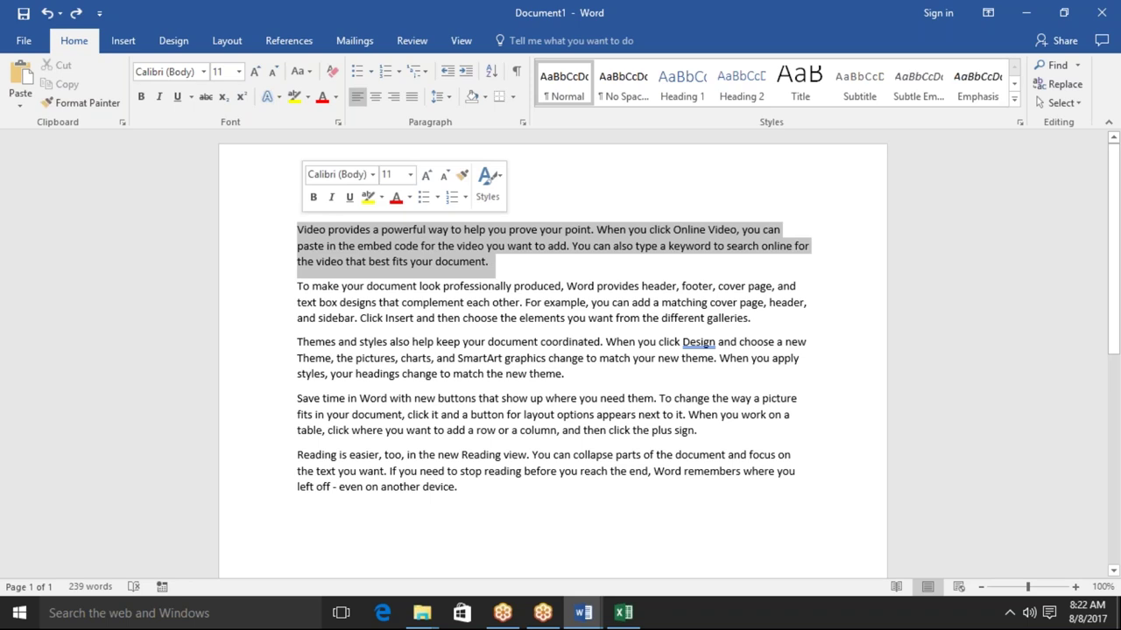
left_click(438, 319)
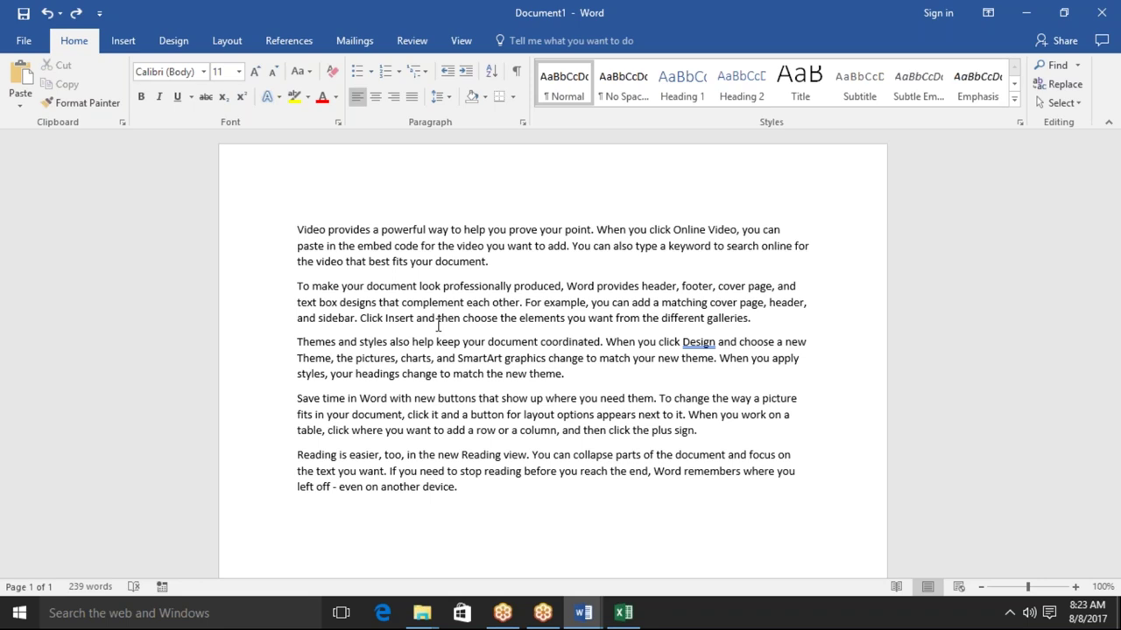
left_click(490, 262)
mouse_move(479, 262)
left_mouse_down()
mouse_move(329, 223)
mouse_move(298, 226)
left_mouse_up()
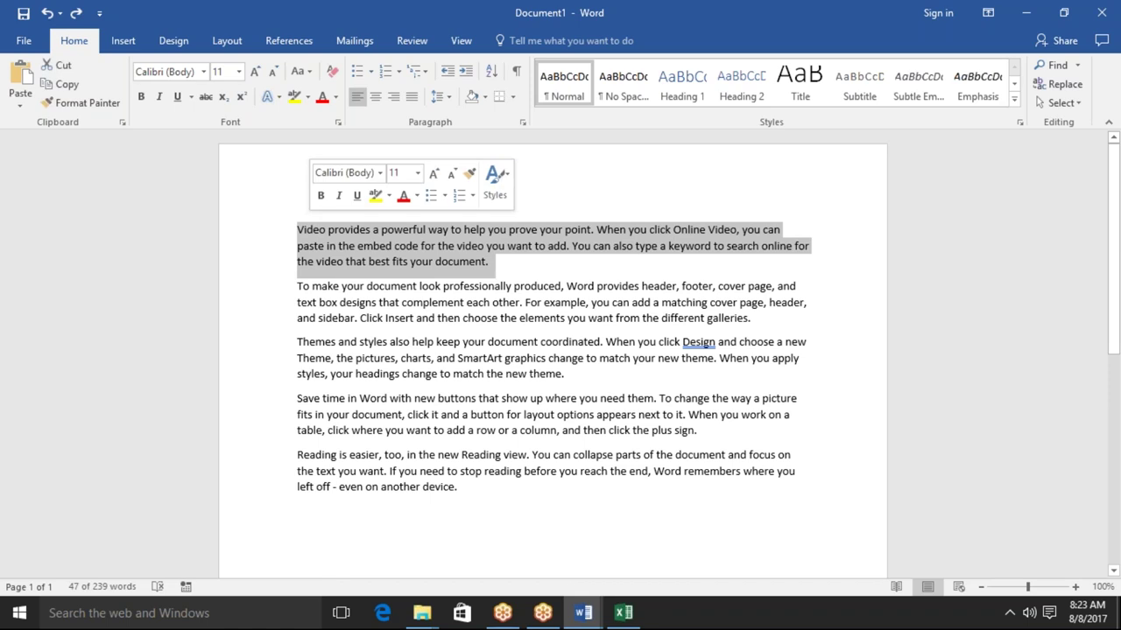
left_click(314, 229)
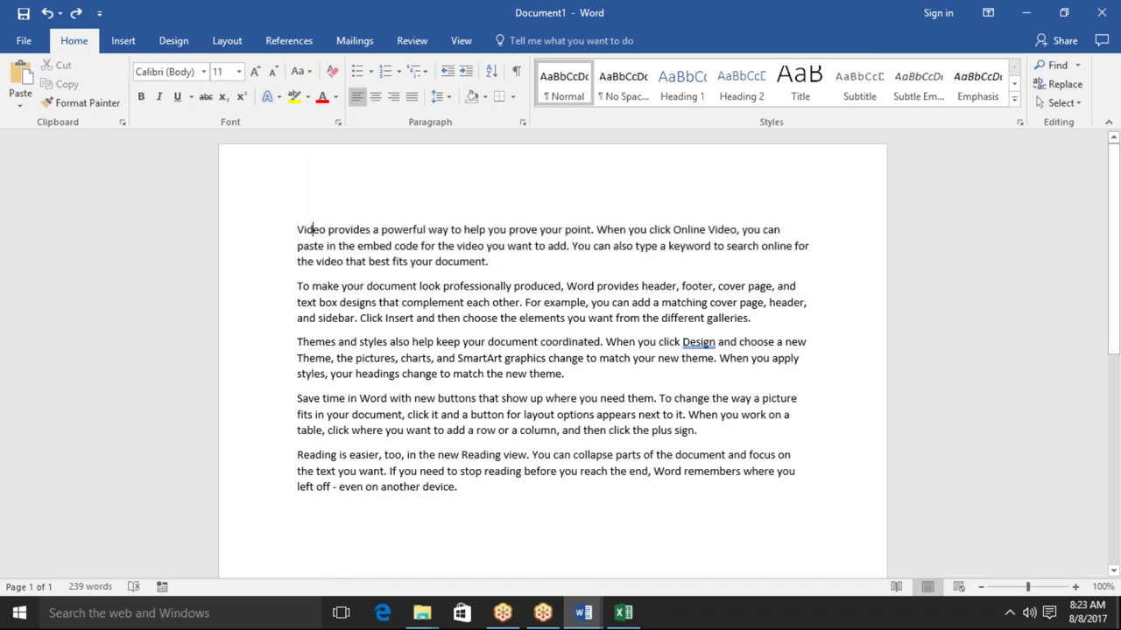
Step: Select the word 'Video', then repeatedly select the whole first paragraph with a triple-click
double_click(312, 229)
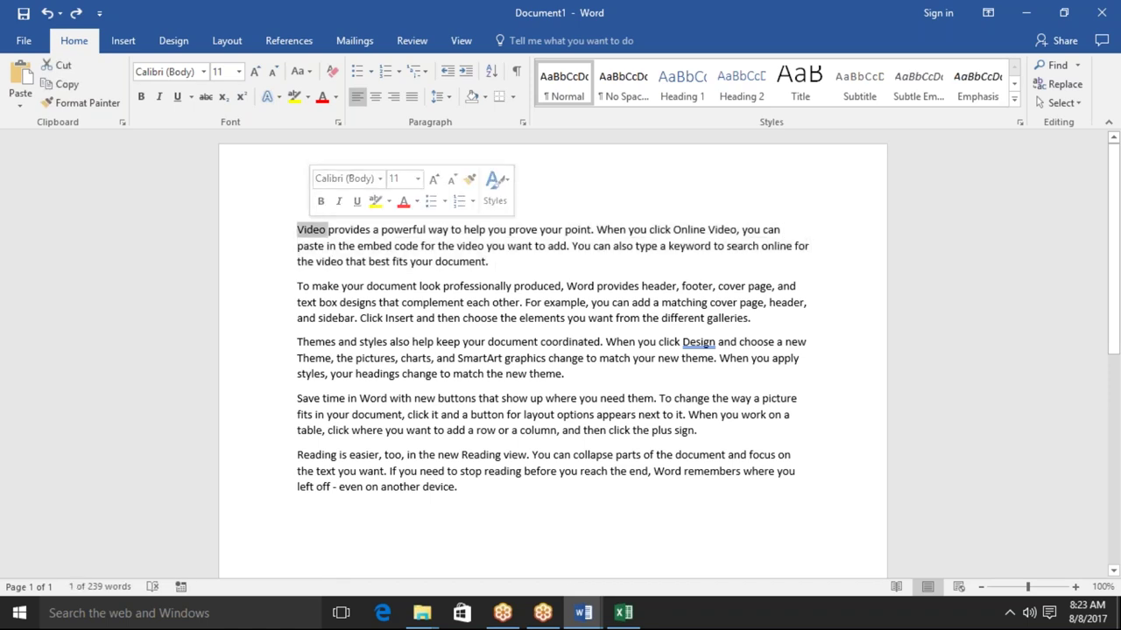
left_click(338, 318)
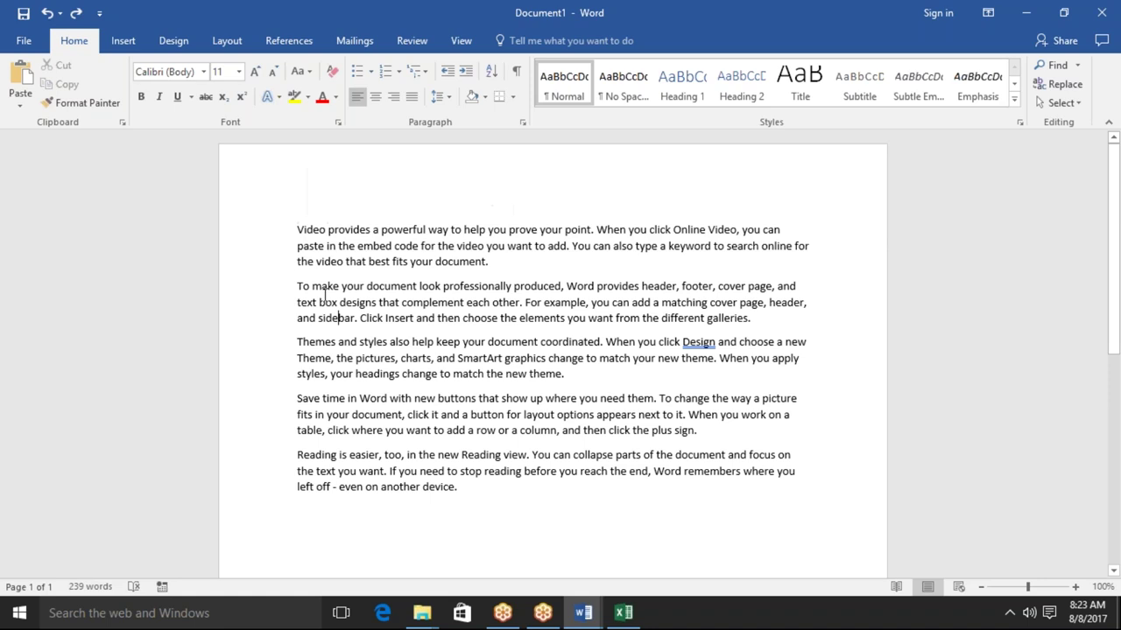
triple_click(306, 229)
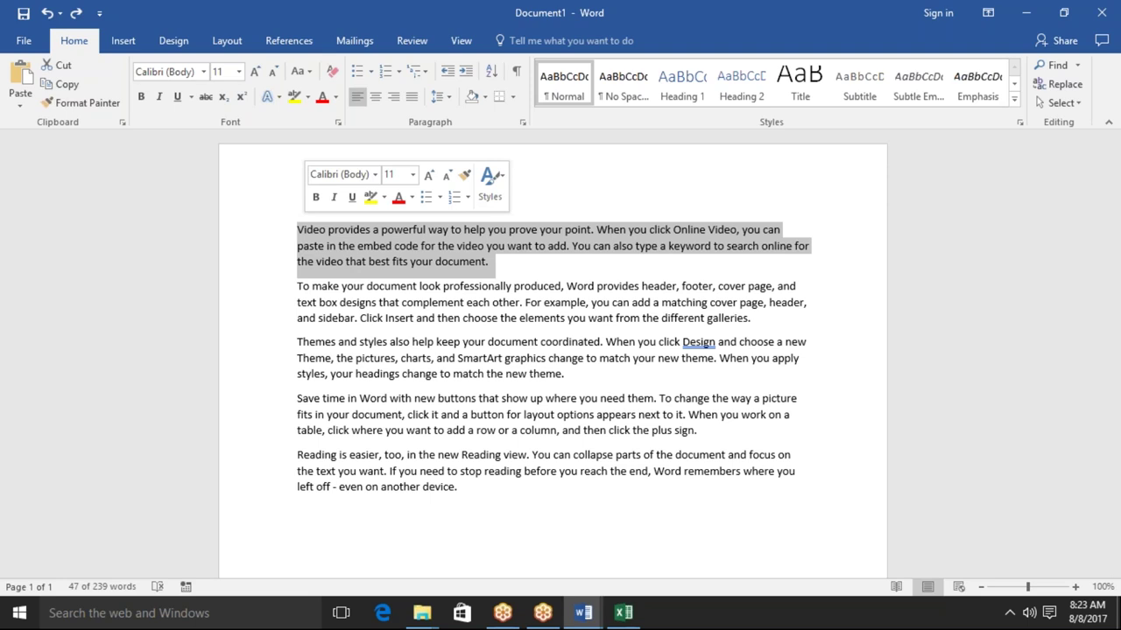
left_click(313, 263)
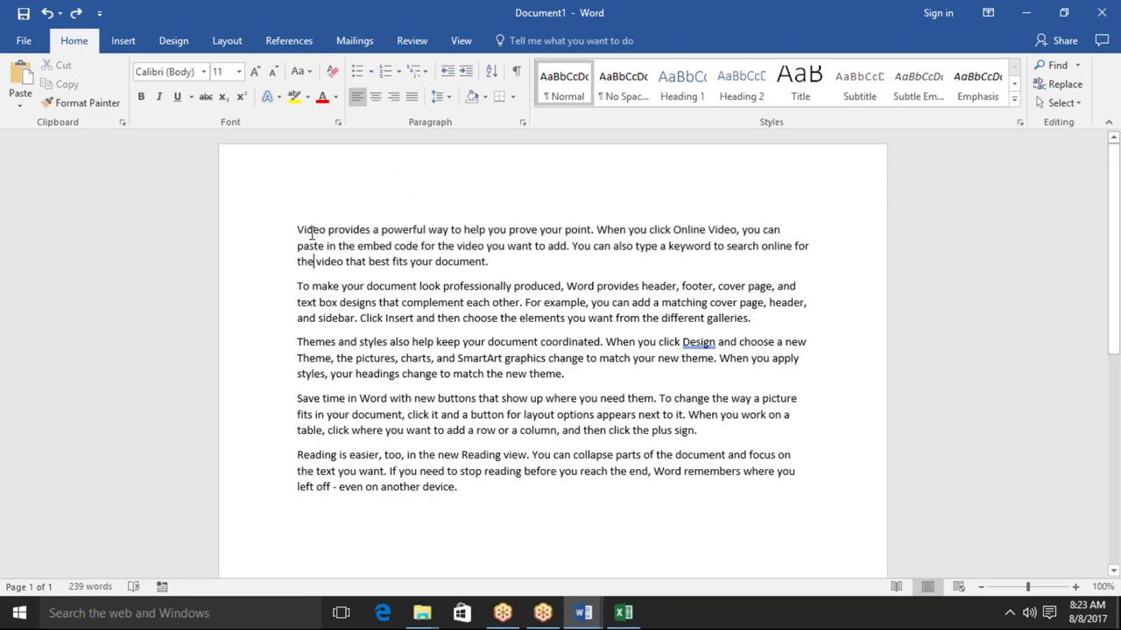
triple_click(312, 230)
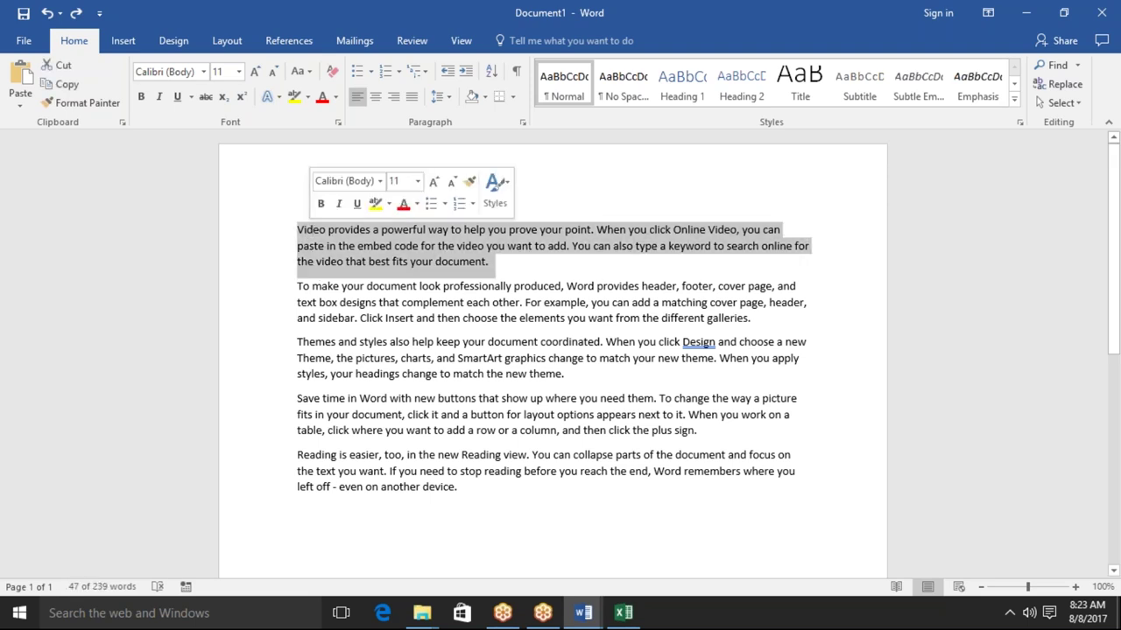
left_click(312, 253)
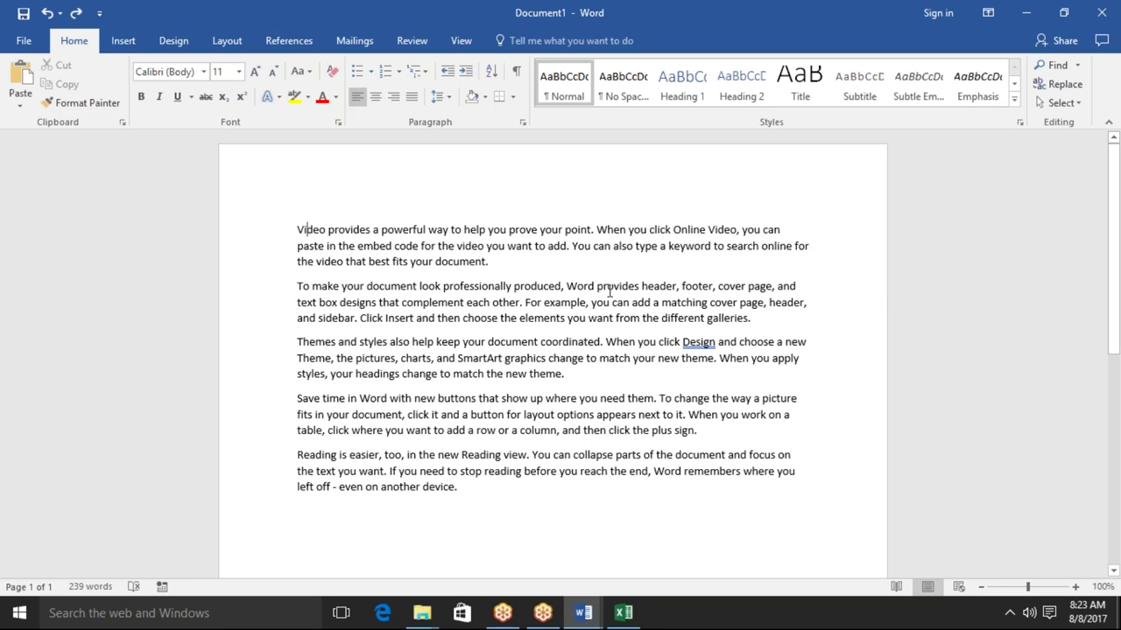
triple_click(524, 246)
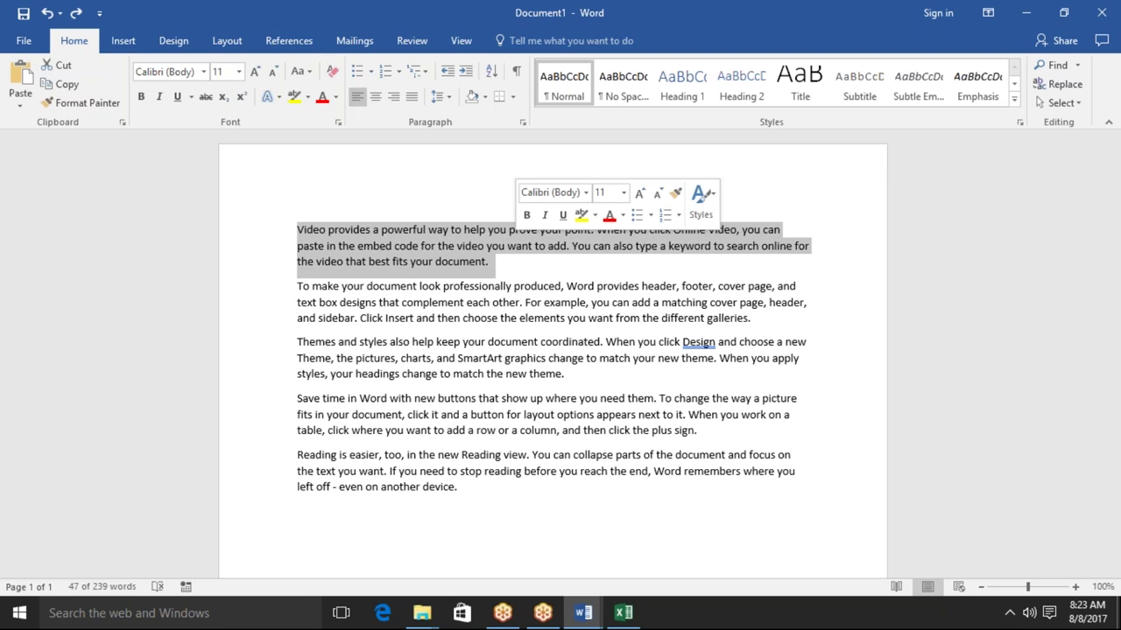
left_click(510, 254)
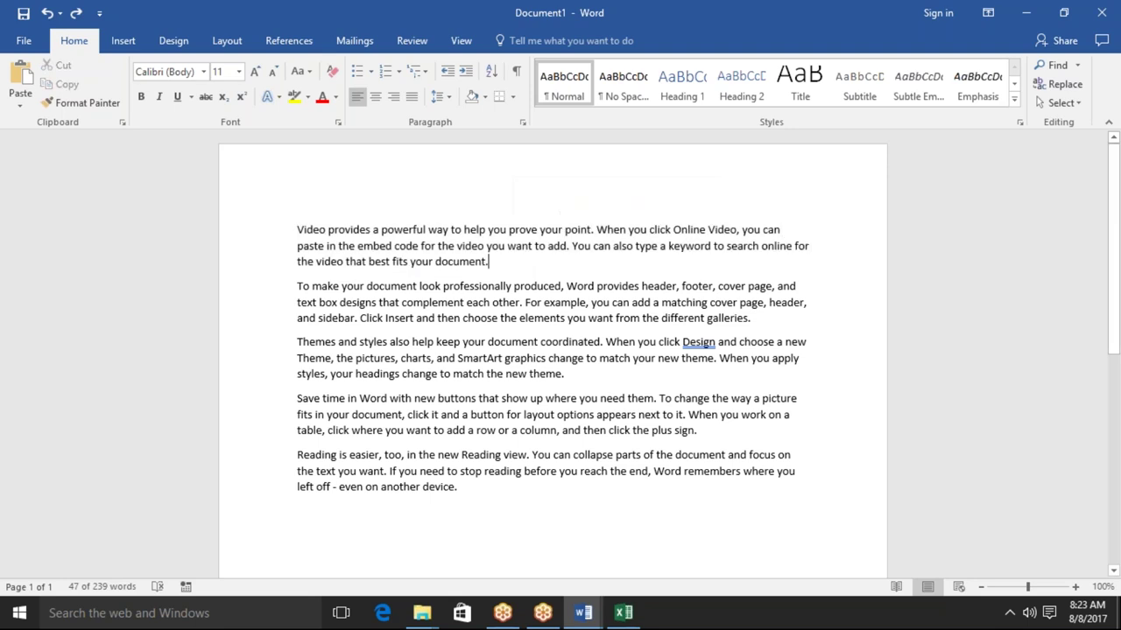
left_click(297, 234)
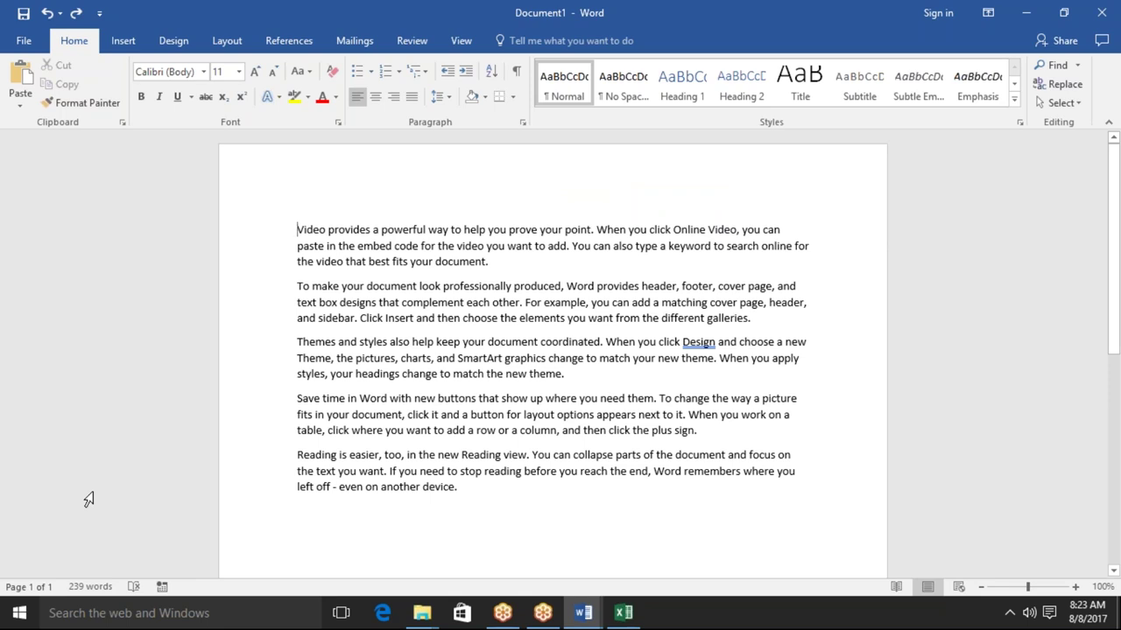
key("shift+Right")
key("shift+Right")
key("shift+Right")
key("shift+Right")
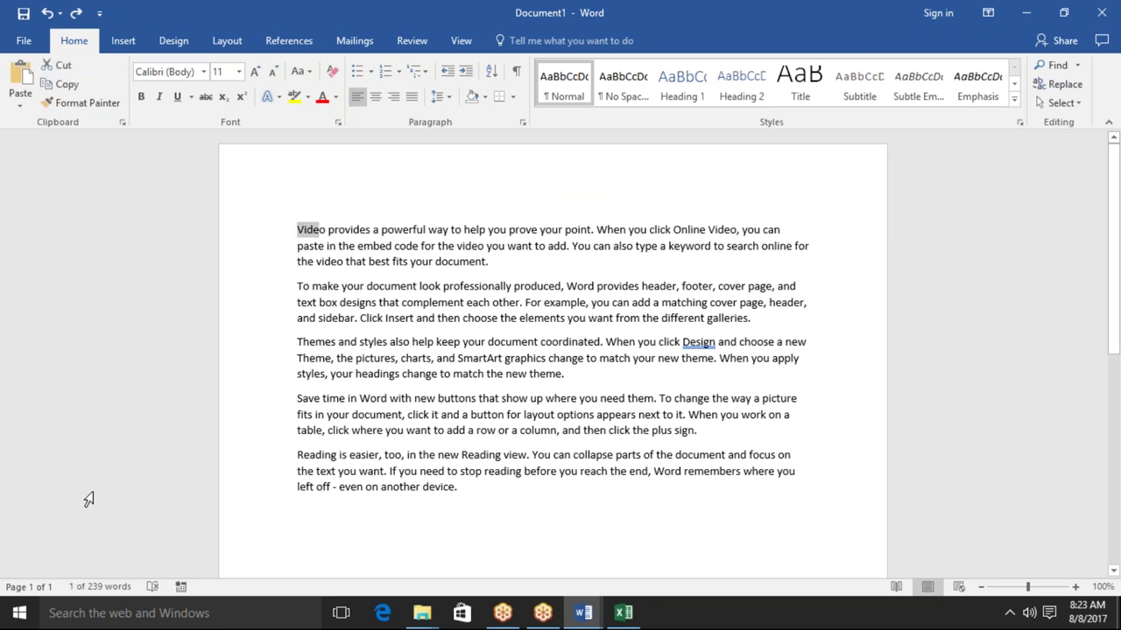
key("shift+Right")
key("shift+Down")
key("shift+Down")
key("shift+Right")
key("shift+Right")
key("shift+Right")
key("shift+Right")
key("shift+Right")
key("shift+Right")
key("shift+Right")
key("shift+Right")
key("shift+Right")
key("shift+Right")
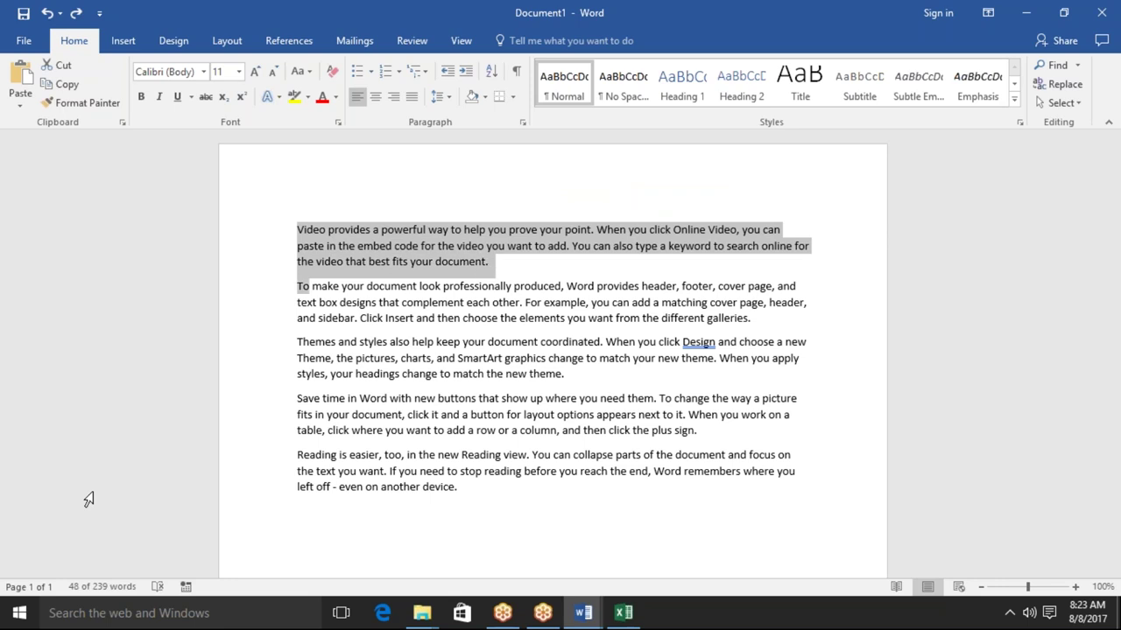
key("ctrl+shift+End")
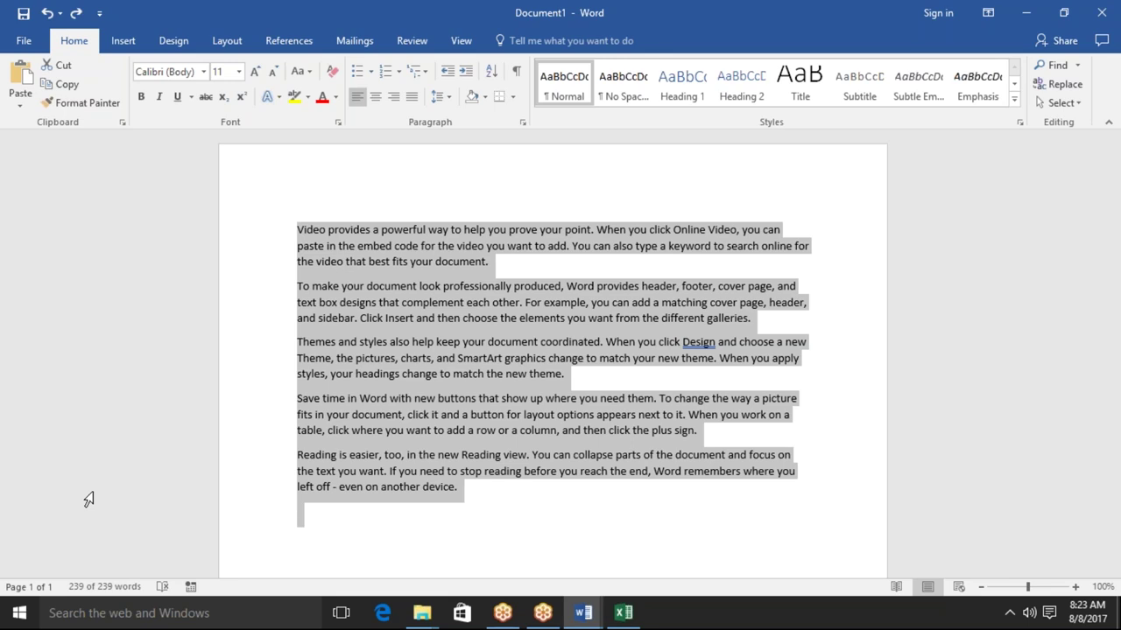
type("a")
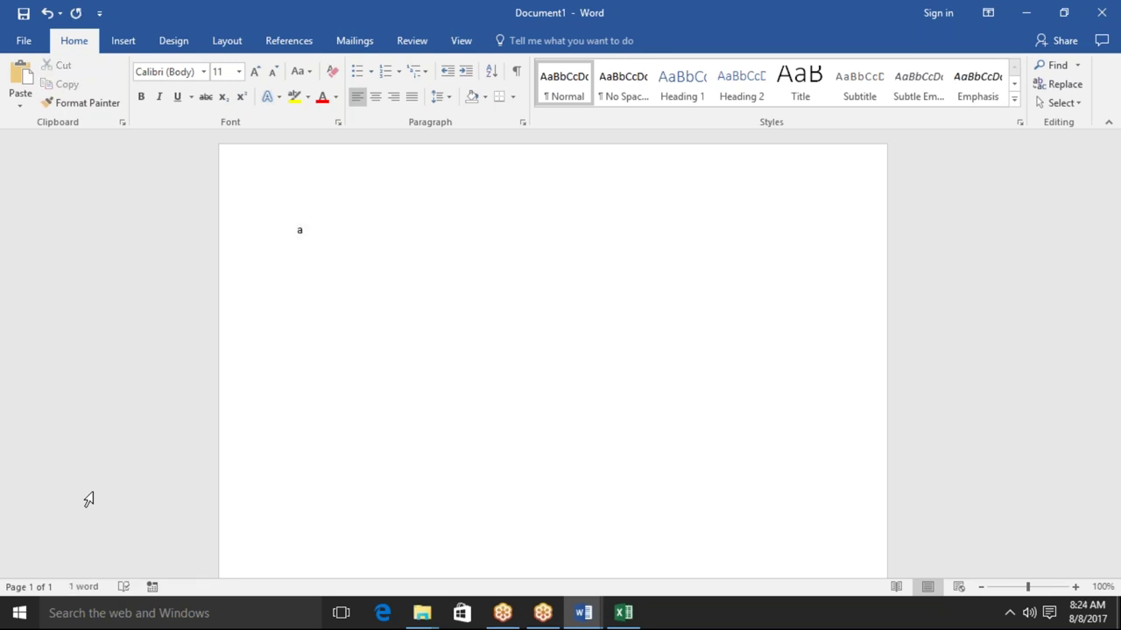
key("ctrl+z")
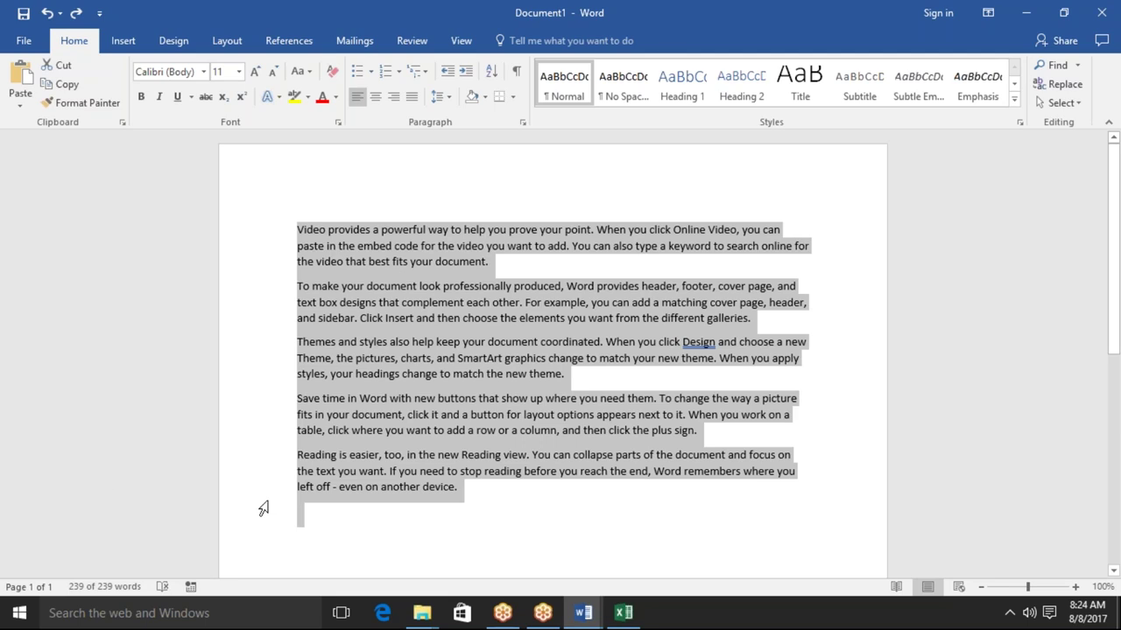
left_click(263, 508)
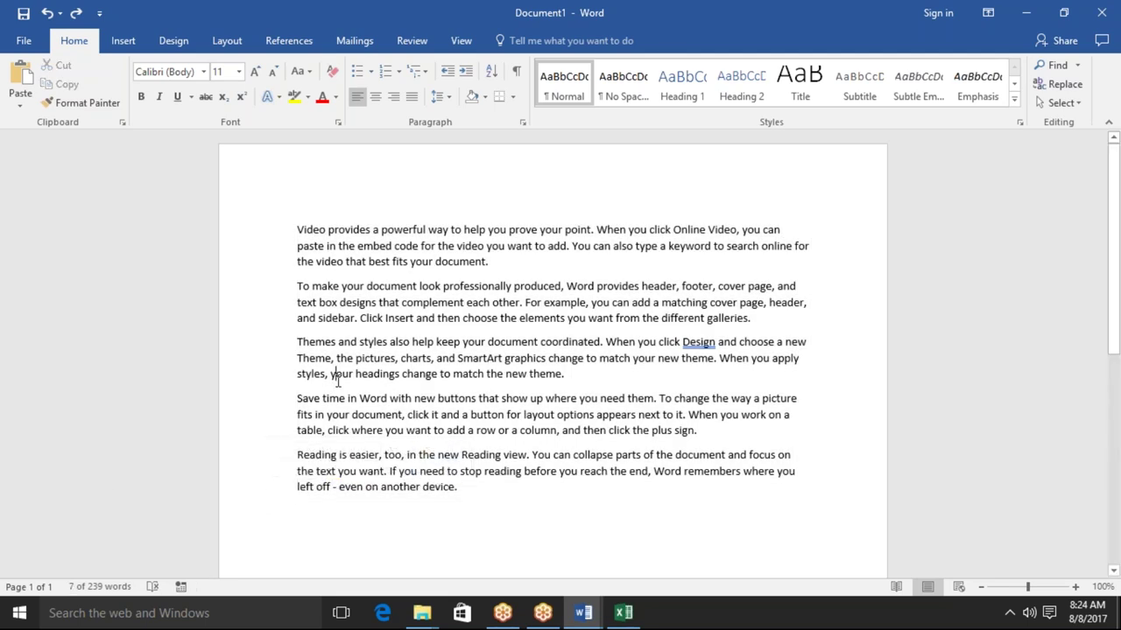
double_click(357, 228)
triple_click(357, 228)
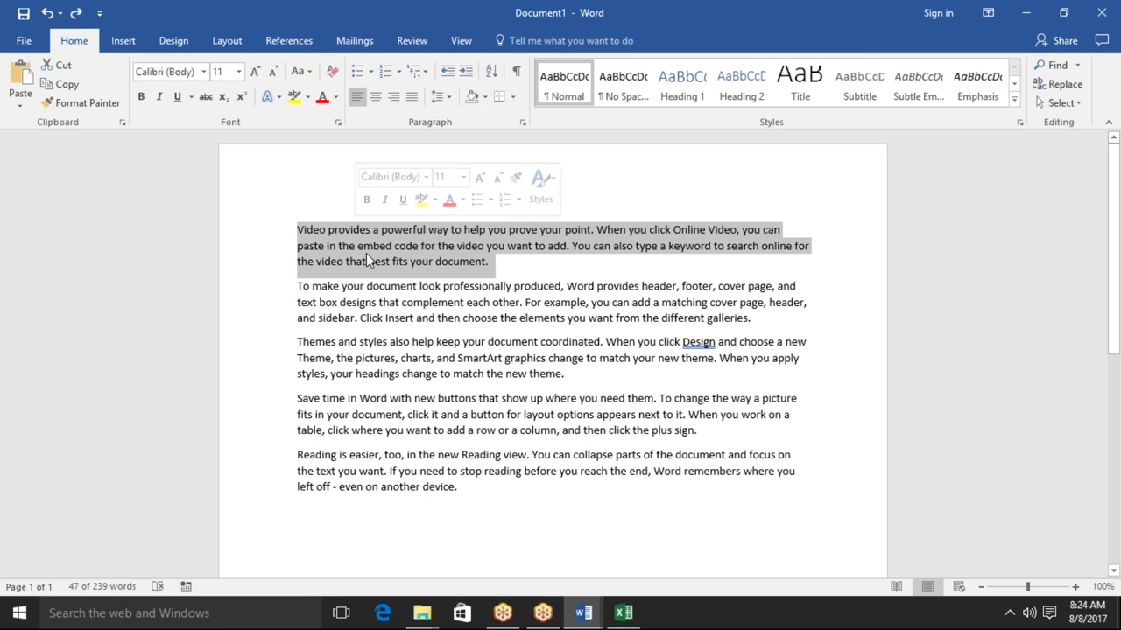
left_click(75, 93)
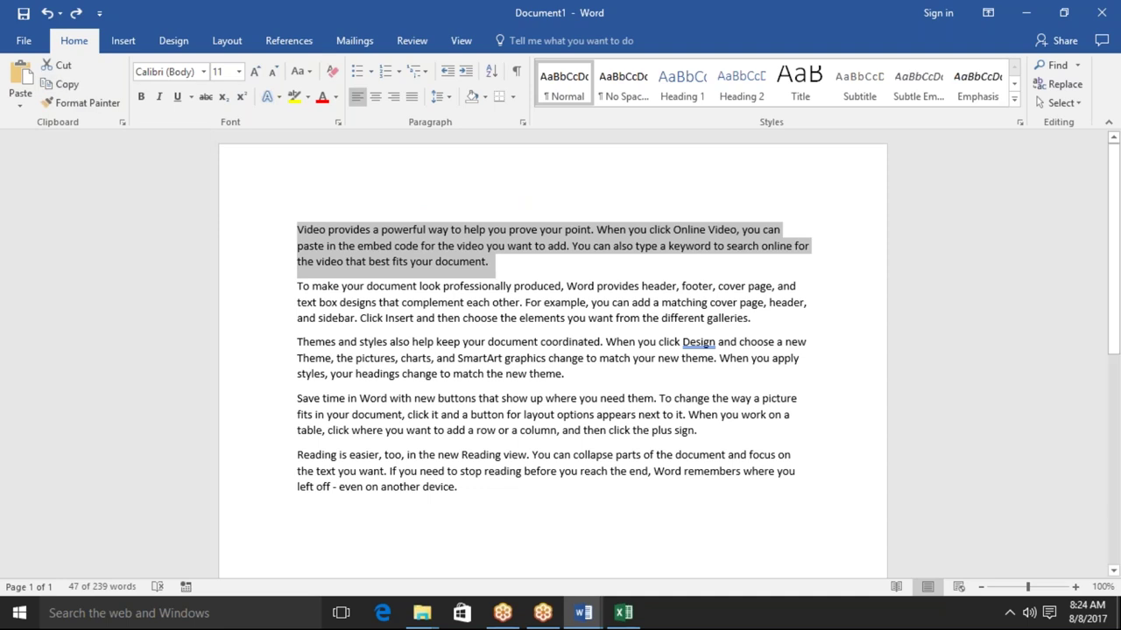
left_click(300, 517)
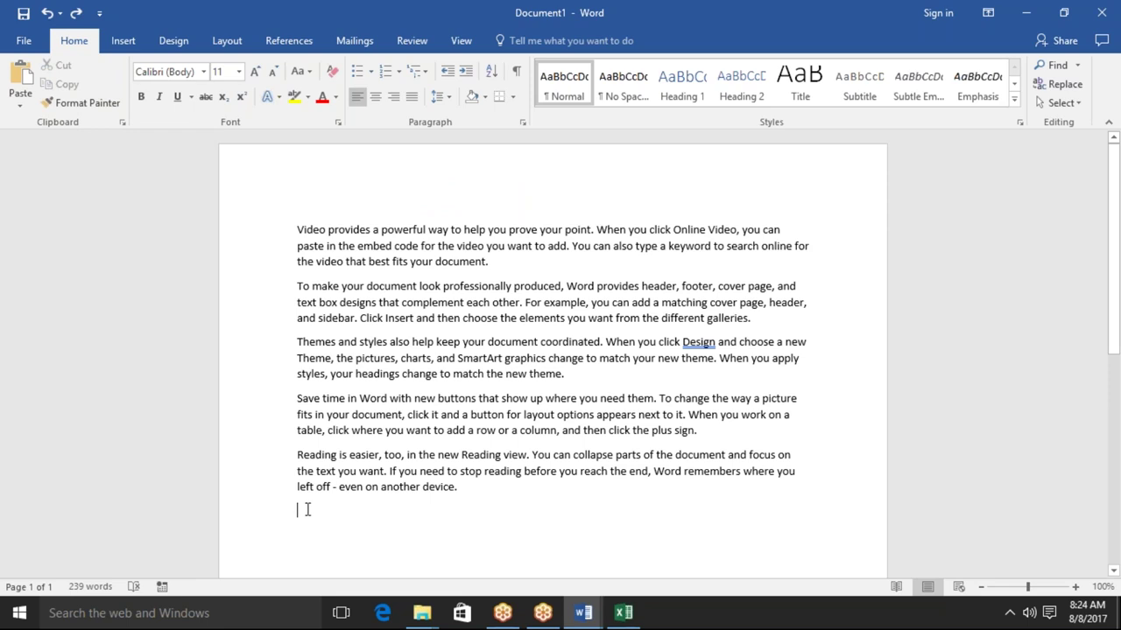
double_click(307, 510)
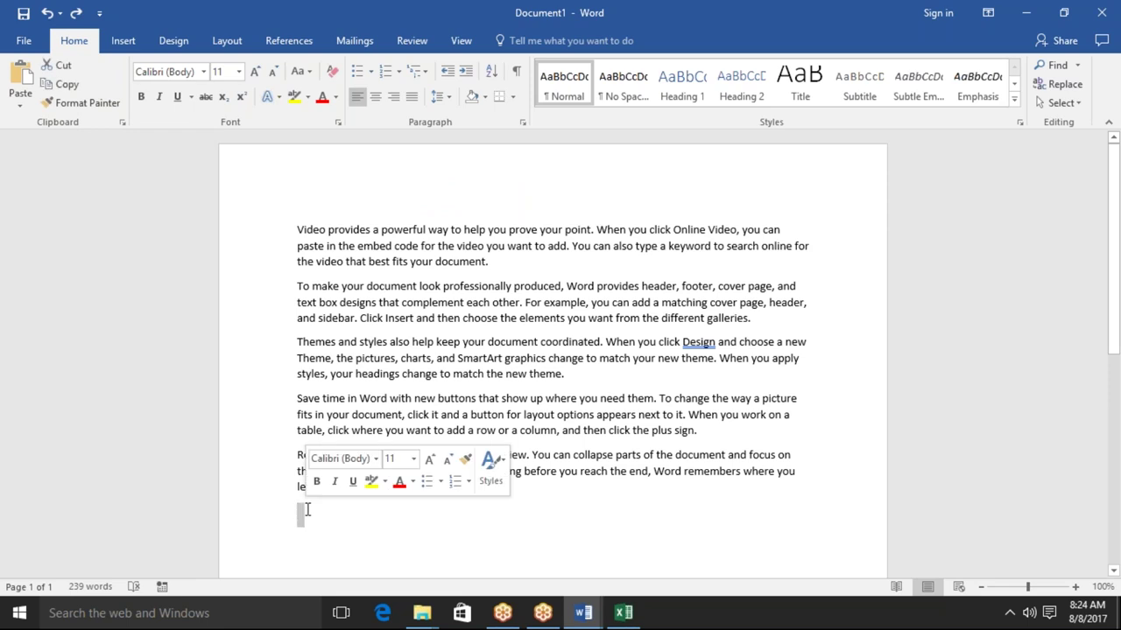
left_click(308, 509)
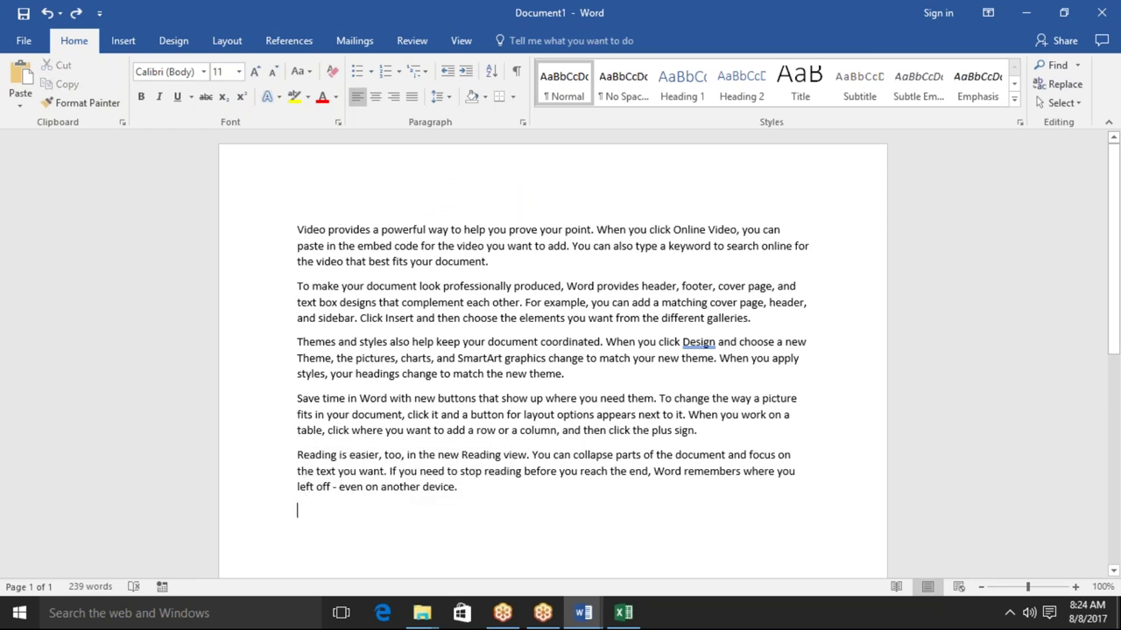
left_click(23, 91)
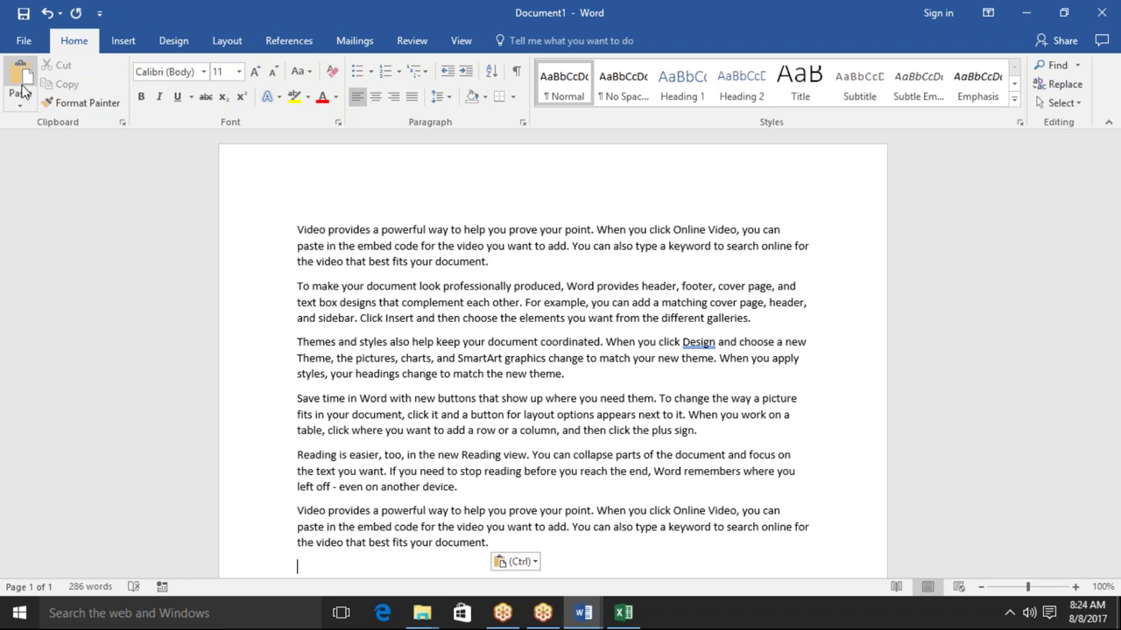
key("ctrl+z")
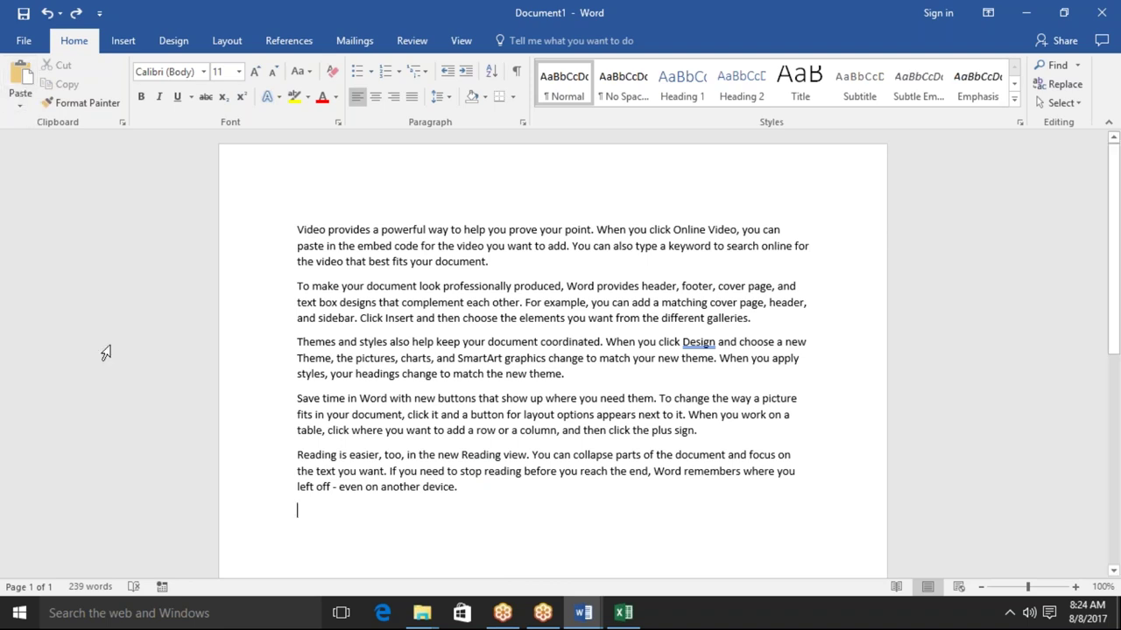
left_click(25, 110)
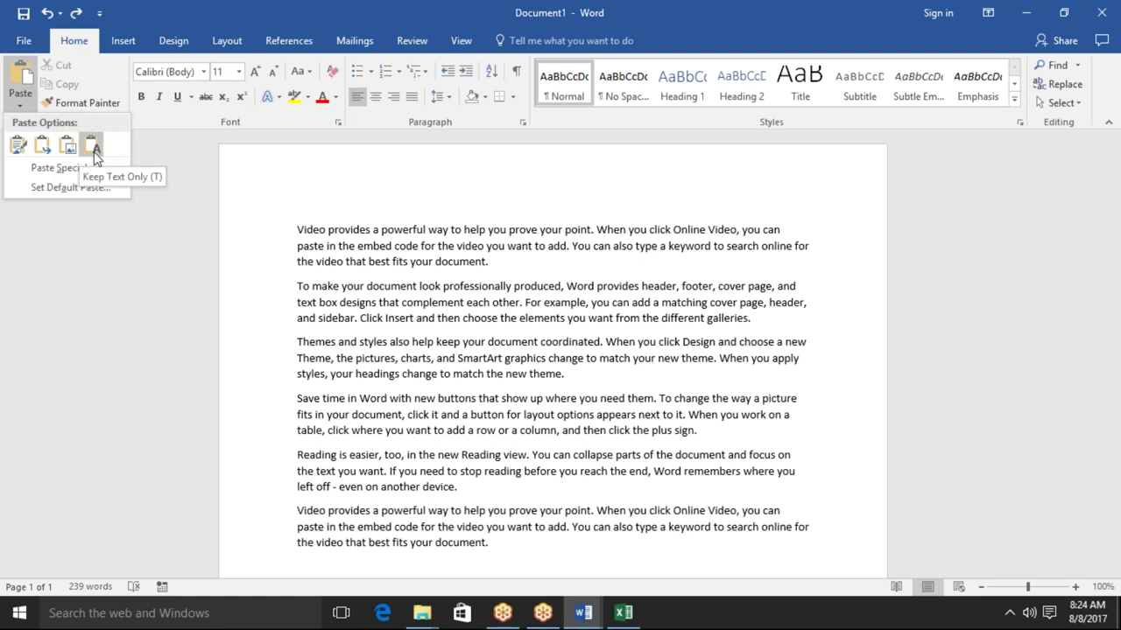
key("Escape")
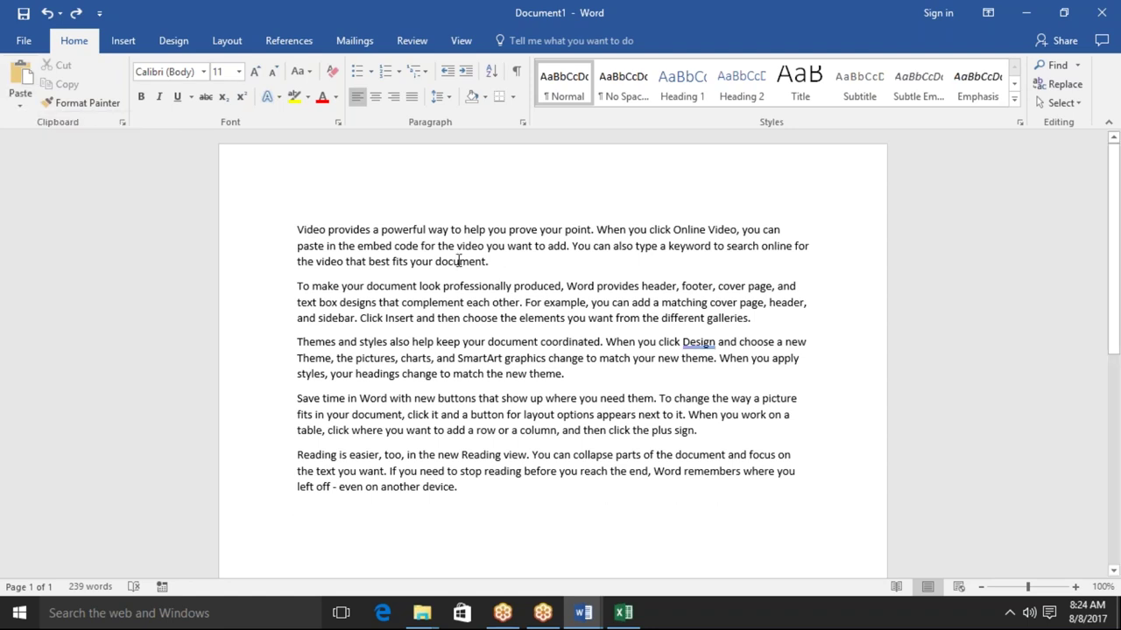
left_click_drag(458, 261, 300, 192)
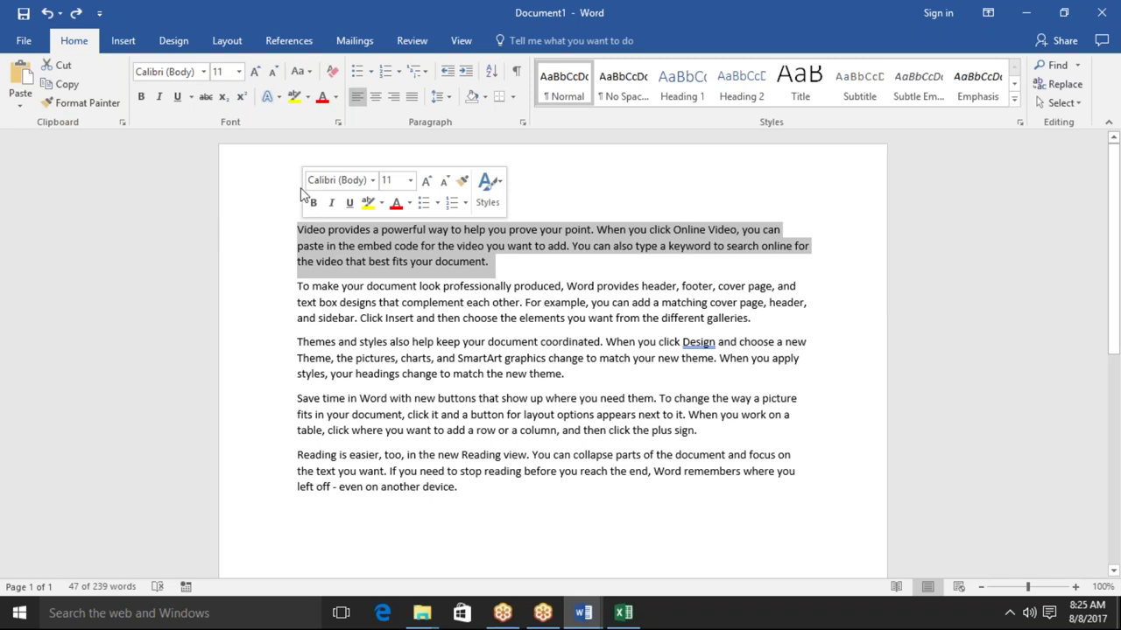
Step: Give the first paragraph a yellow highlight and red font colour
left_click(295, 99)
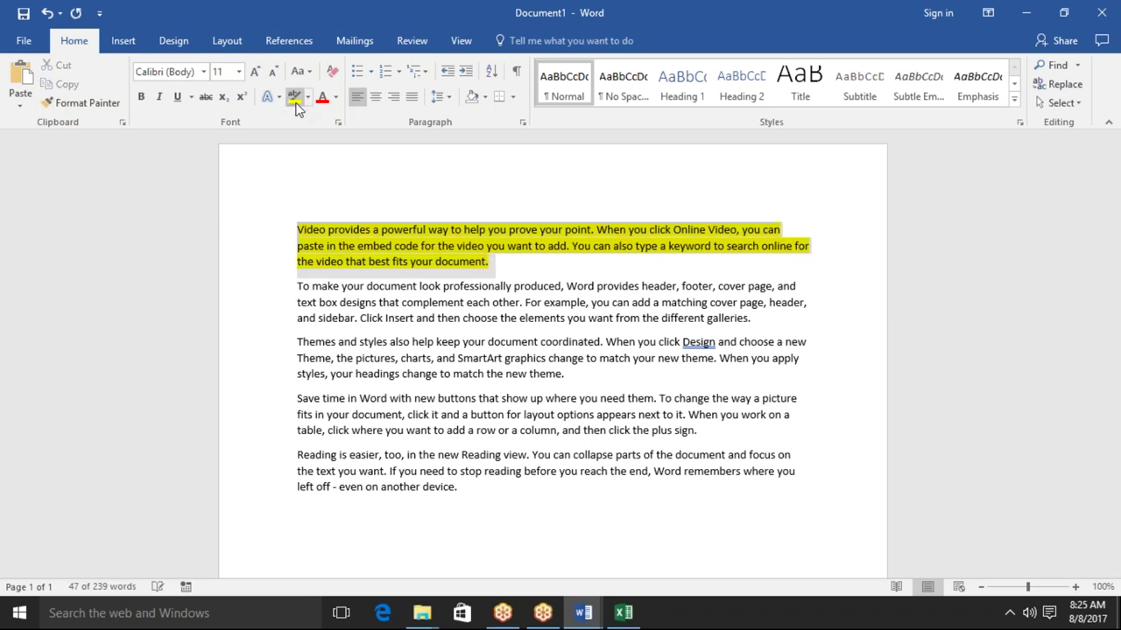
key("Left")
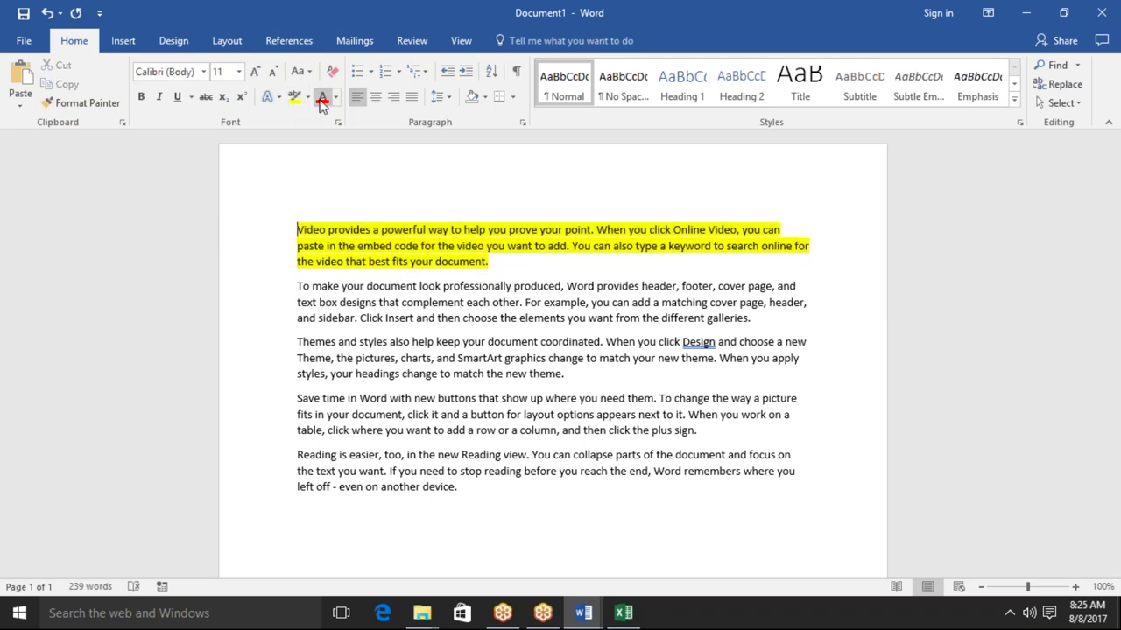
double_click(454, 230)
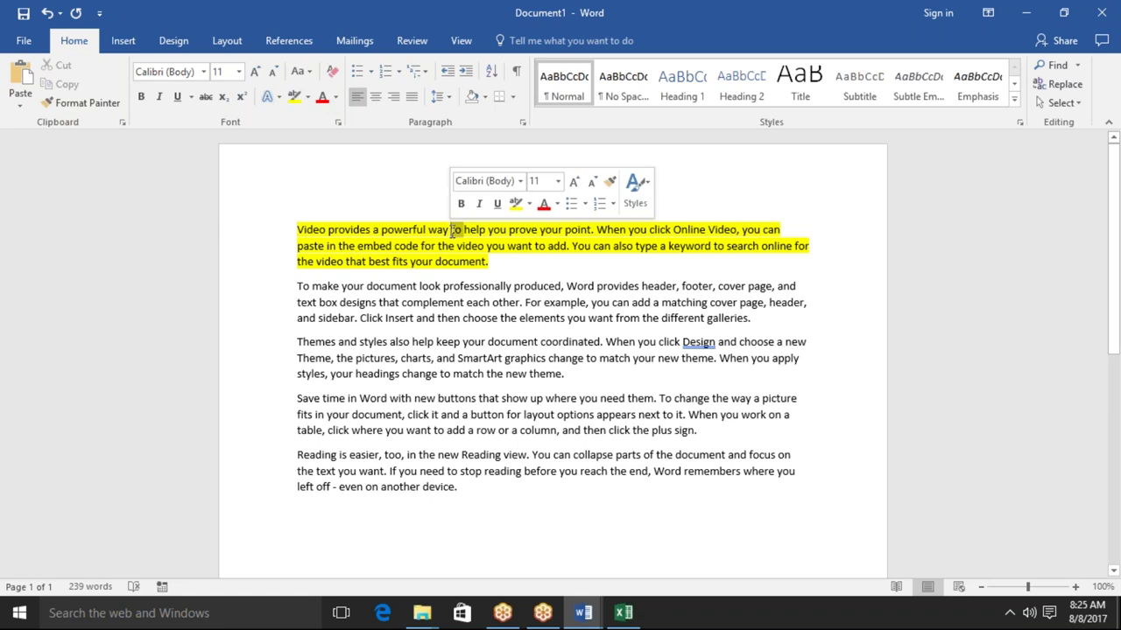
triple_click(454, 229)
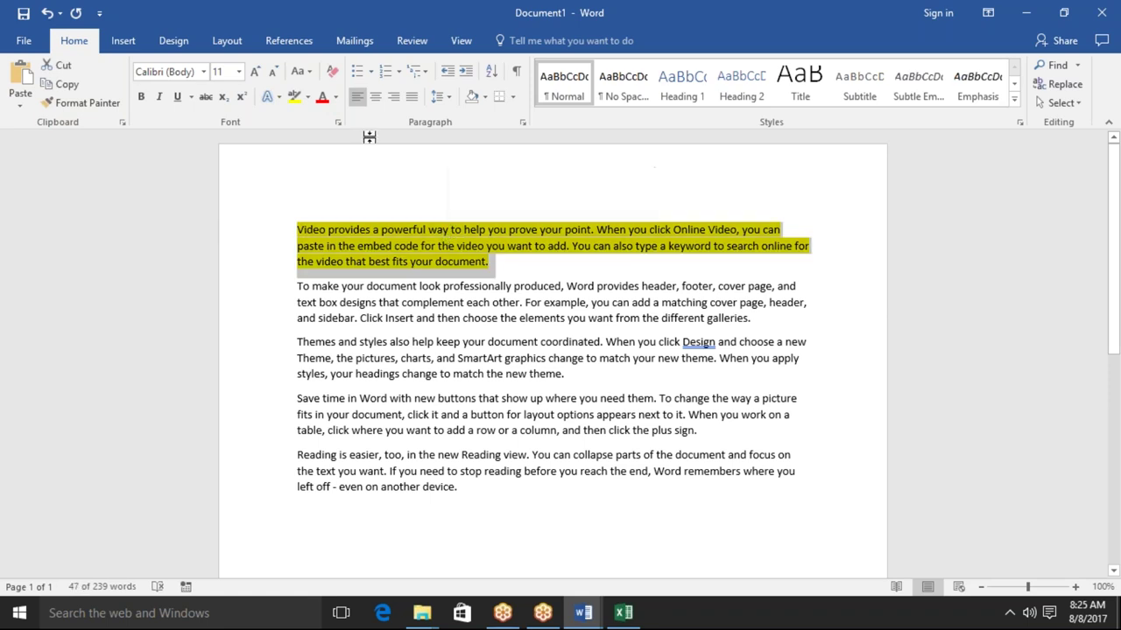
left_click(316, 102)
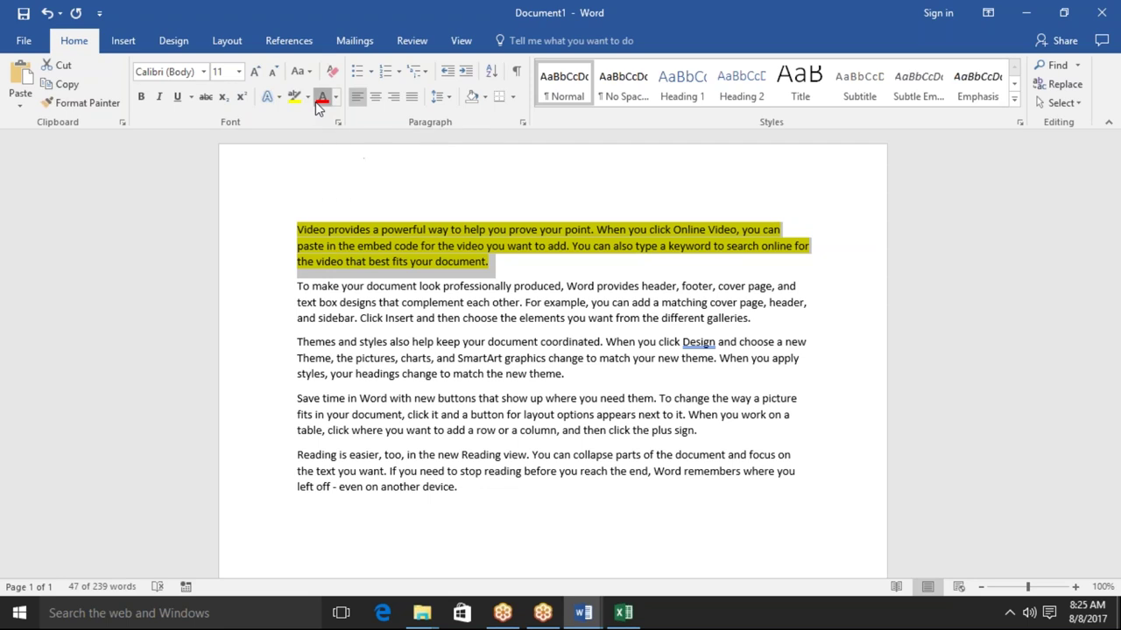
left_click(428, 318)
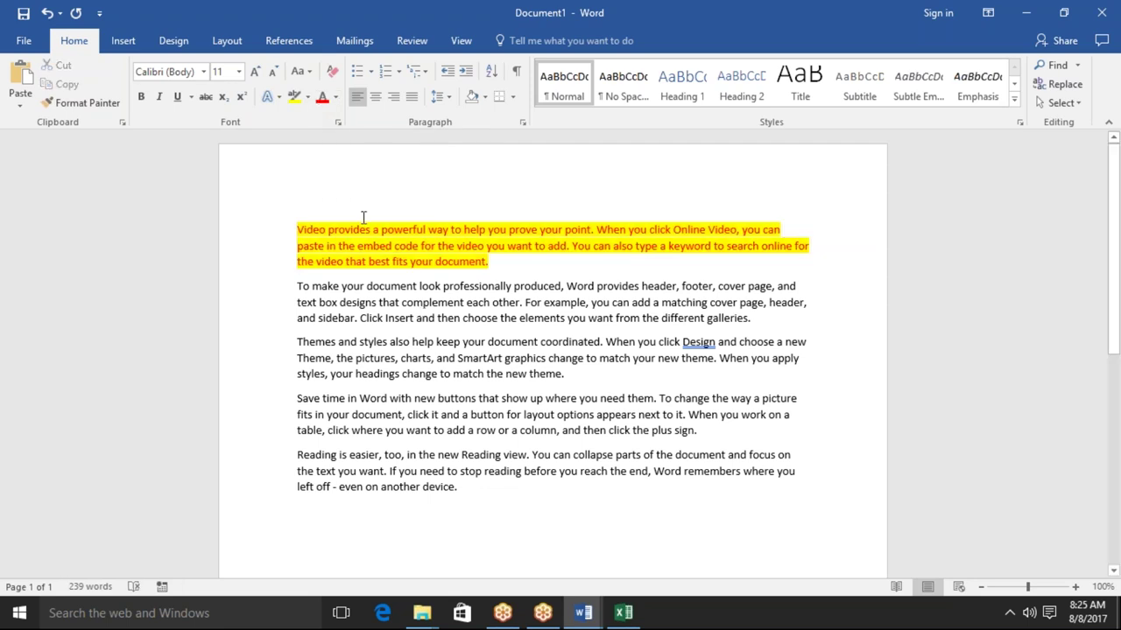
triple_click(319, 234)
key("ctrl+c")
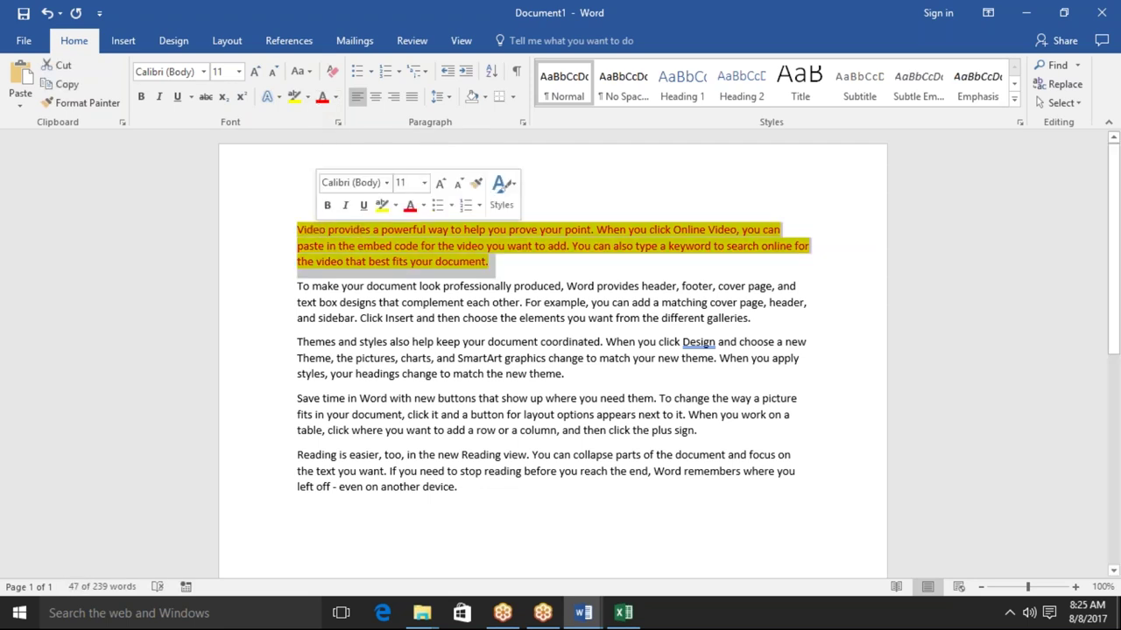
Step: Add an empty paragraph after 'device.', test-pasting the copied paragraph there and undoing it
left_click(312, 501)
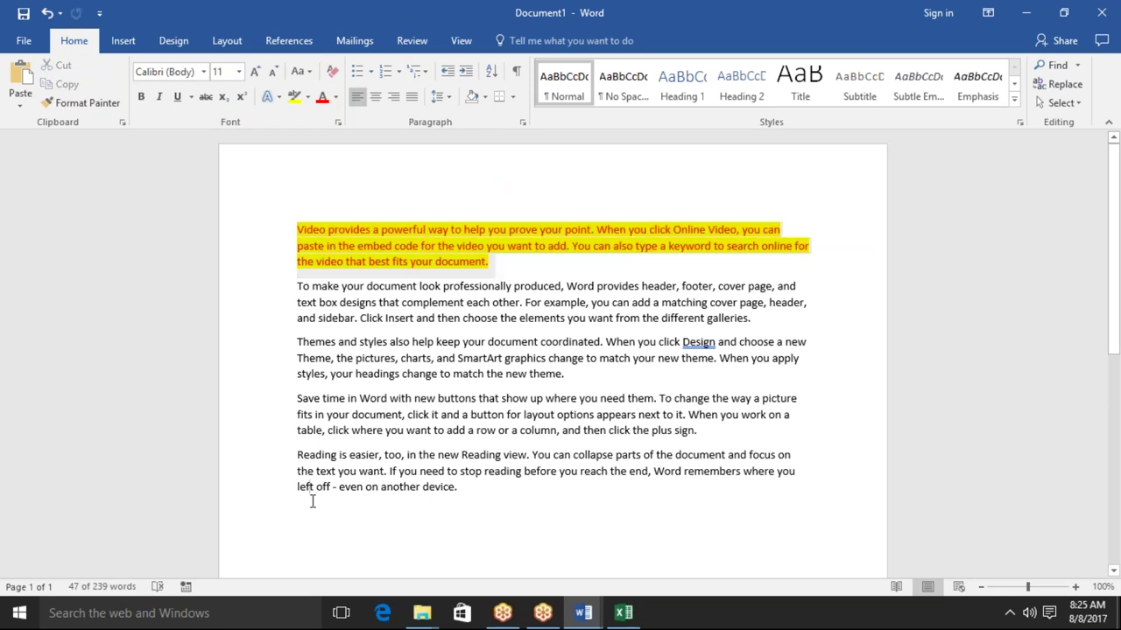
left_click(464, 491)
key("Return")
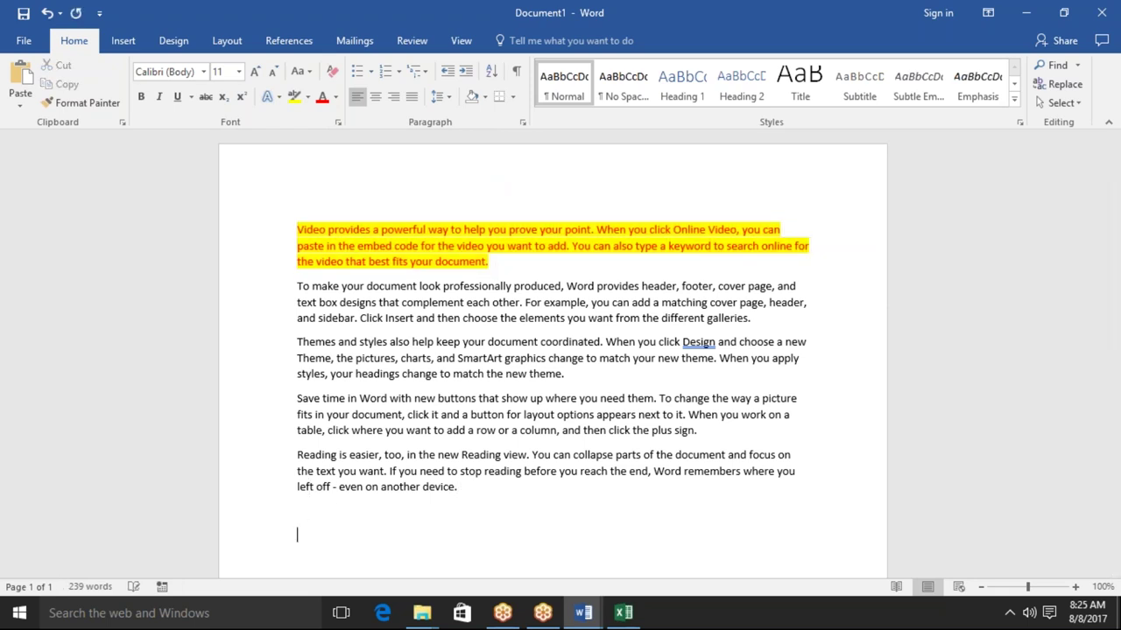
key("ctrl+v")
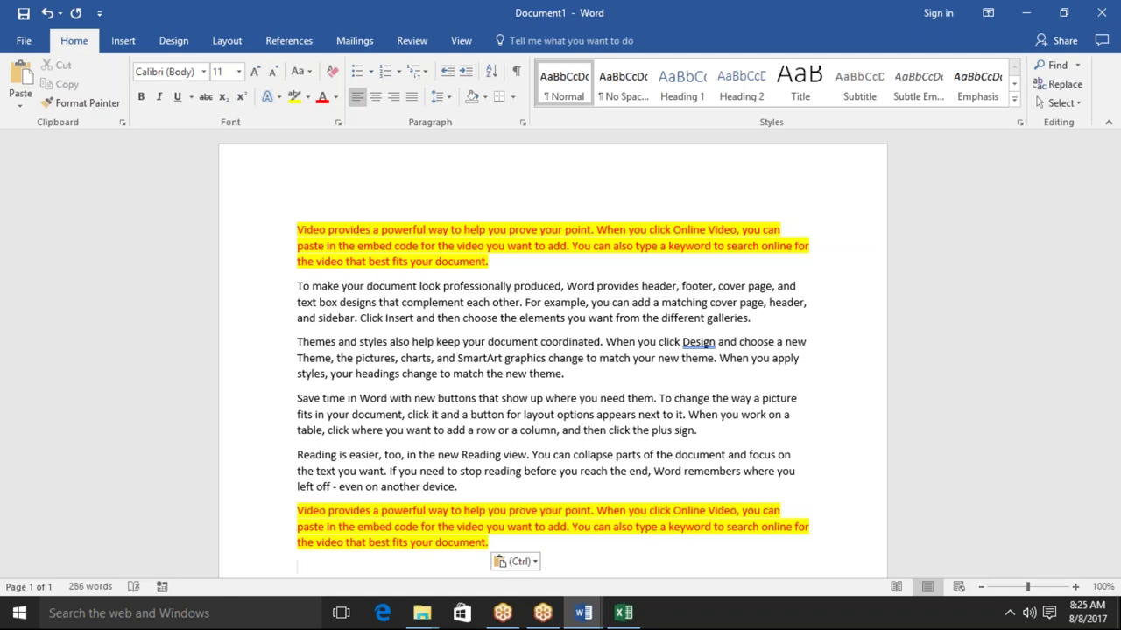
key("ctrl+z")
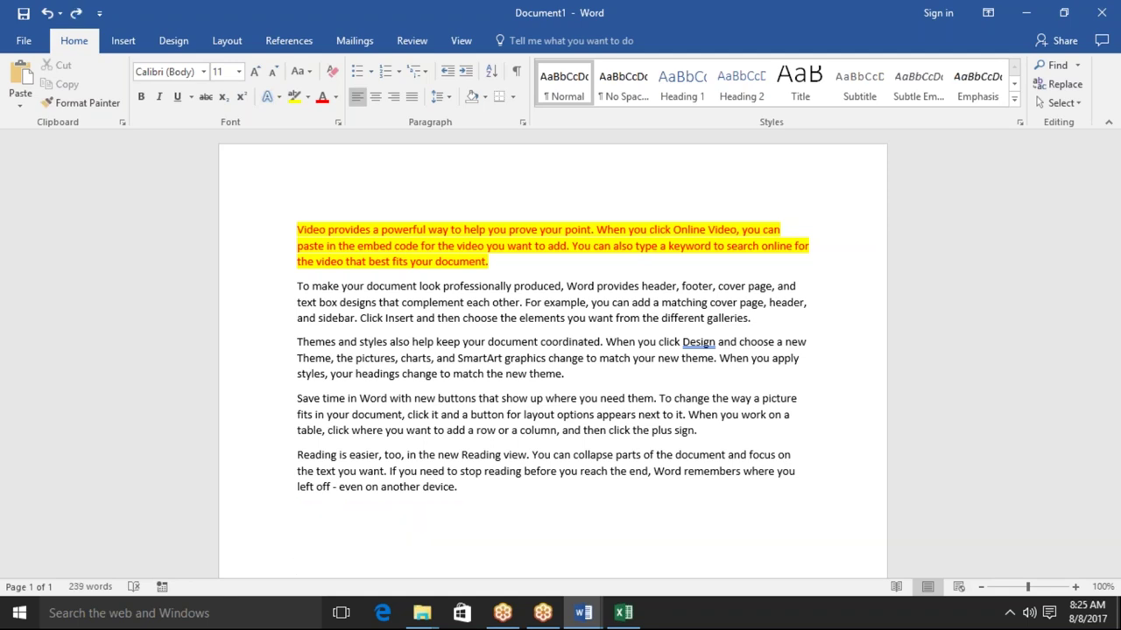
left_click(26, 100)
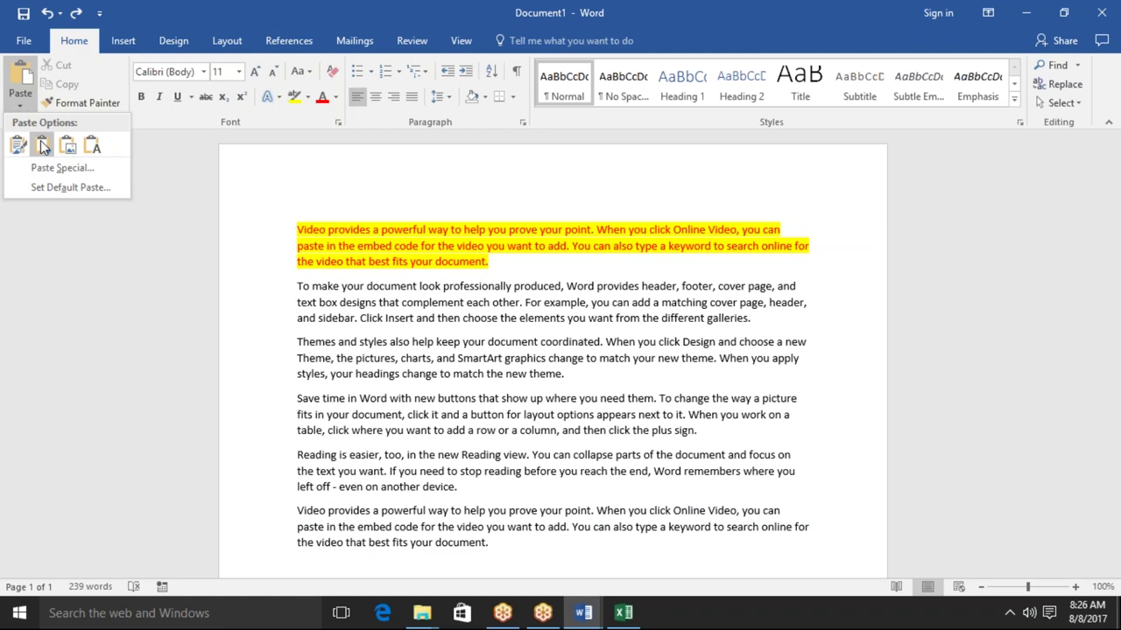
Step: Set red font colour at the insertion point and browse the Paste and Paste Special choices without pasting
key("Escape")
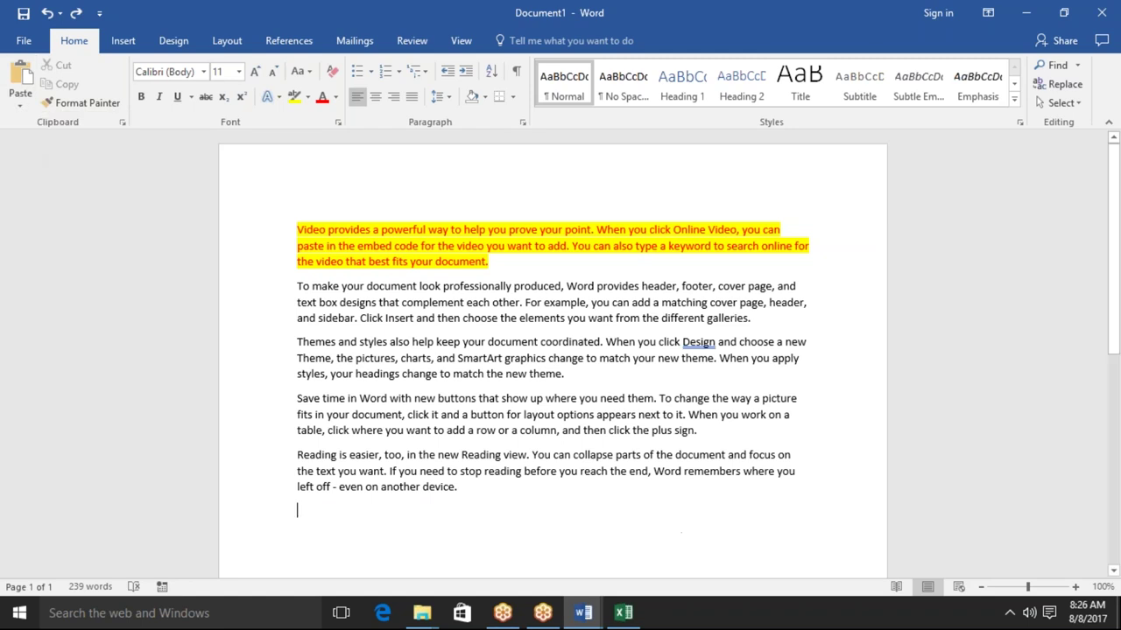
left_click(321, 103)
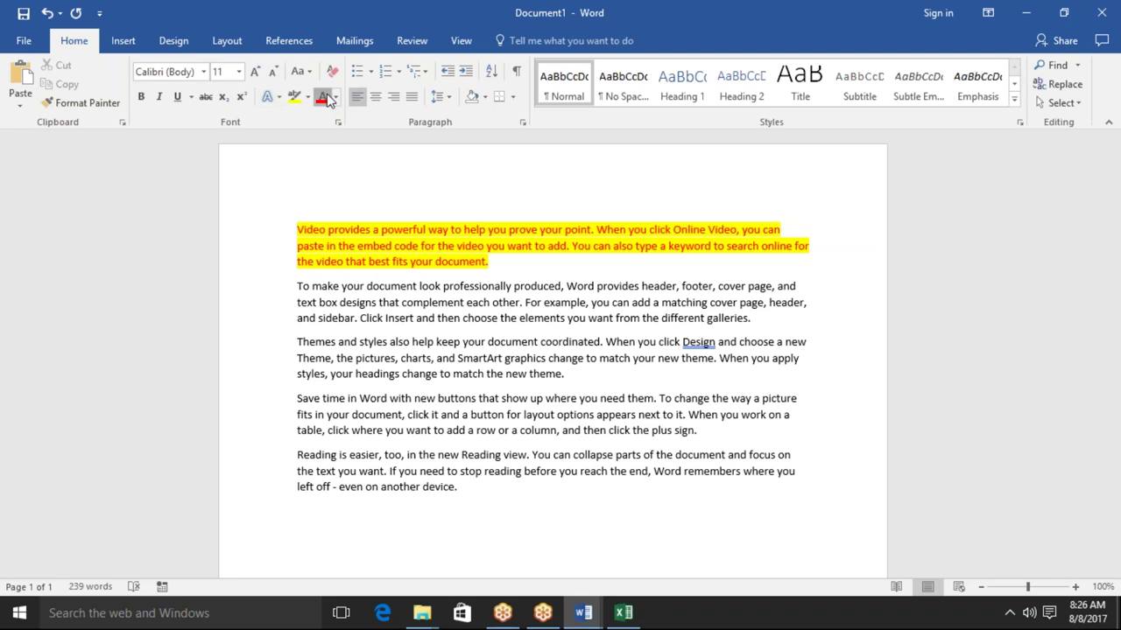
left_click(19, 106)
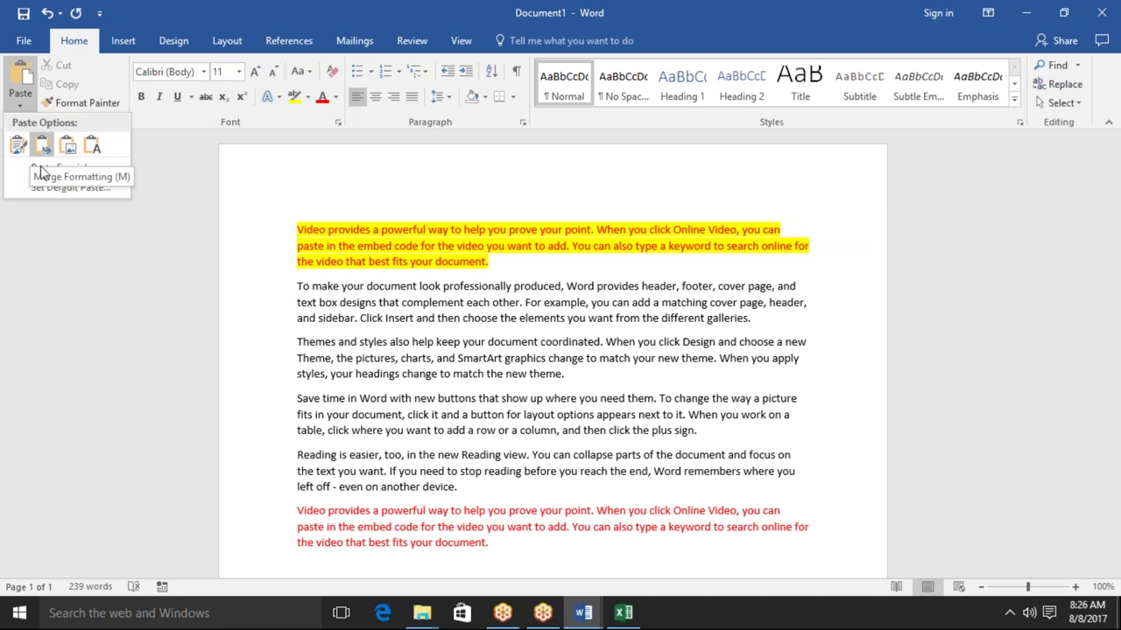
key("s")
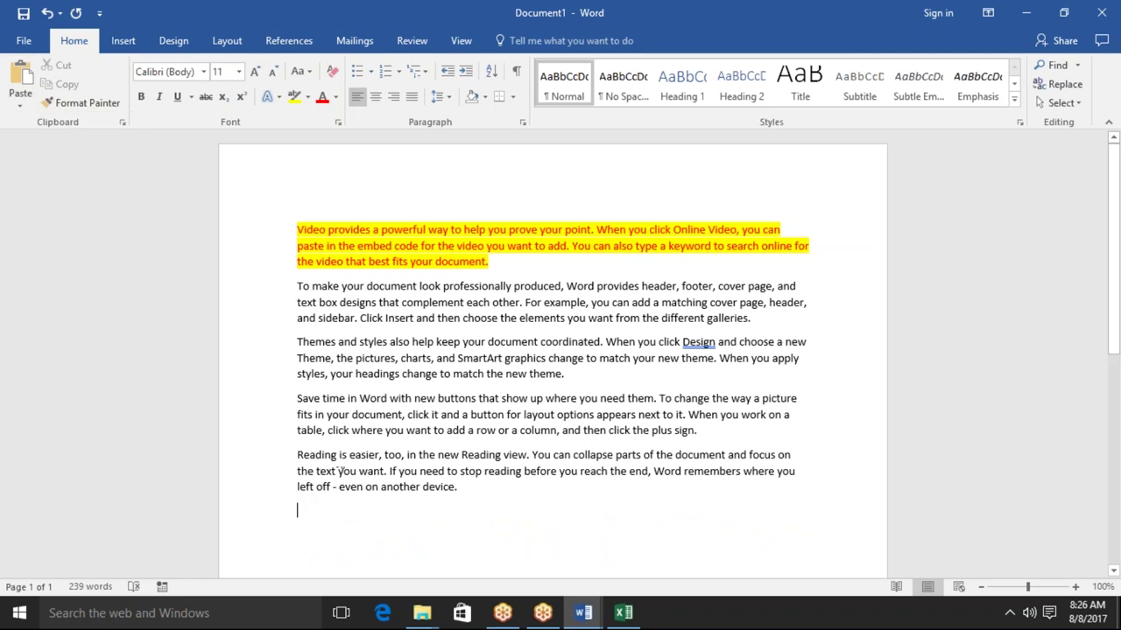
key("Escape")
type("Rona")
key("BackSpace")
key("BackSpace")
key("BackSpace")
key("BackSpace")
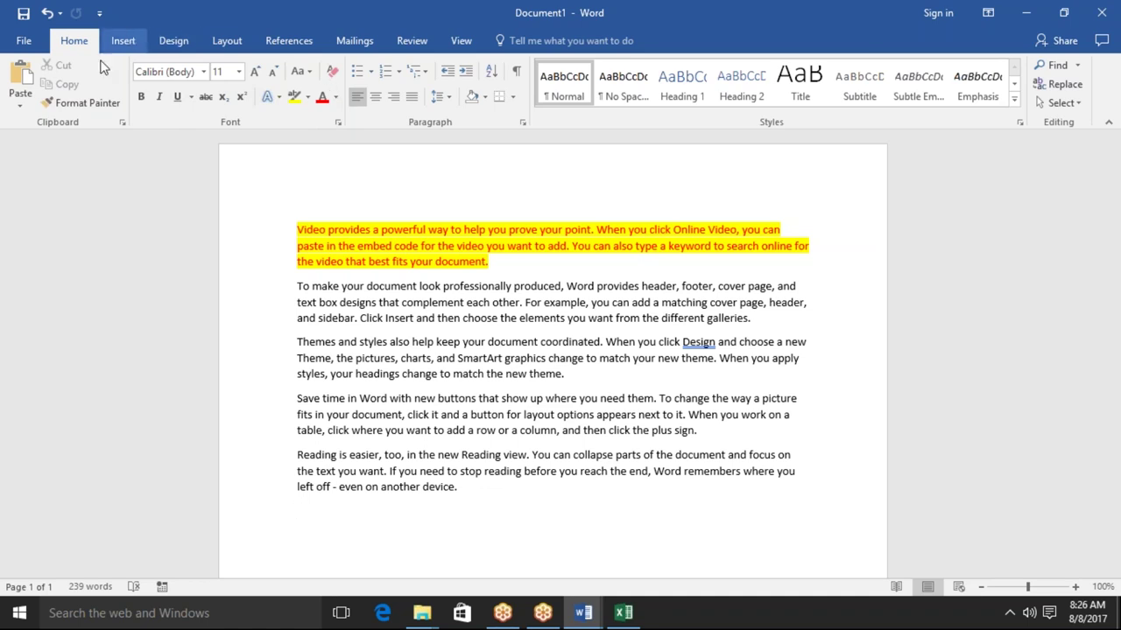
Step: Paste the copied highlighted paragraph at the end as a Picture and select it
left_click(32, 107)
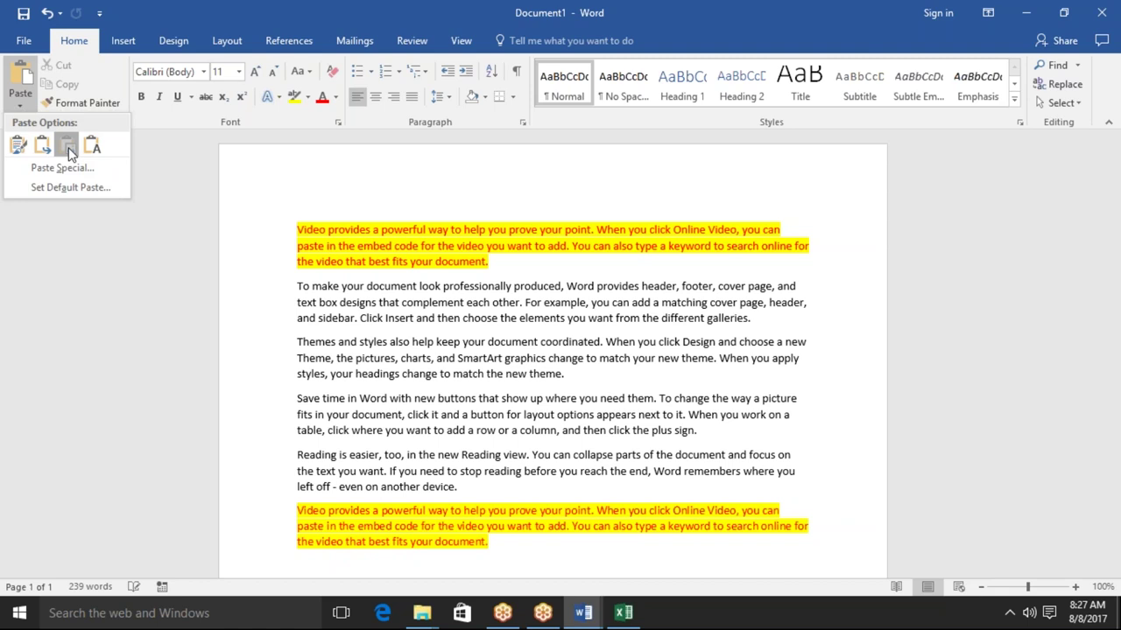
left_click(70, 149)
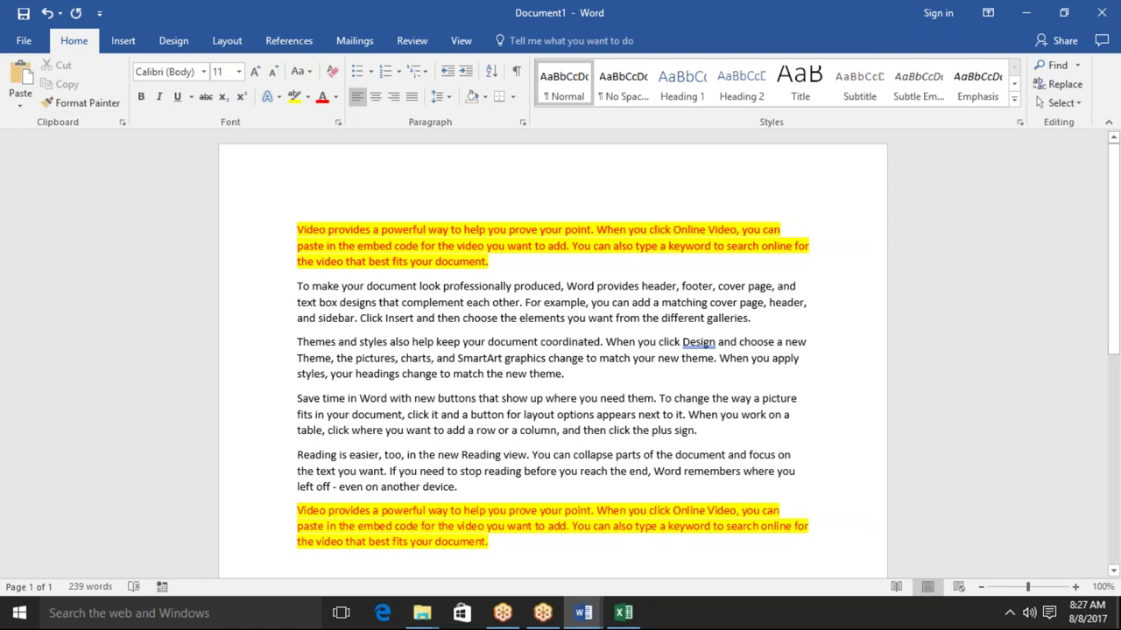
left_click(398, 510)
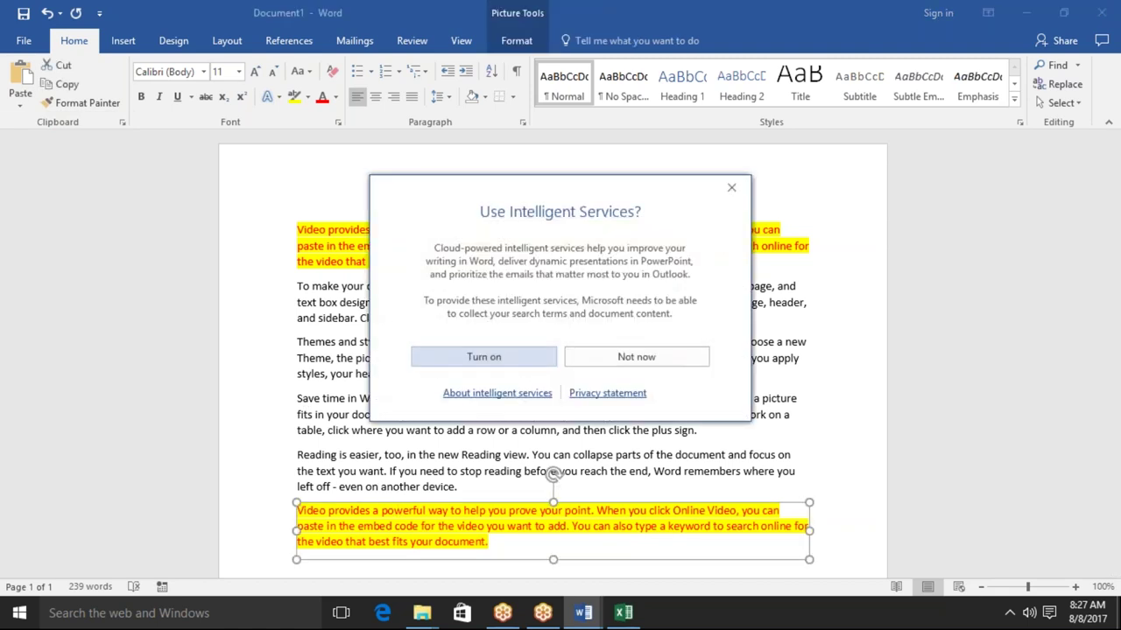
Step: Shrink the pasted paragraph picture, move it under the last paragraph, and rotate it about 60 degrees
left_click(732, 190)
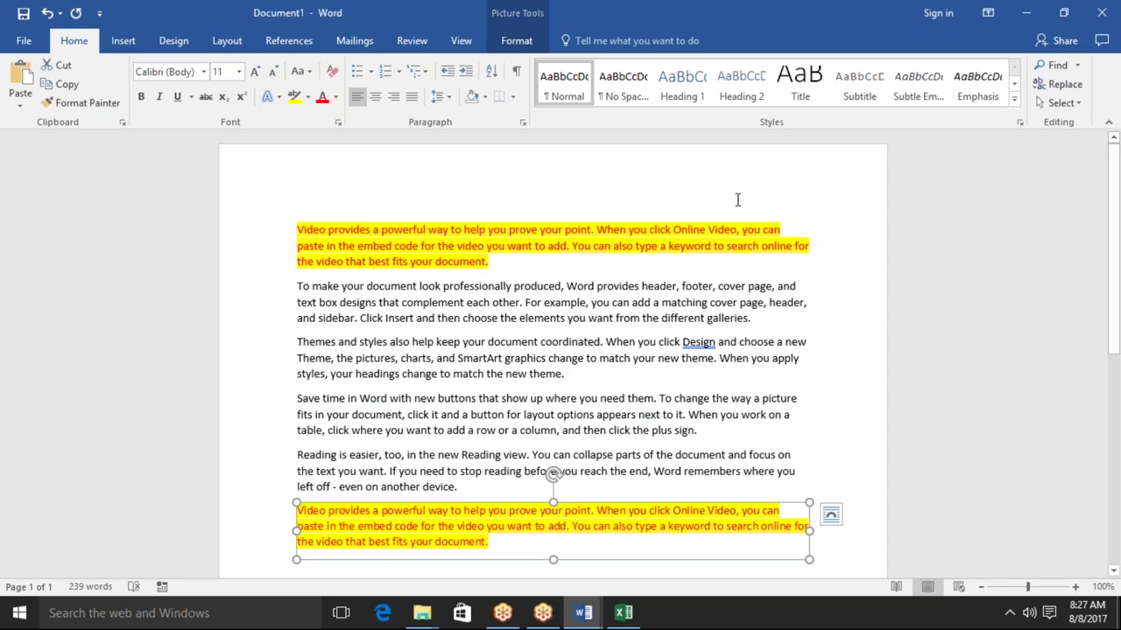
left_click_drag(807, 559, 658, 542)
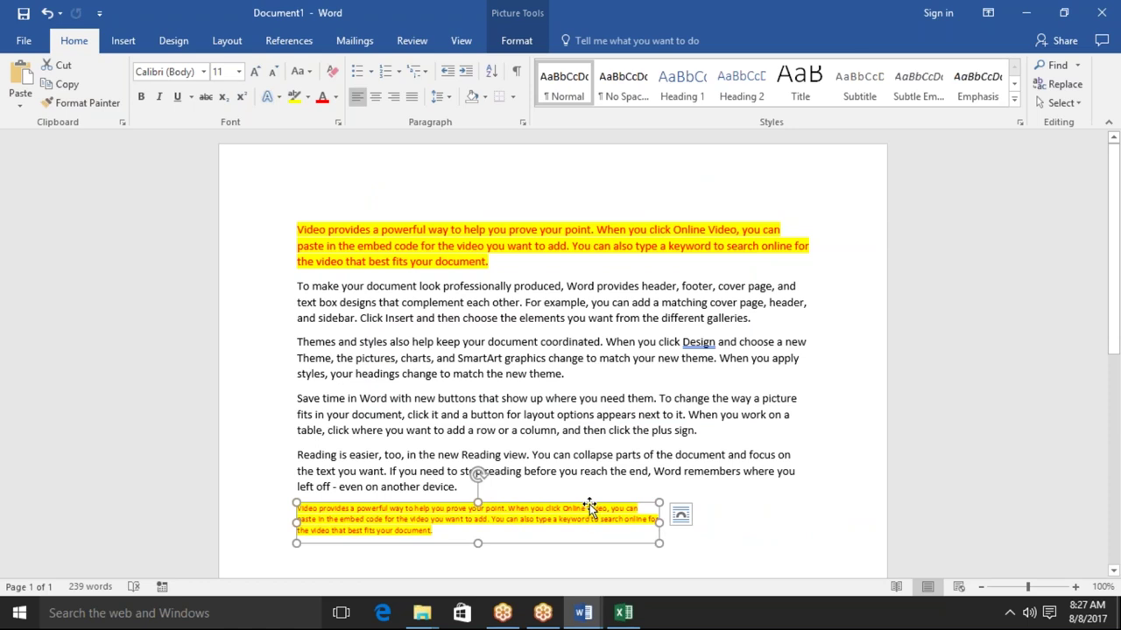
left_click_drag(587, 504, 626, 500)
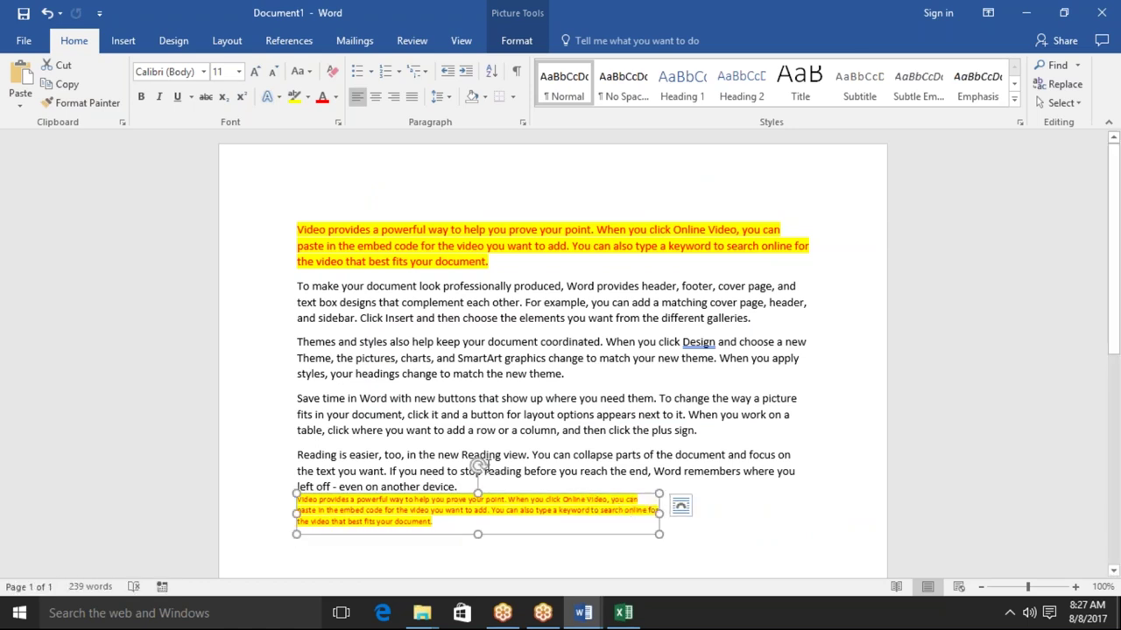
mouse_move(479, 466)
left_mouse_down()
mouse_move(550, 476)
mouse_move(469, 435)
left_mouse_up()
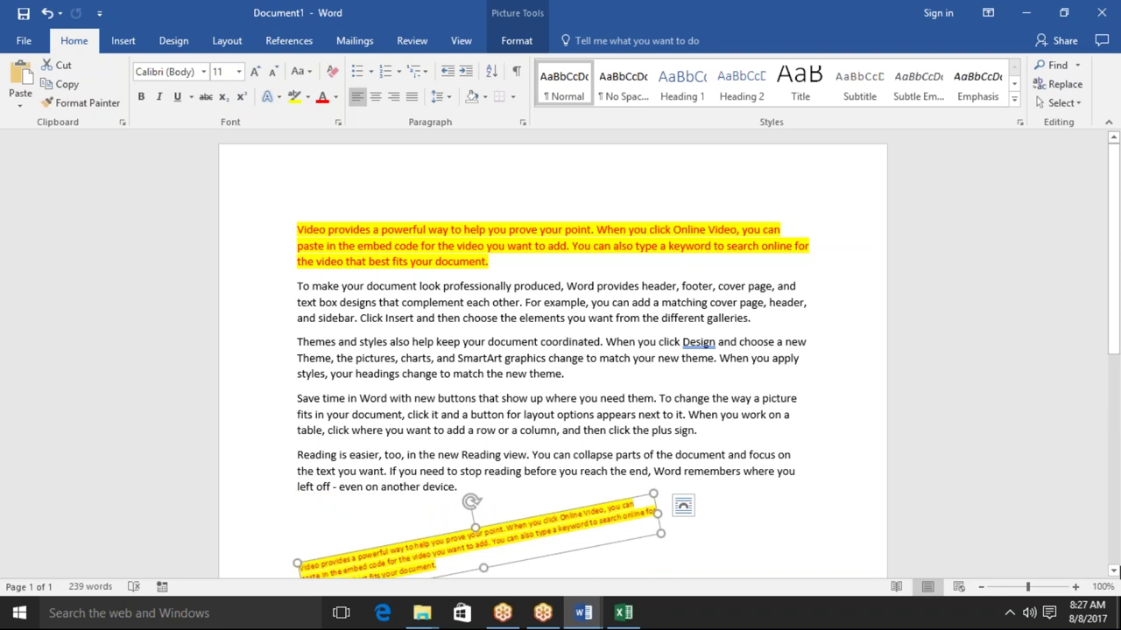
Step: Delete the rotated paragraph picture so the document ends with '…even on another device.'
left_click(1113, 570)
scroll(1113, 570, "down", 2)
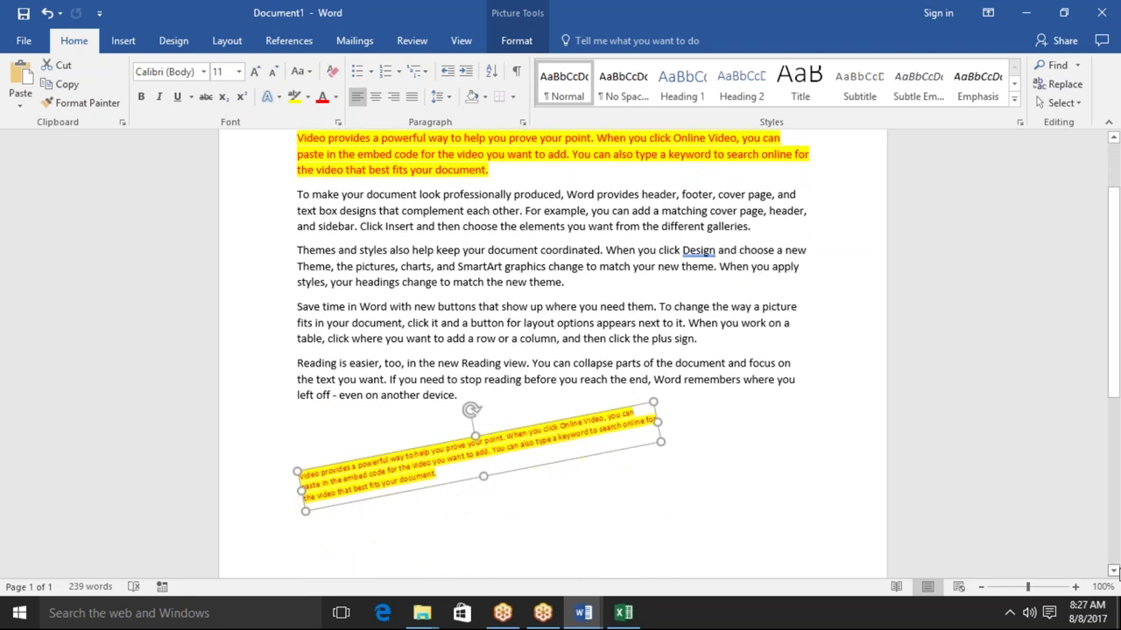
scroll(1113, 570, "down", 1)
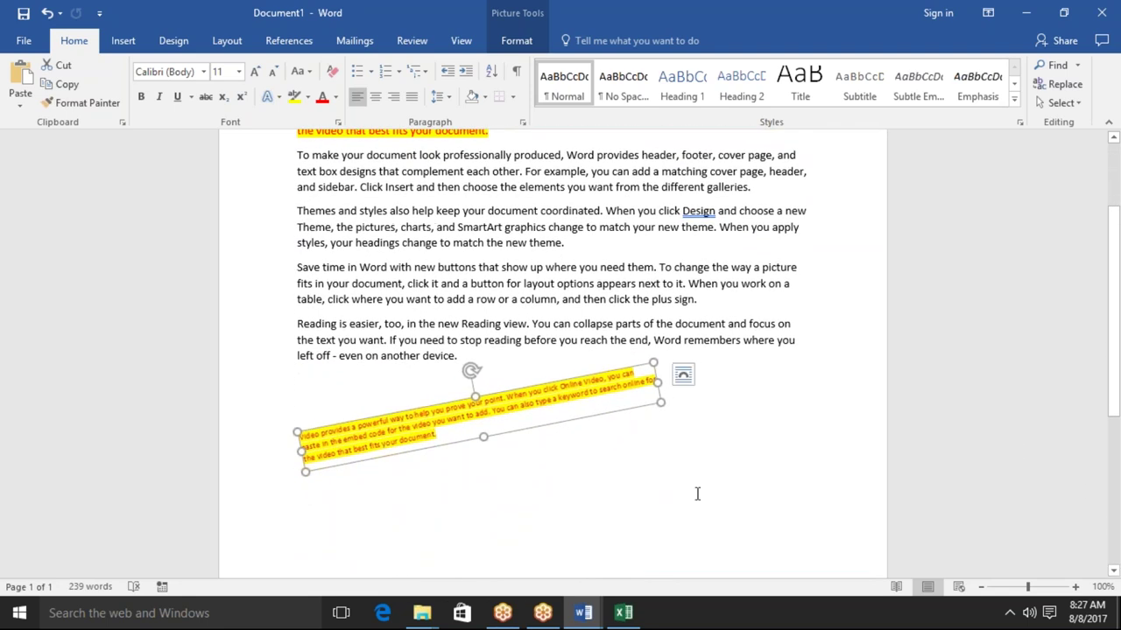
left_click(697, 493)
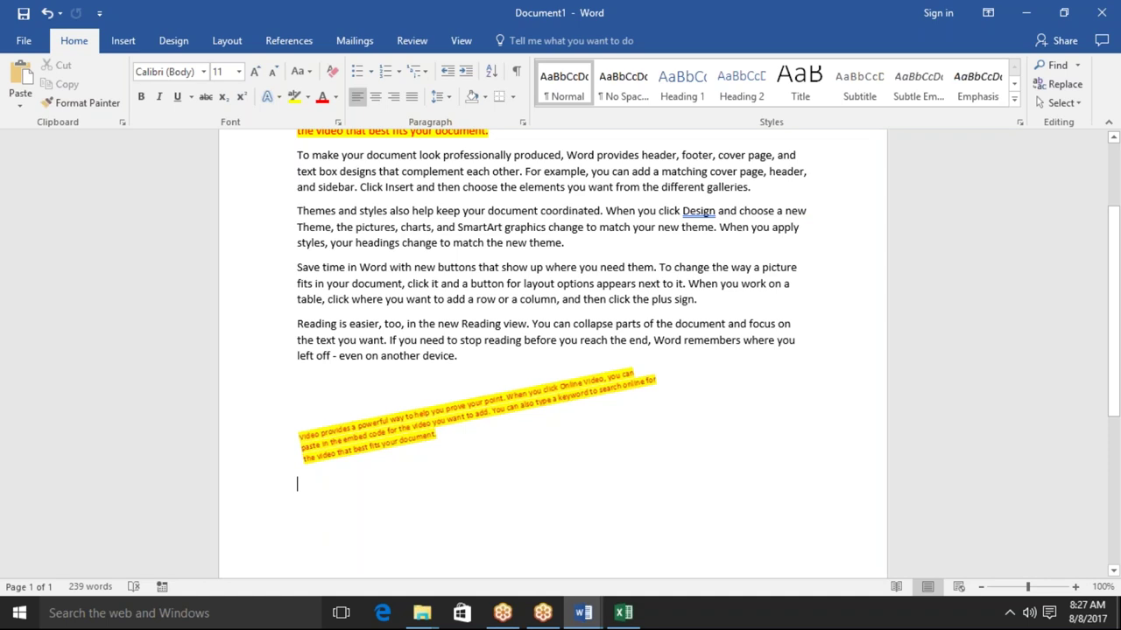
left_click(510, 412)
key("Delete")
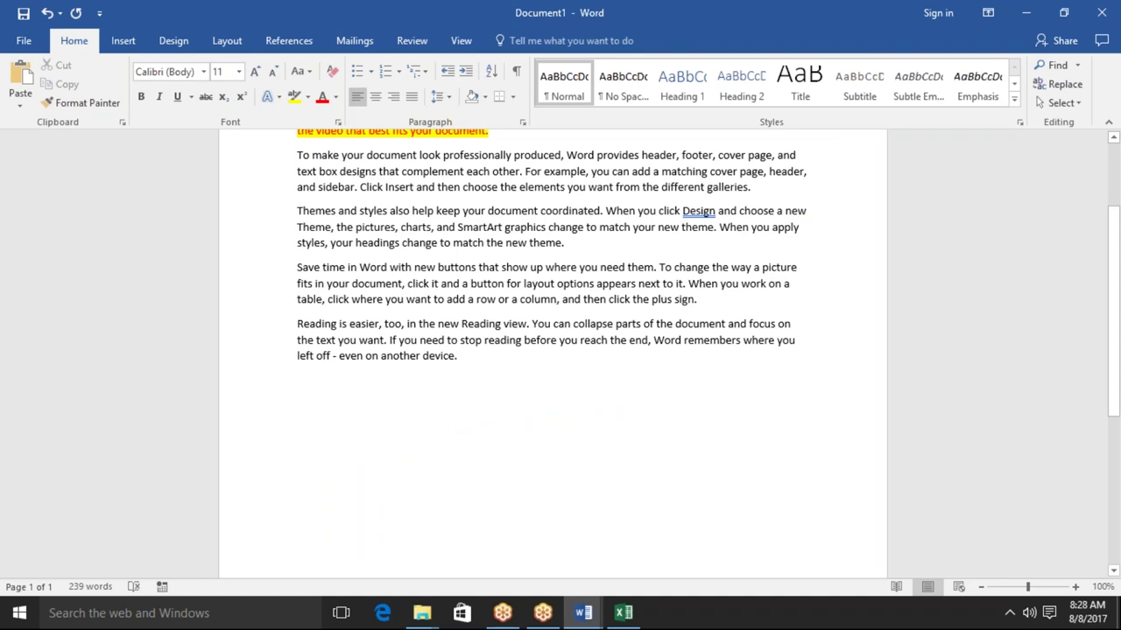
left_click(20, 106)
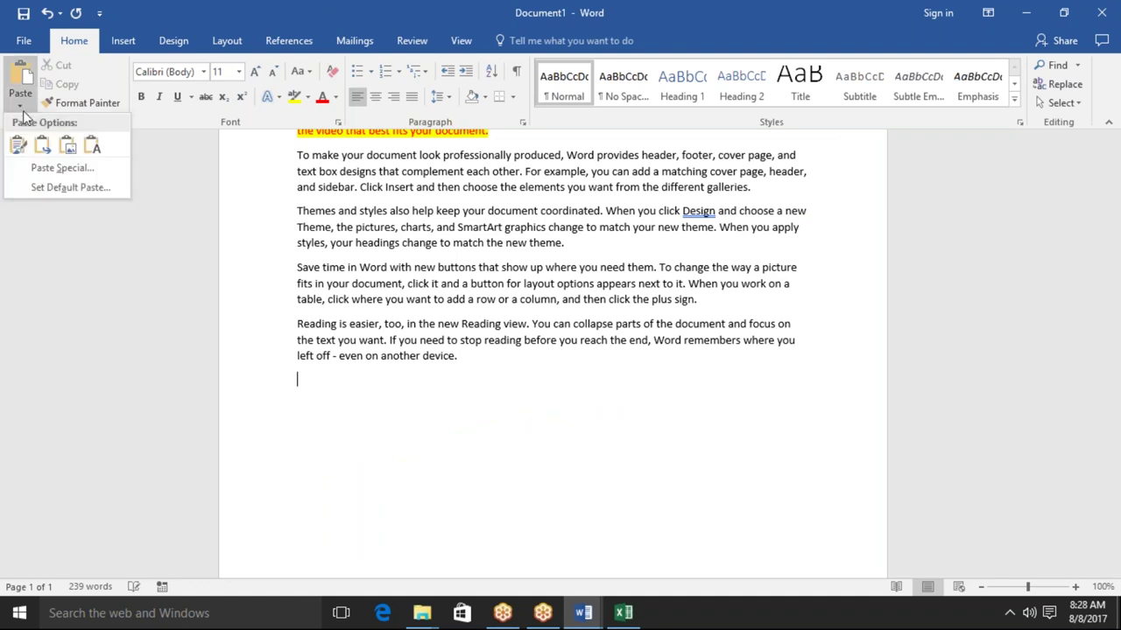
left_click(18, 146)
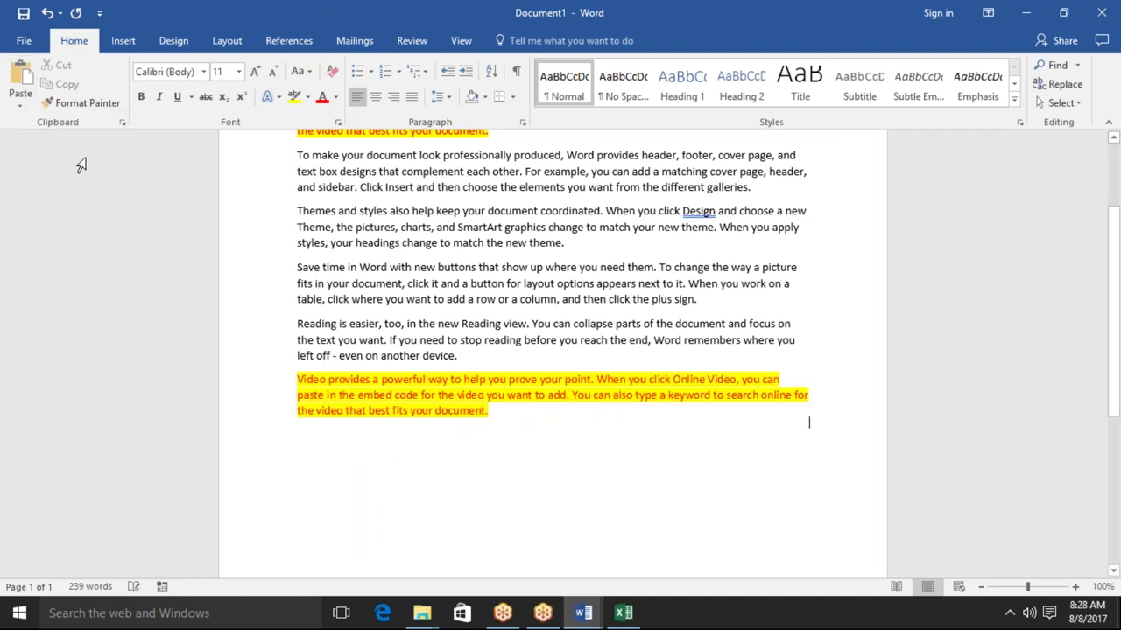
left_click(379, 381)
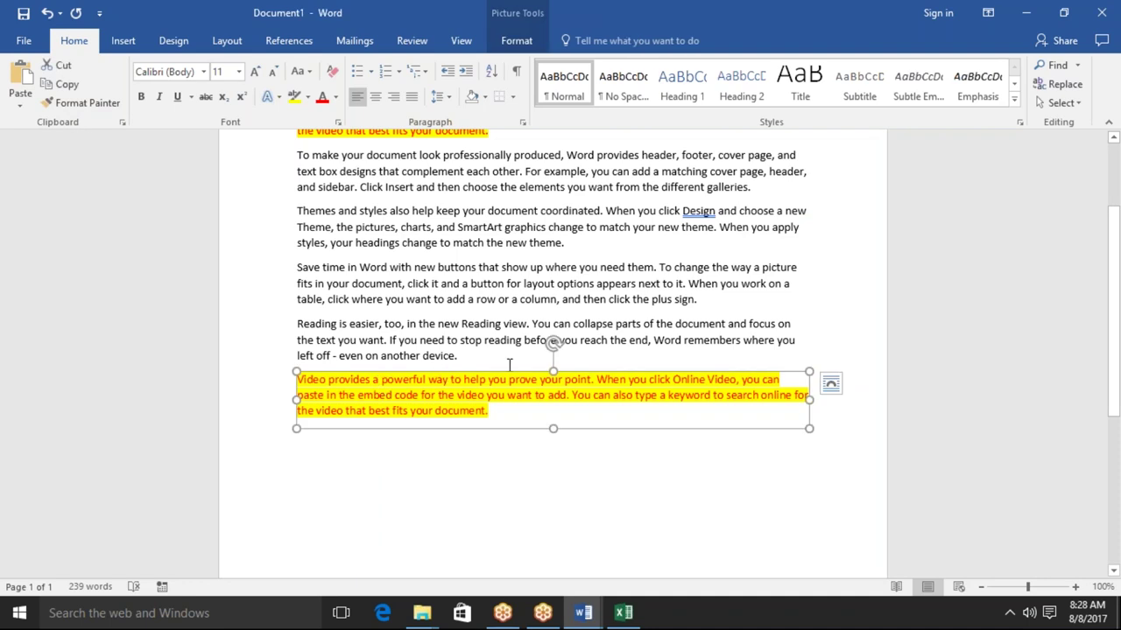
left_click_drag(553, 346, 526, 222)
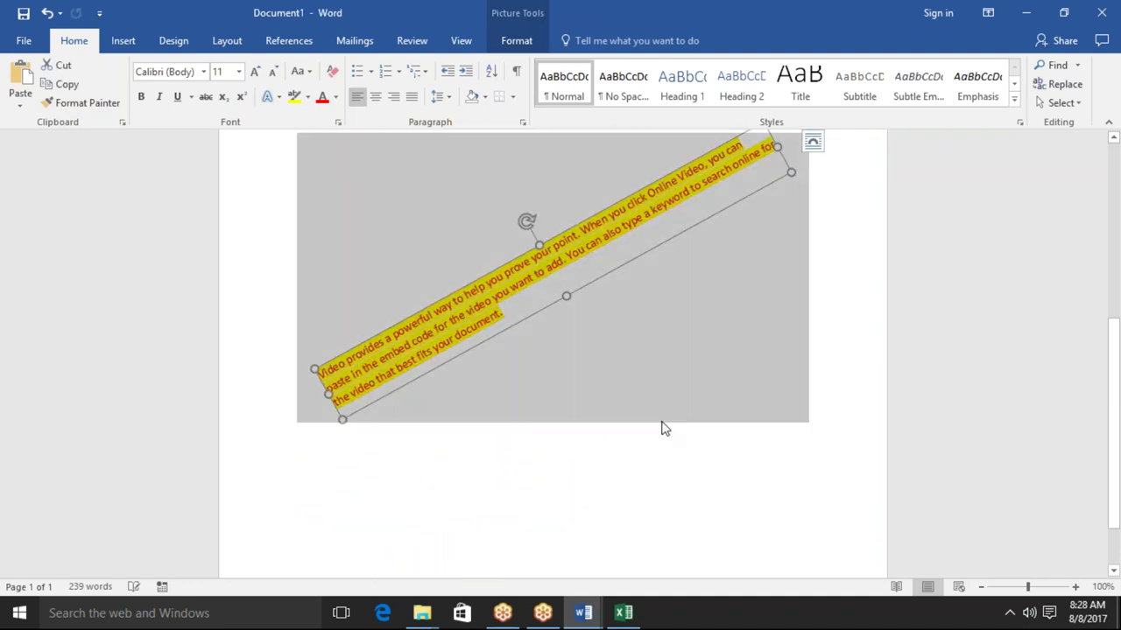
left_click(645, 470)
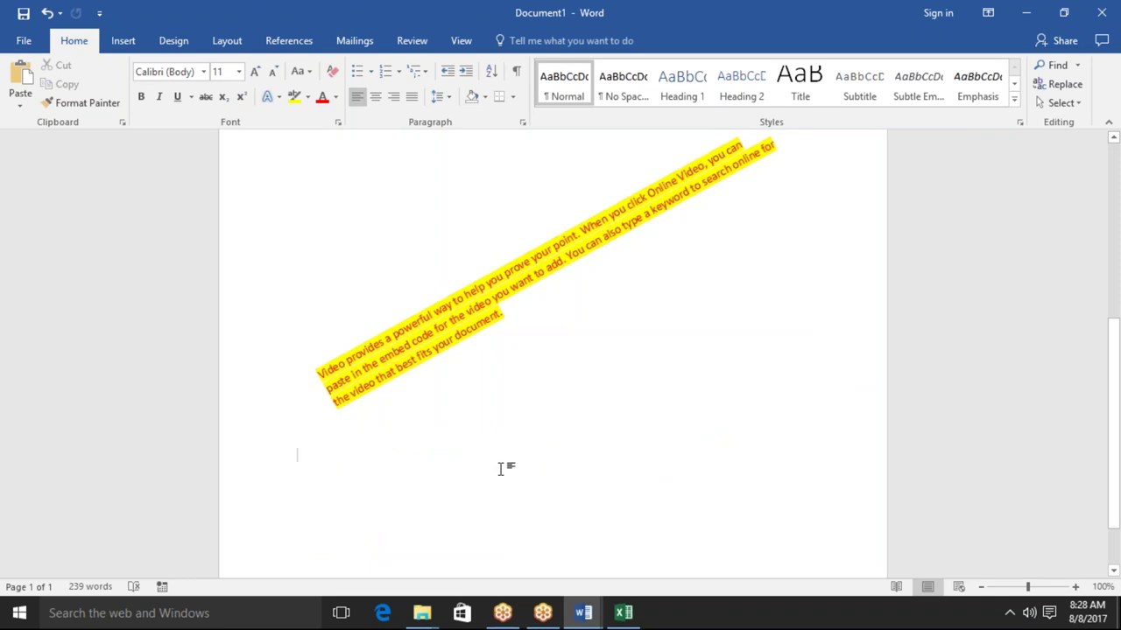
left_click(457, 343)
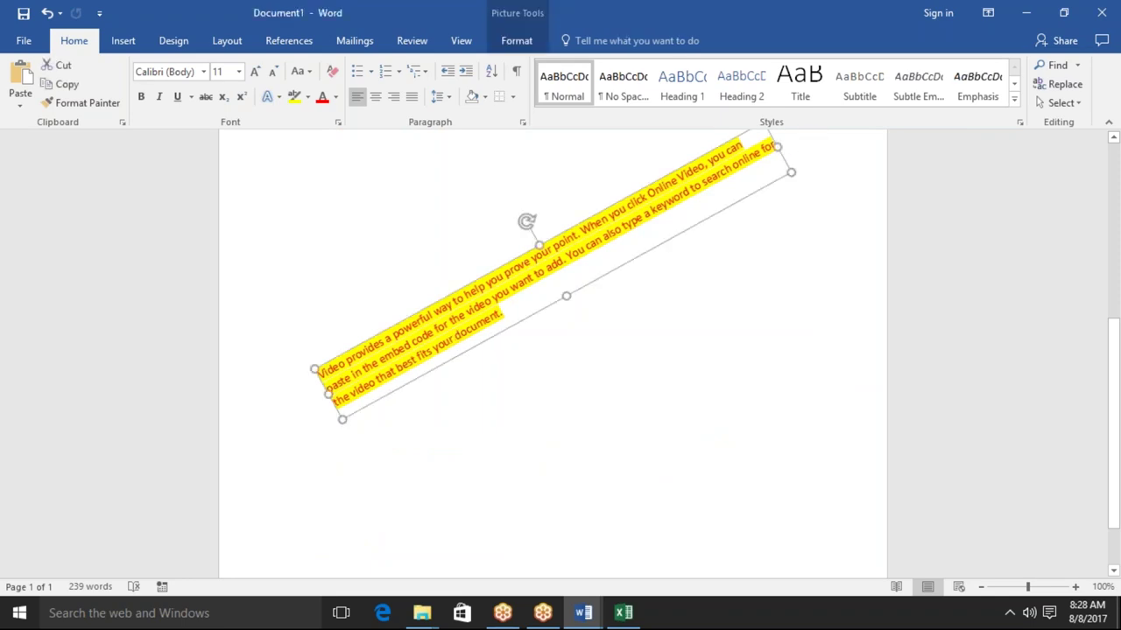
key("ctrl+z")
left_click(297, 418)
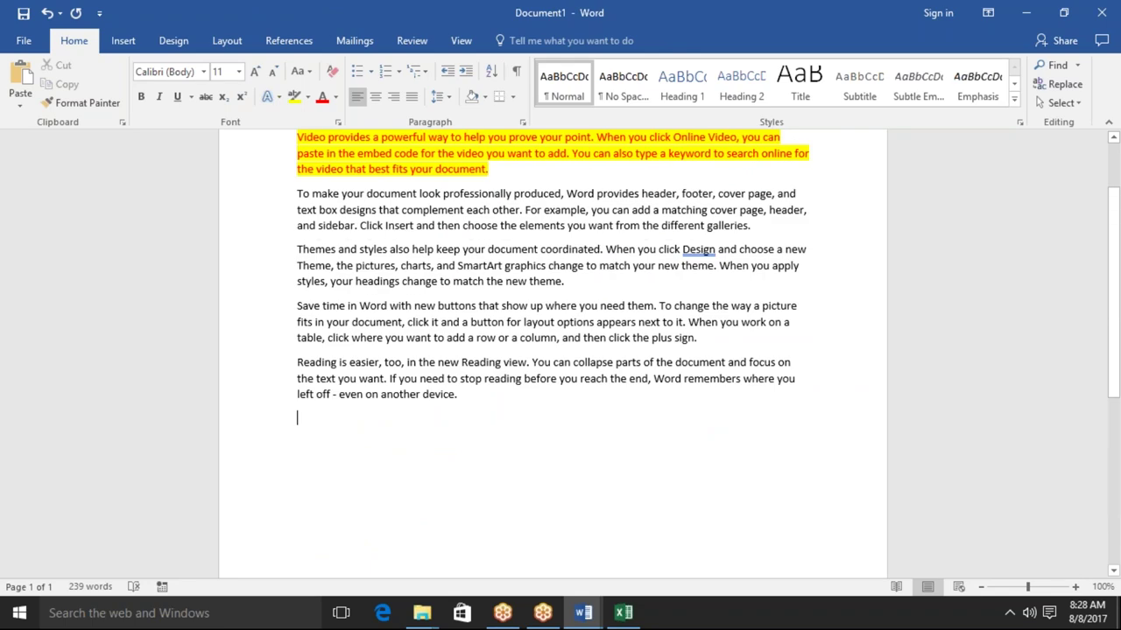
left_click(20, 107)
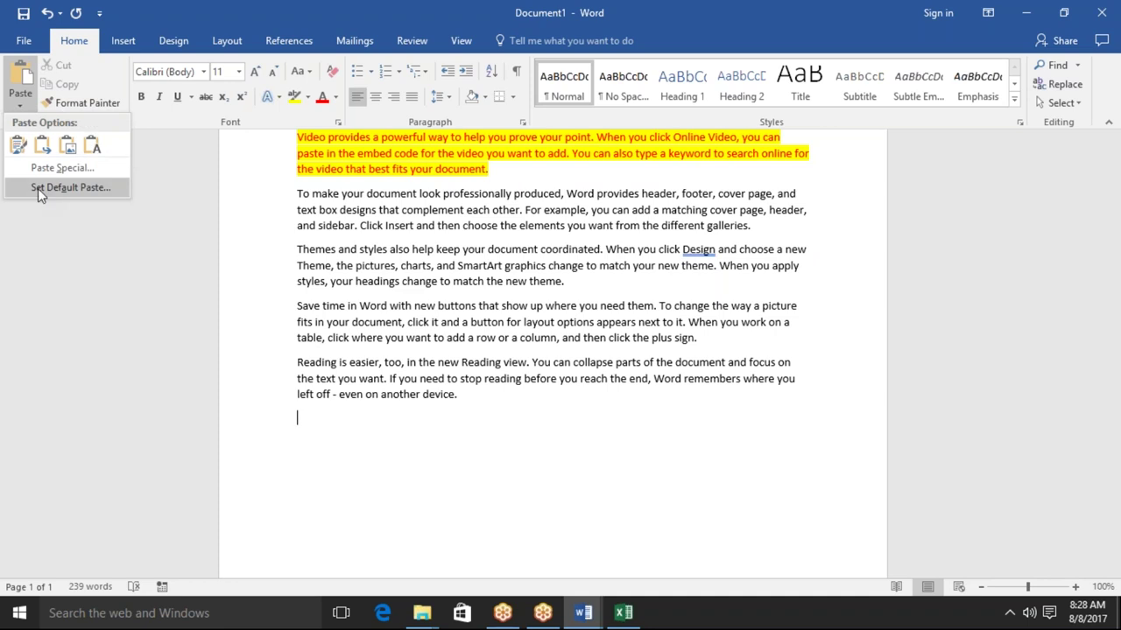
Step: Preview the Paste Special formats, then paste as a linked Microsoft Word Document Object
left_click(52, 168)
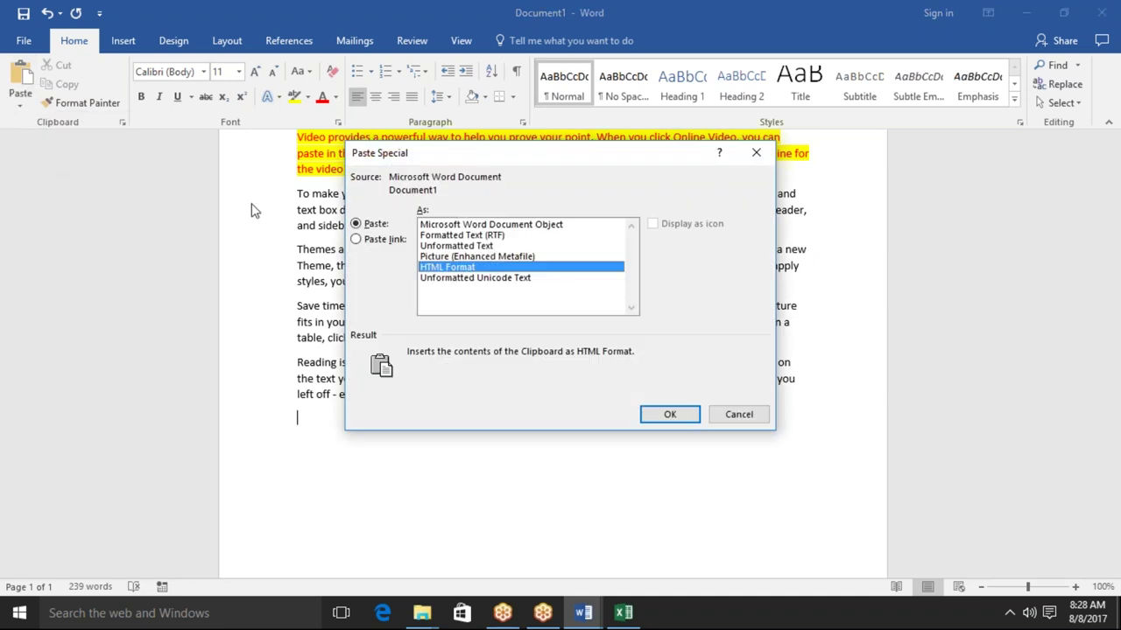
left_click(481, 278)
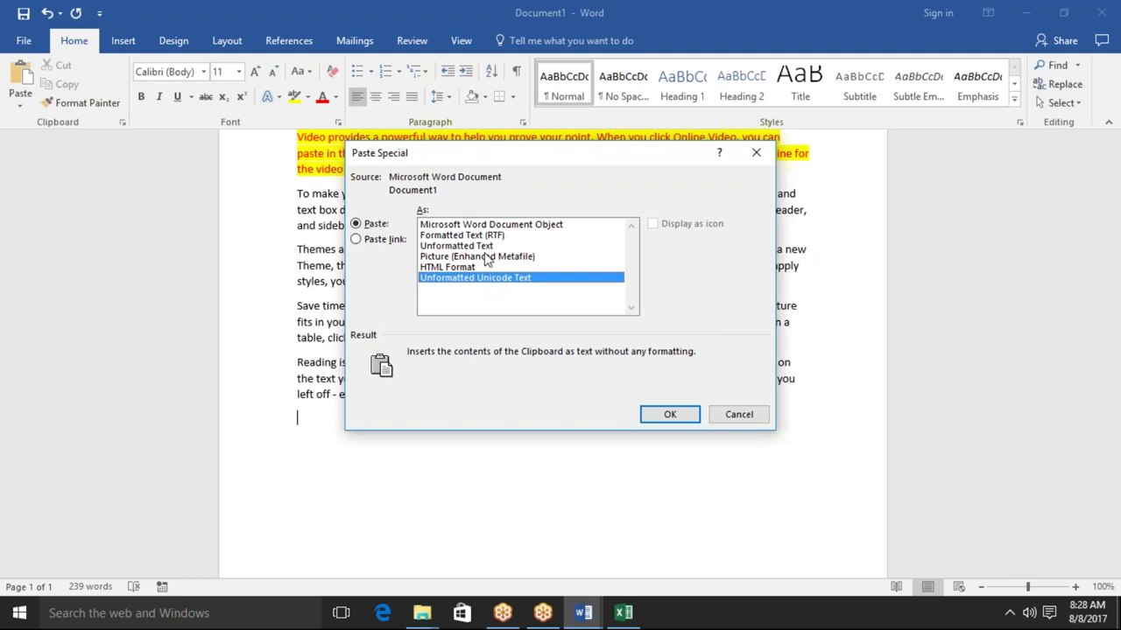
left_click(487, 258)
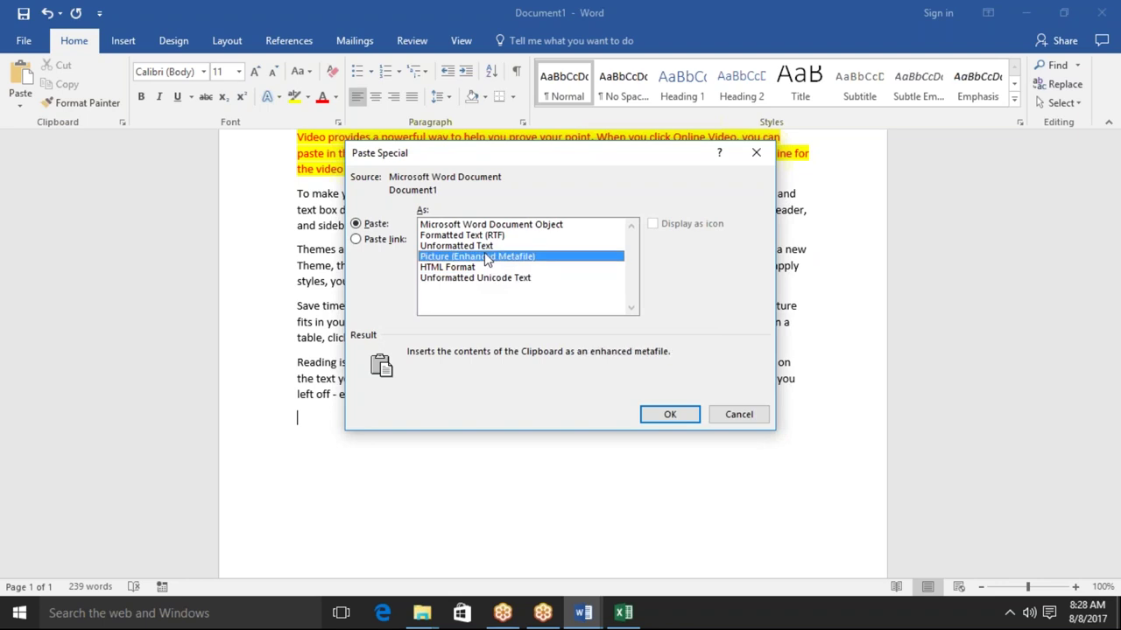
left_click(486, 238)
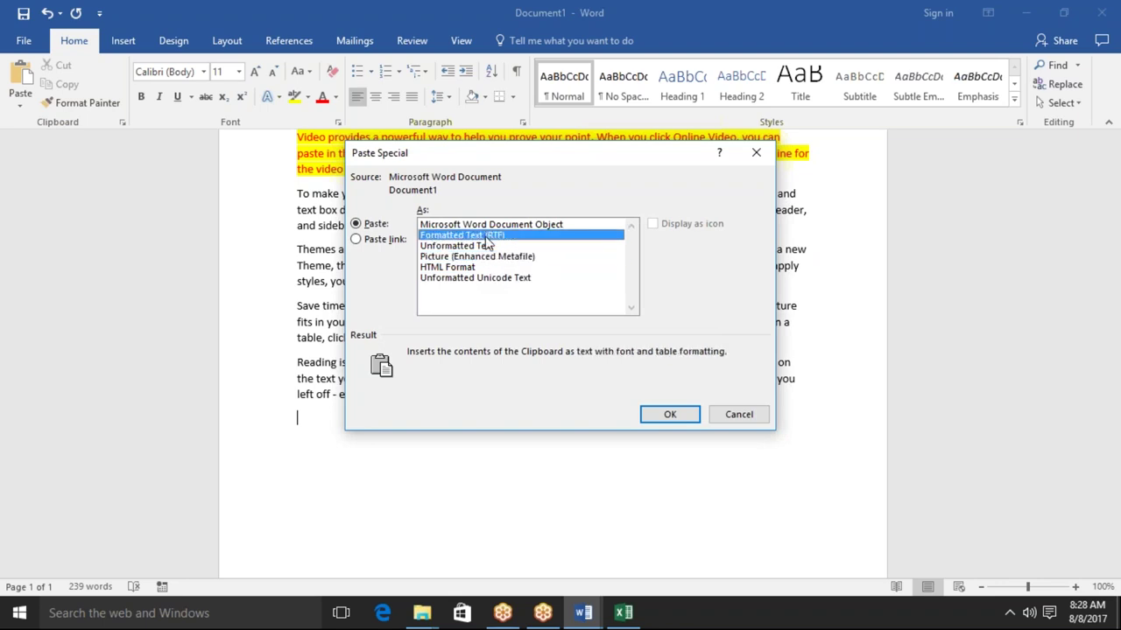
left_click(443, 225)
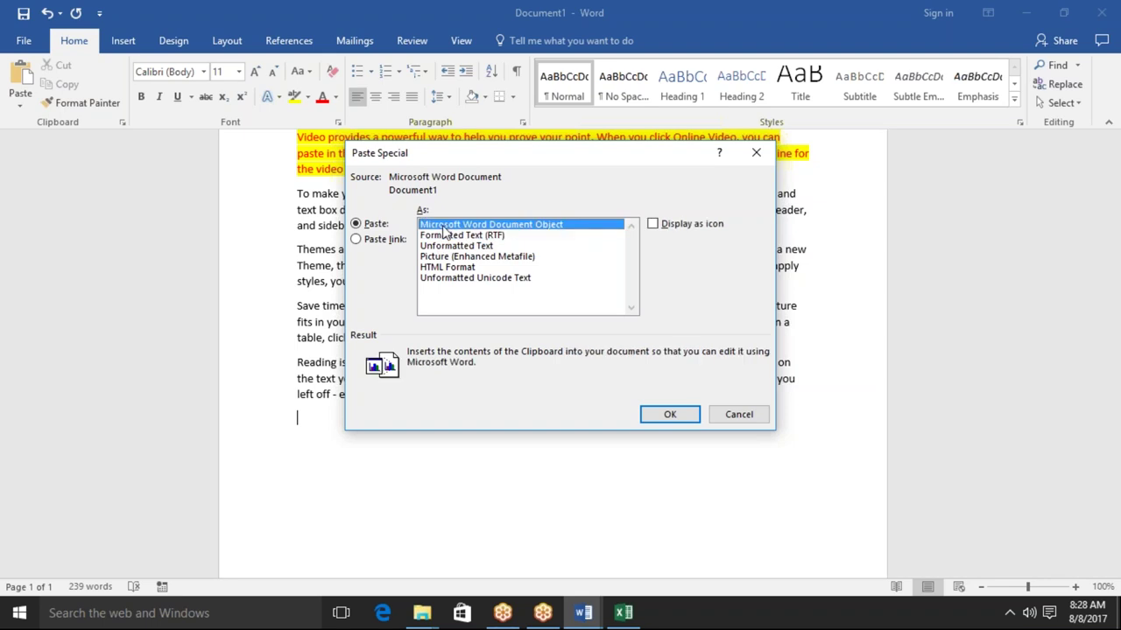
left_click(396, 243)
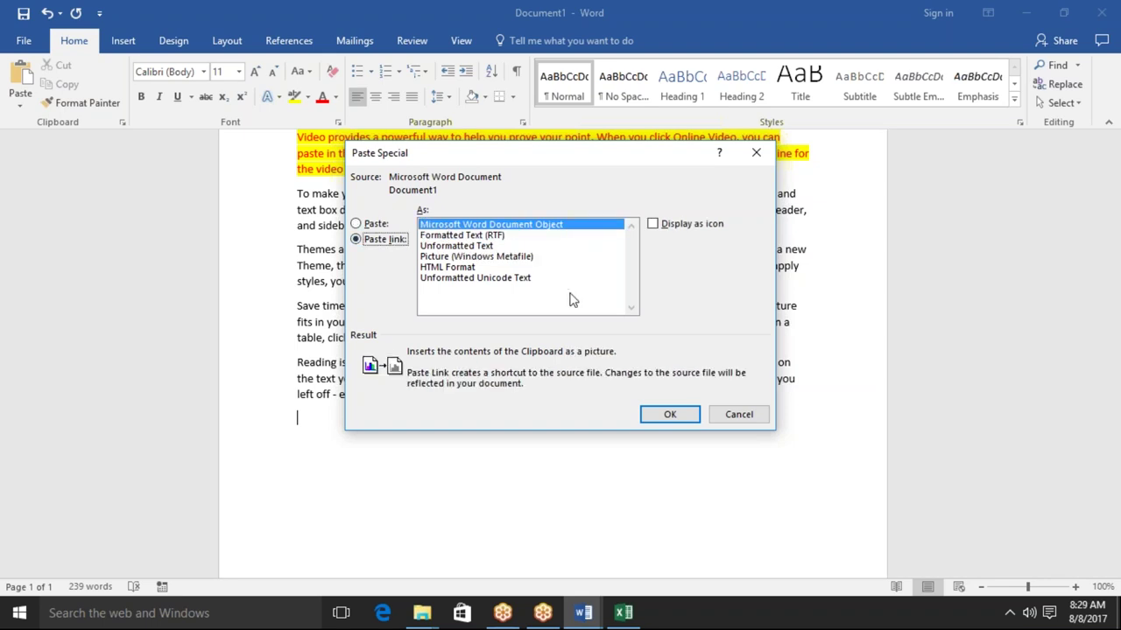
left_click(674, 417)
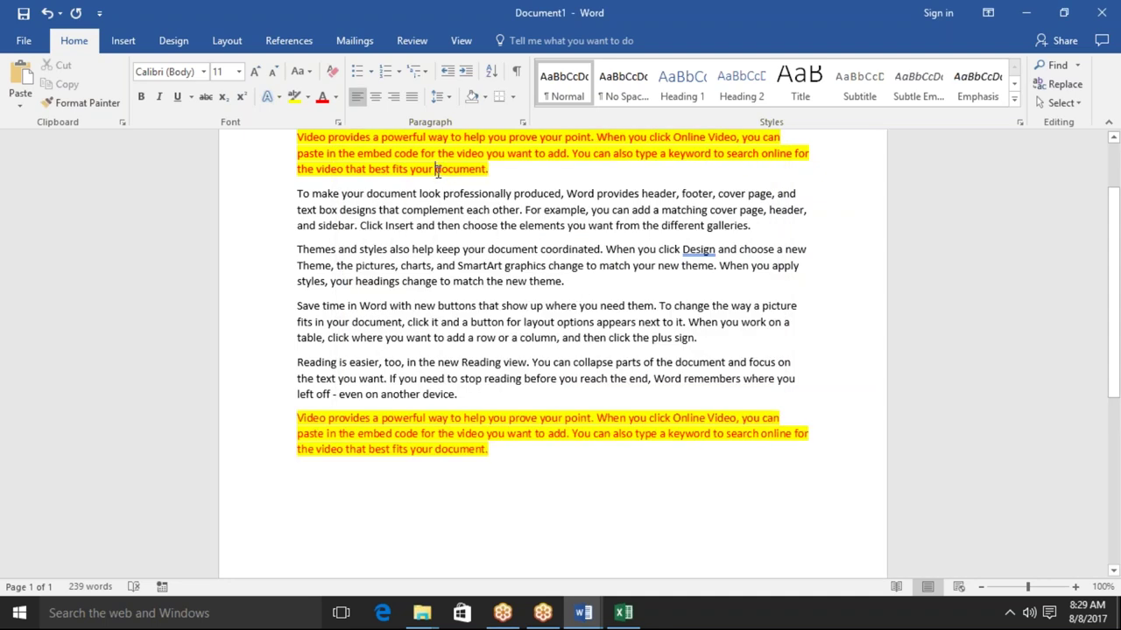
key("Up")
Step: Insert 'Copy' before 'document' in the first paragraph so the linked copy updates
left_click(436, 169)
type("C")
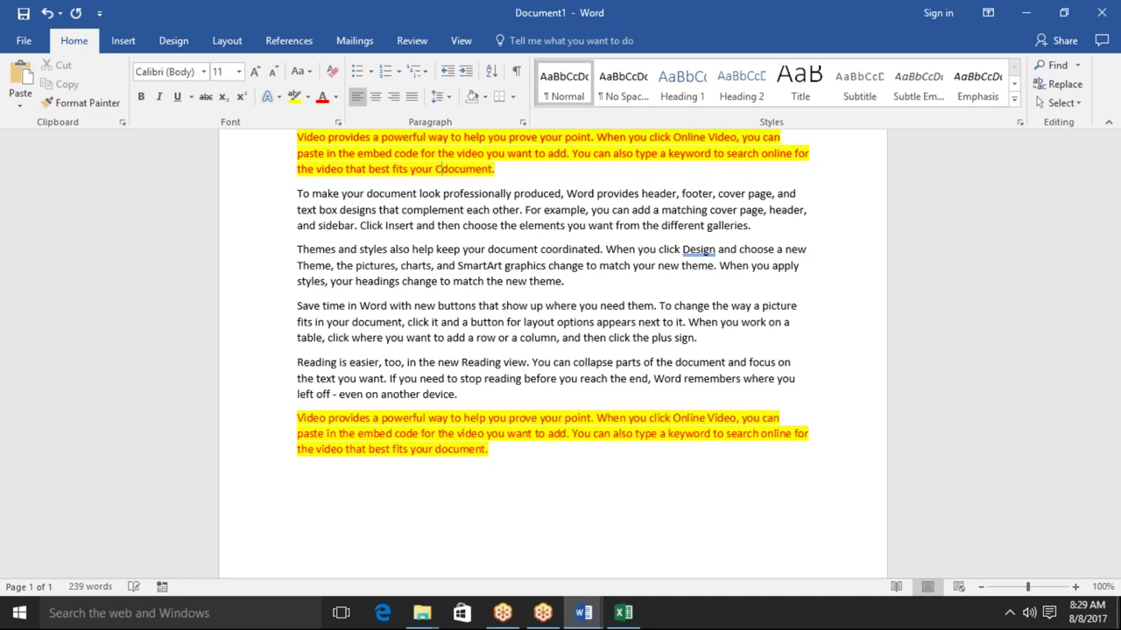
type("opy")
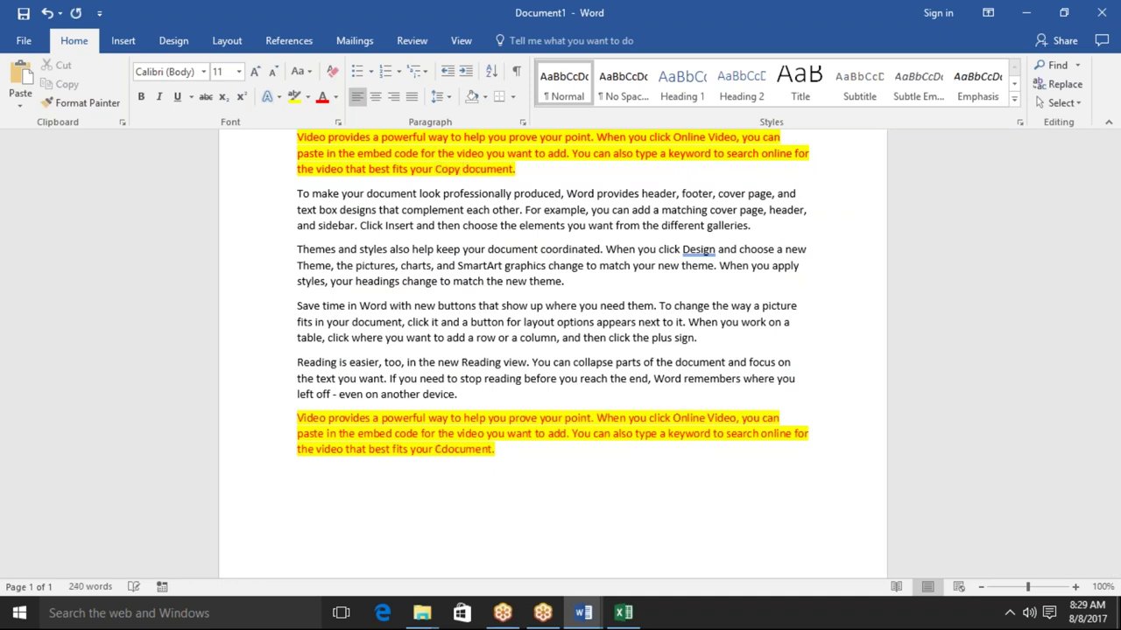
left_click(443, 194)
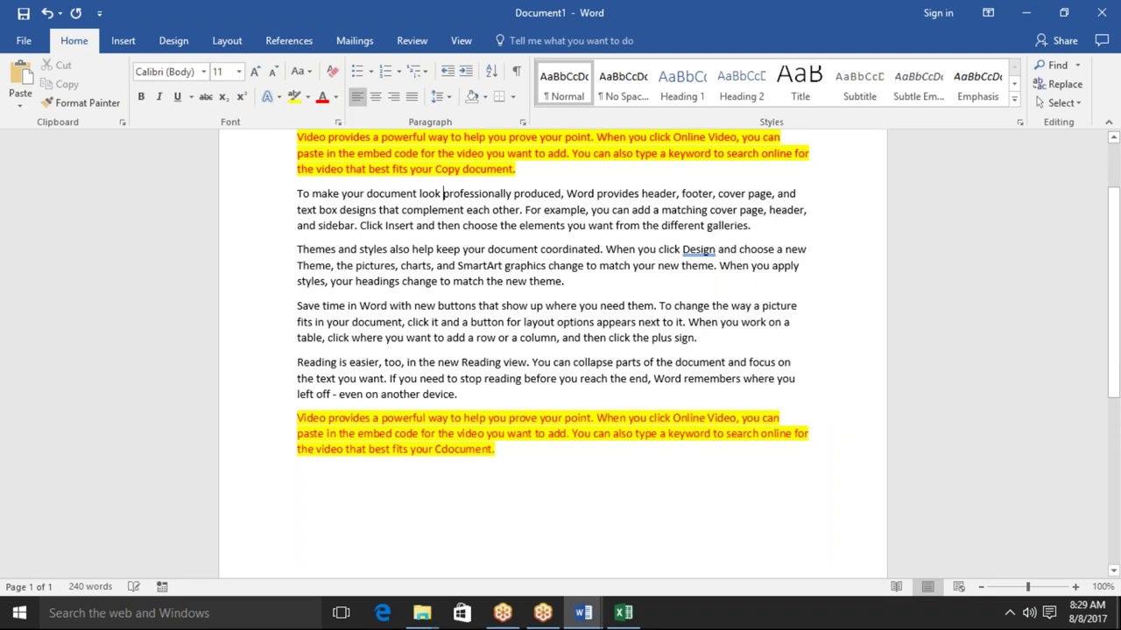
Step: Delete the linked paragraph object from the bottom of the document
scroll(444, 450, "up", 1)
left_click(444, 452)
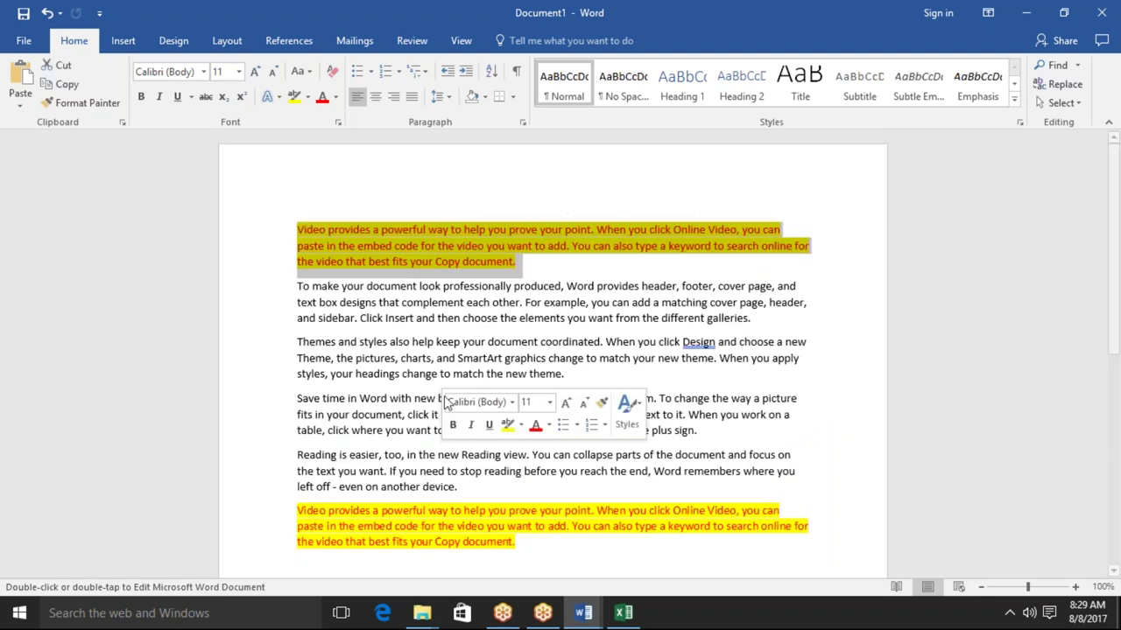
left_click(420, 362)
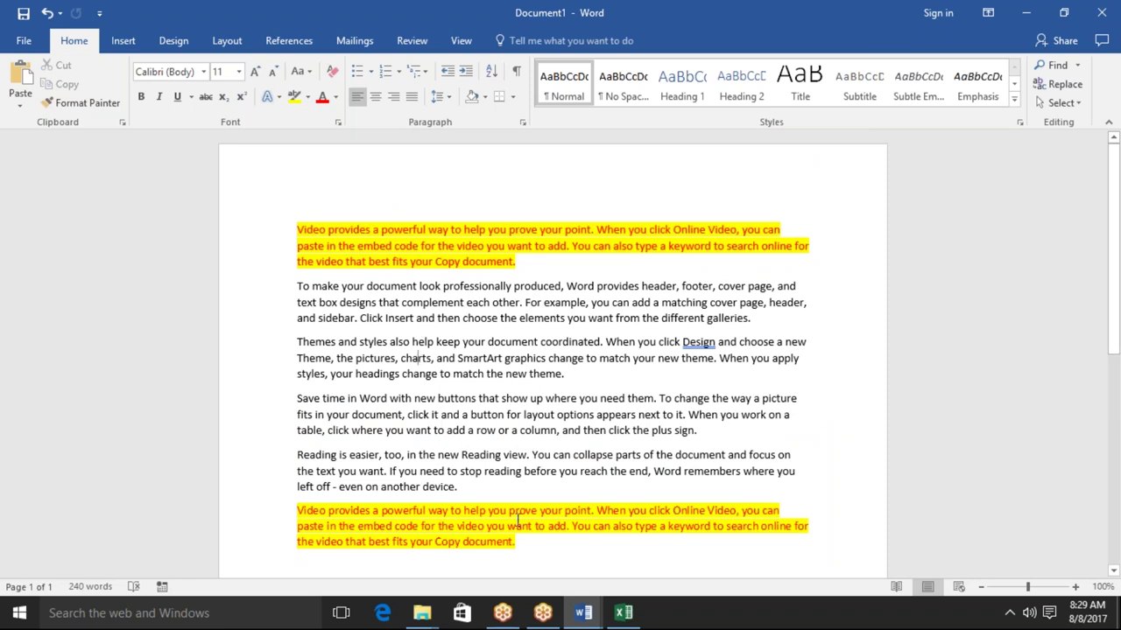
left_click(357, 513)
key("Delete")
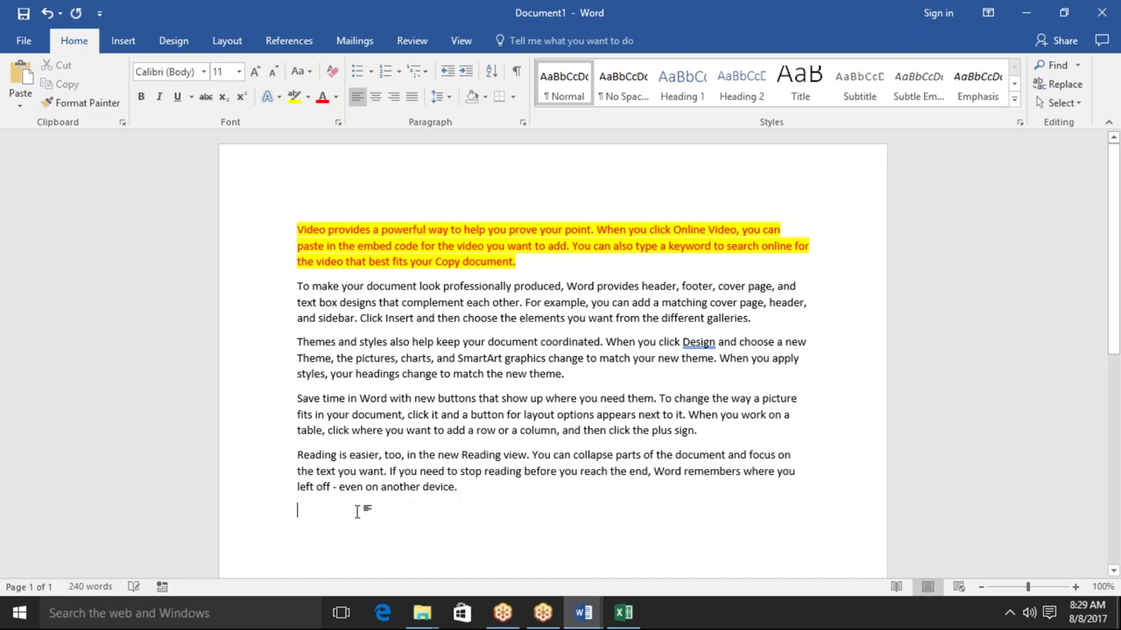
Step: Select the entire 48-word yellow-highlighted first paragraph from its end back to its start
left_click_drag(526, 259, 304, 225)
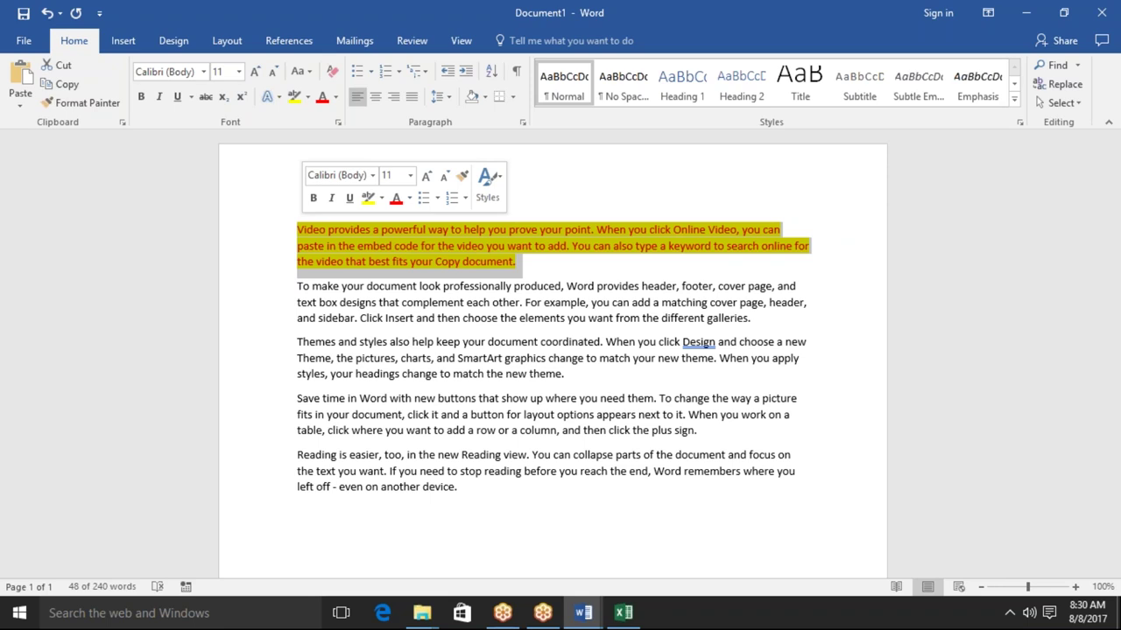
left_click(311, 236)
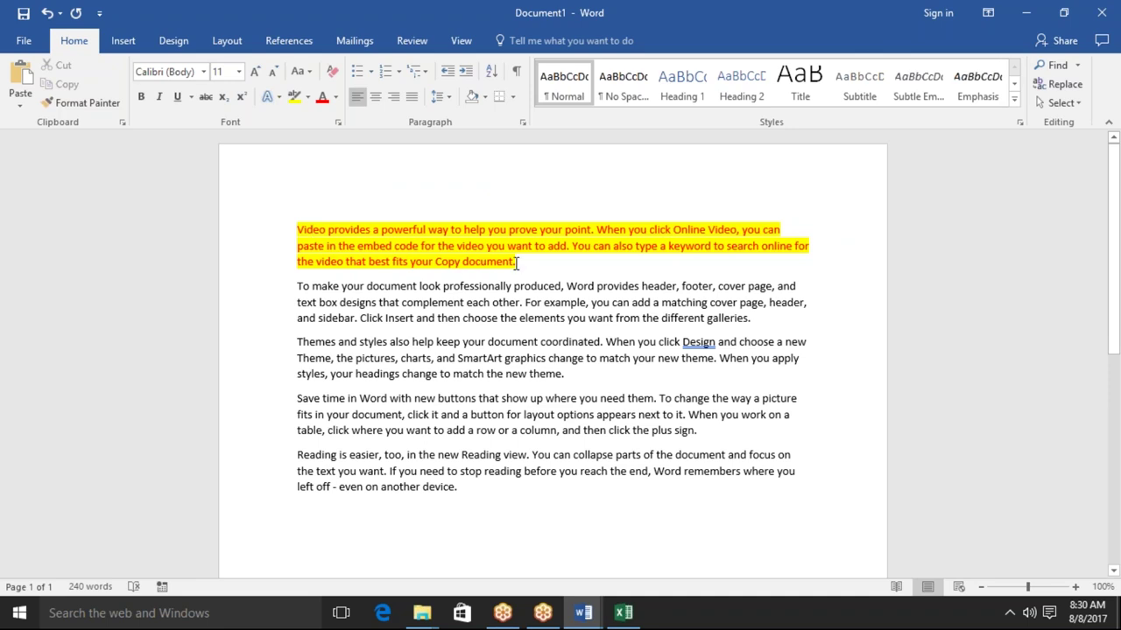
left_click_drag(518, 263, 317, 230)
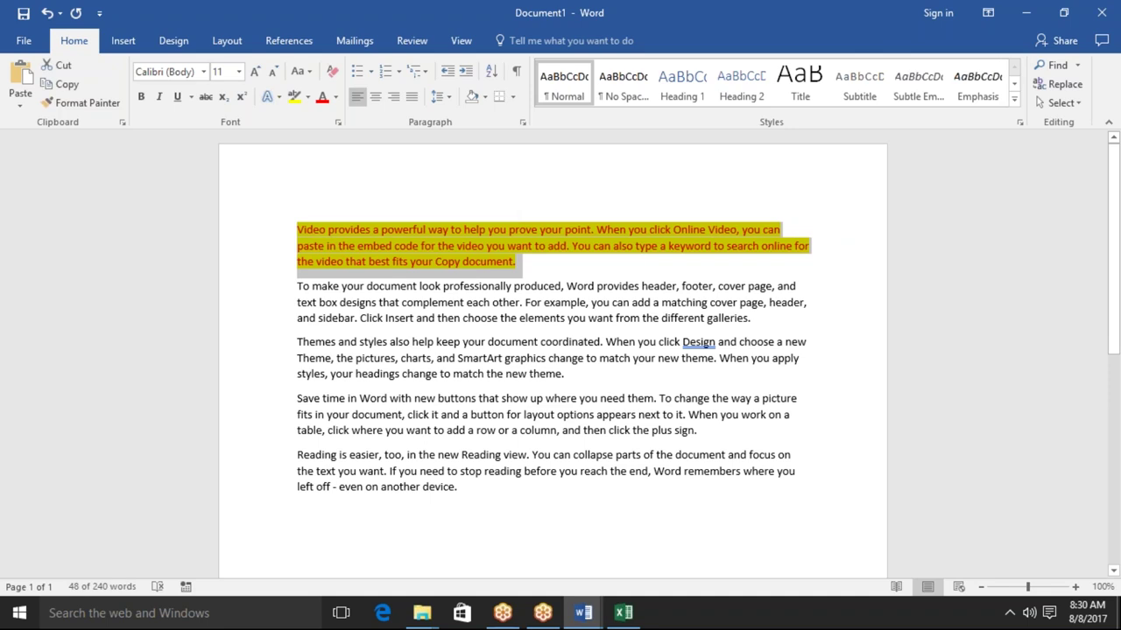
left_click(323, 506)
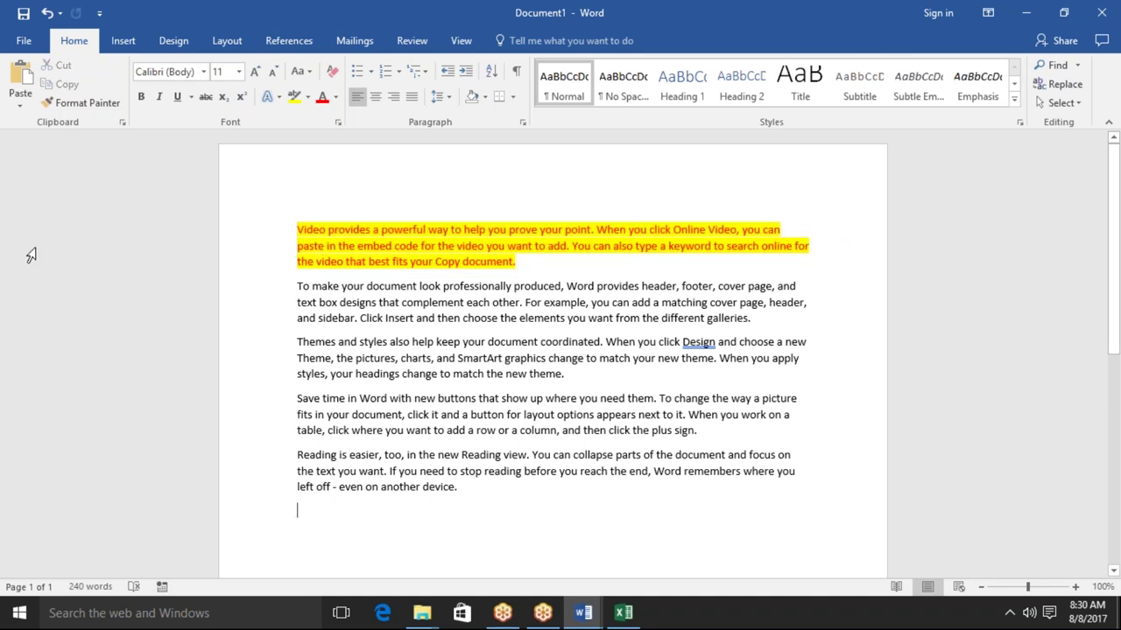
left_click(20, 103)
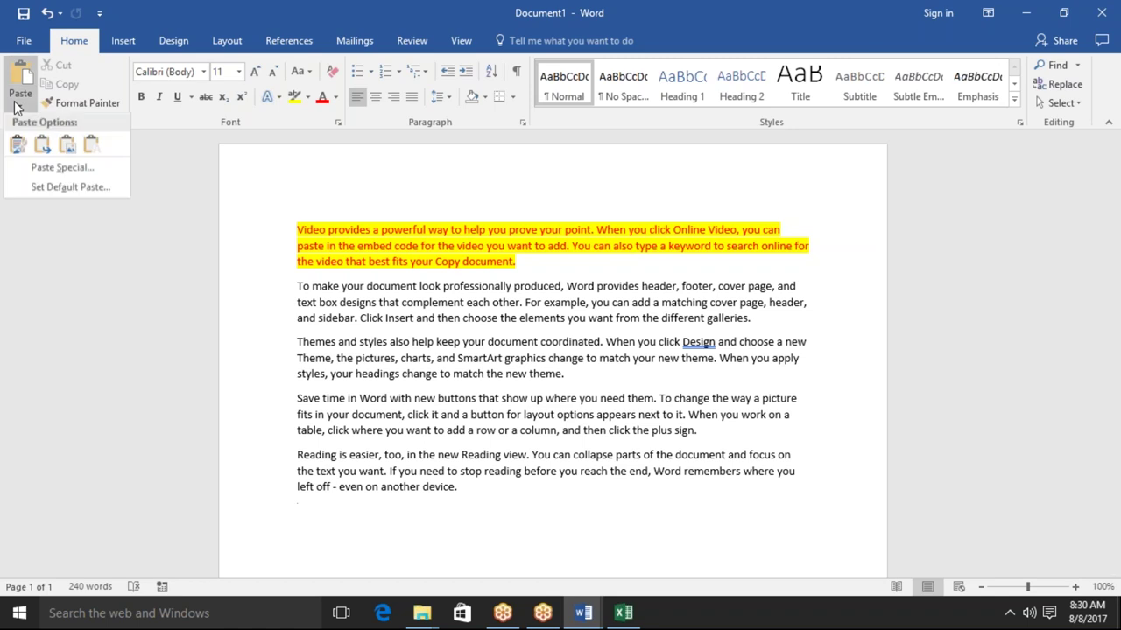
left_click(60, 169)
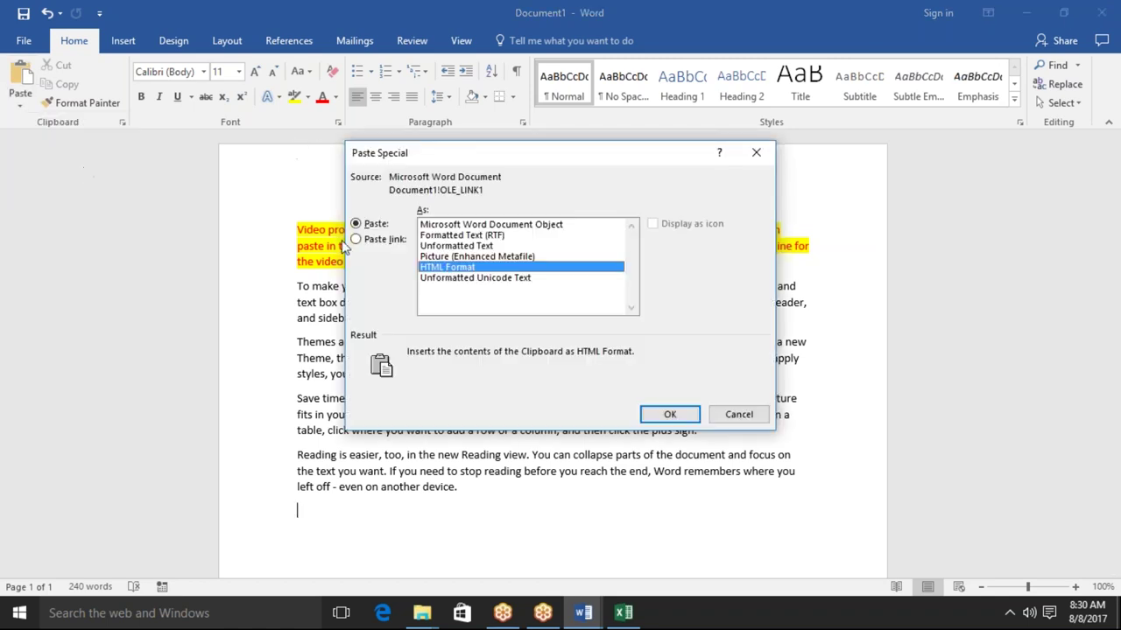
left_click(356, 239)
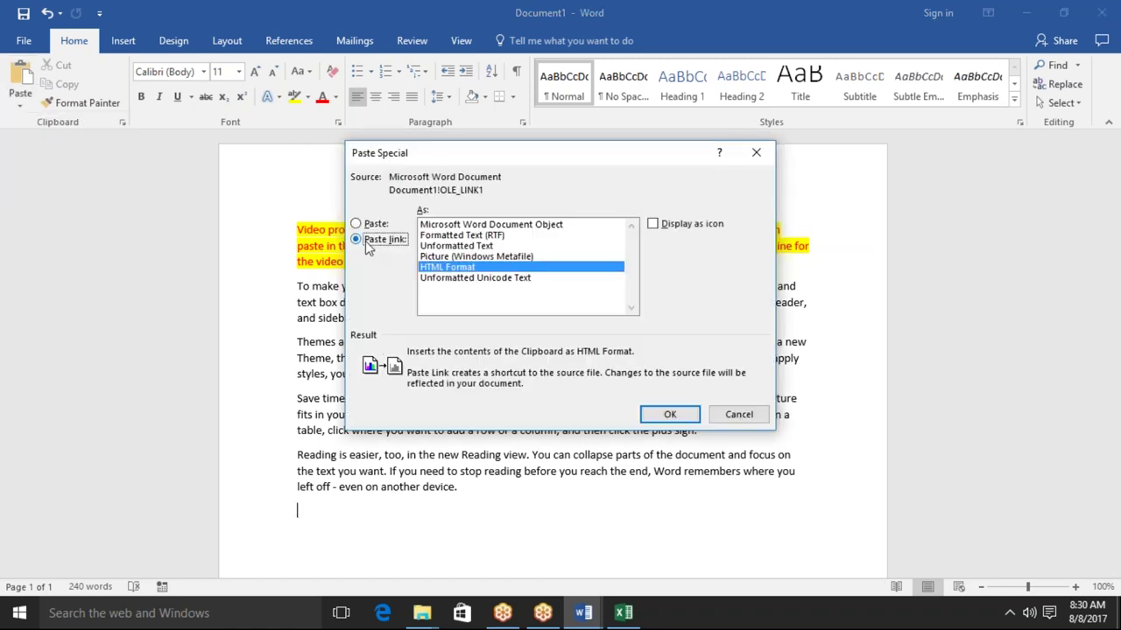
left_click(678, 415)
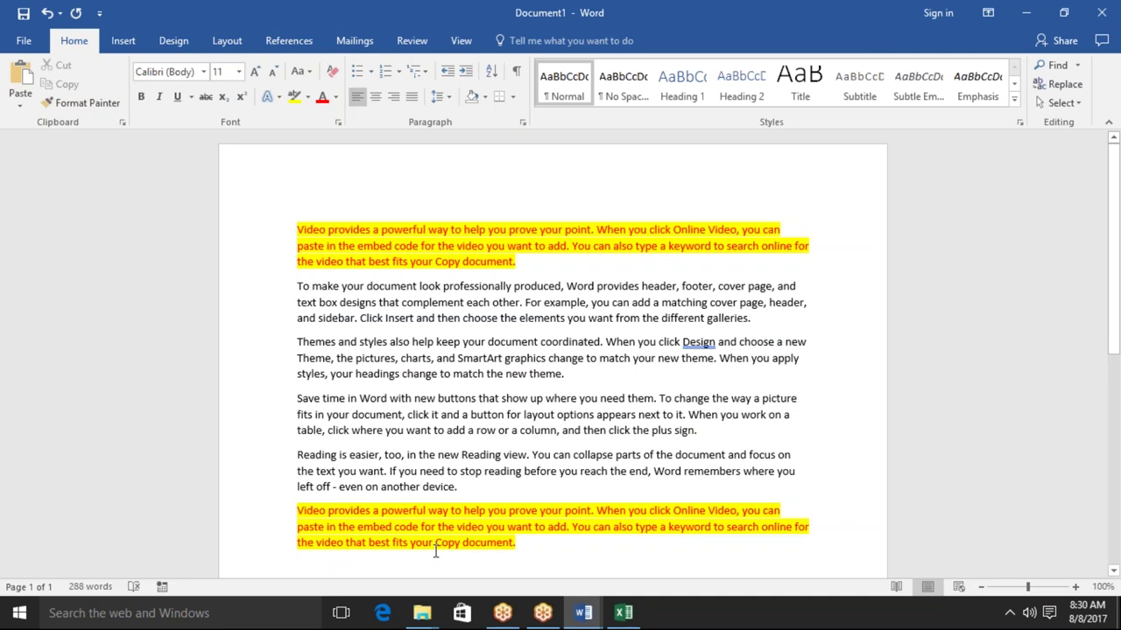
key("ctrl+z")
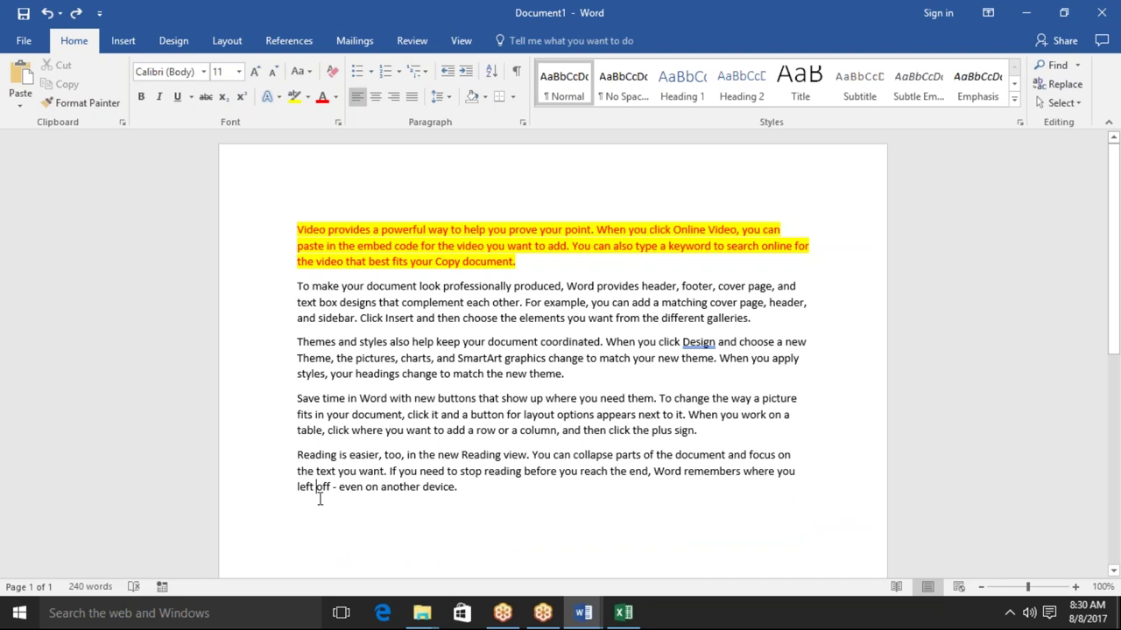
Step: Add an empty line after the last paragraph and put the insertion point on it
left_click_drag(457, 488, 467, 489)
key("Return")
left_click(21, 106)
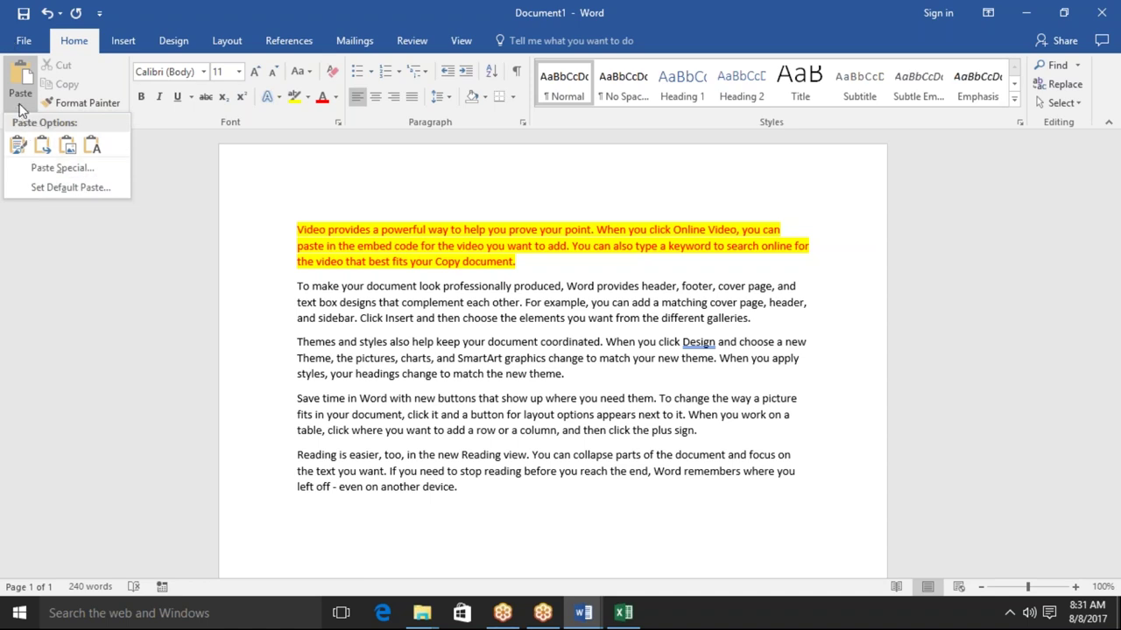
left_click(56, 172)
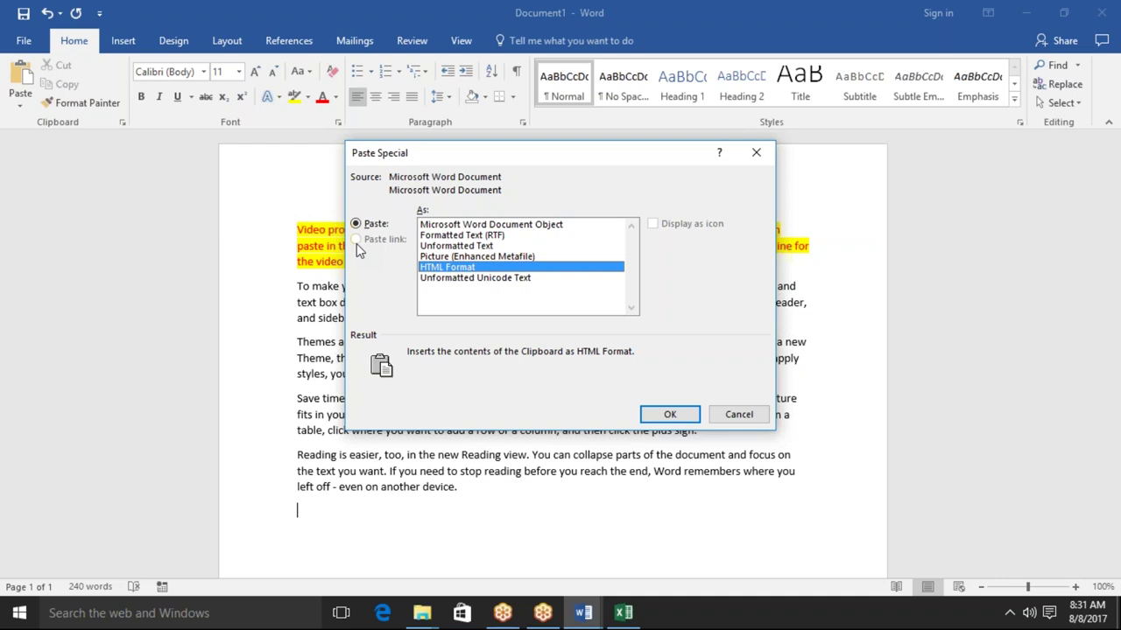
key("Escape")
triple_click(401, 263)
triple_click(401, 262)
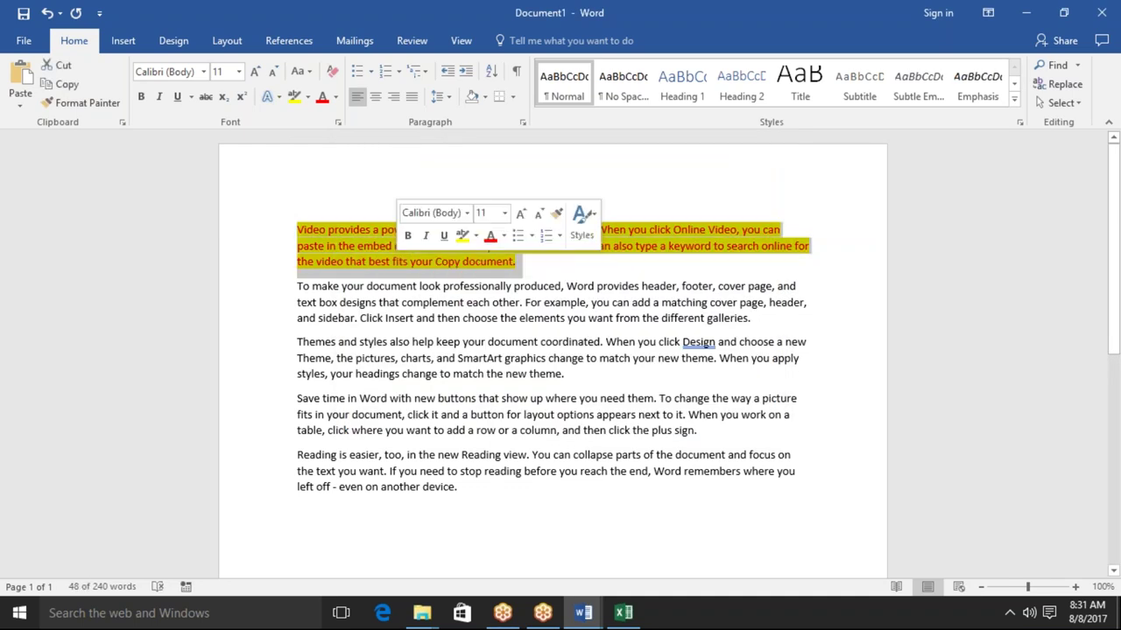
left_click(313, 510)
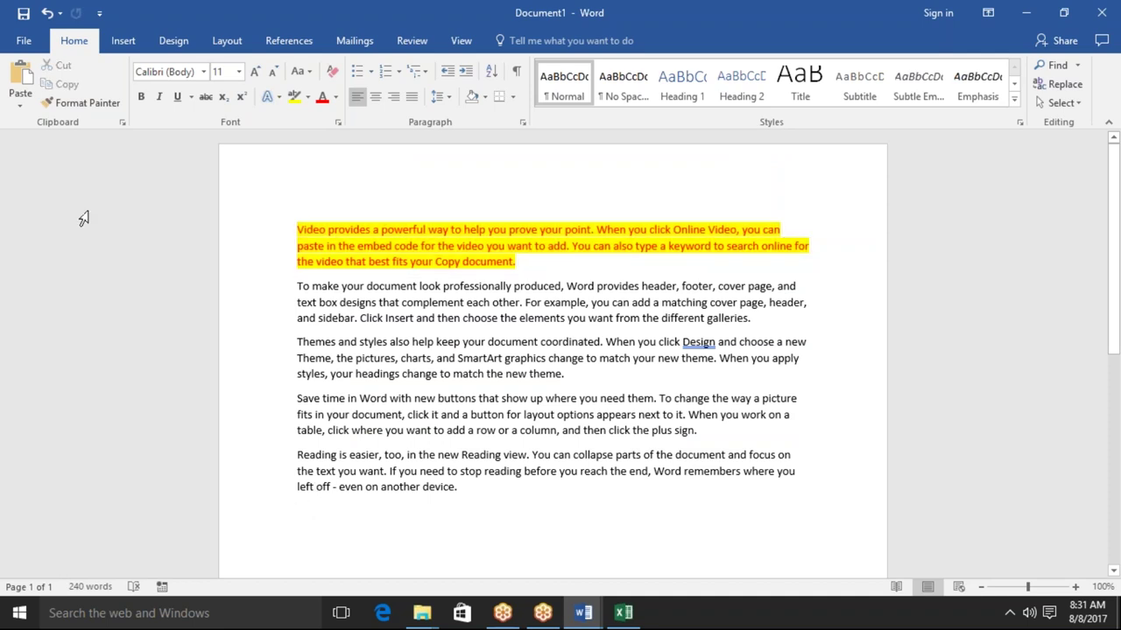
left_click(21, 104)
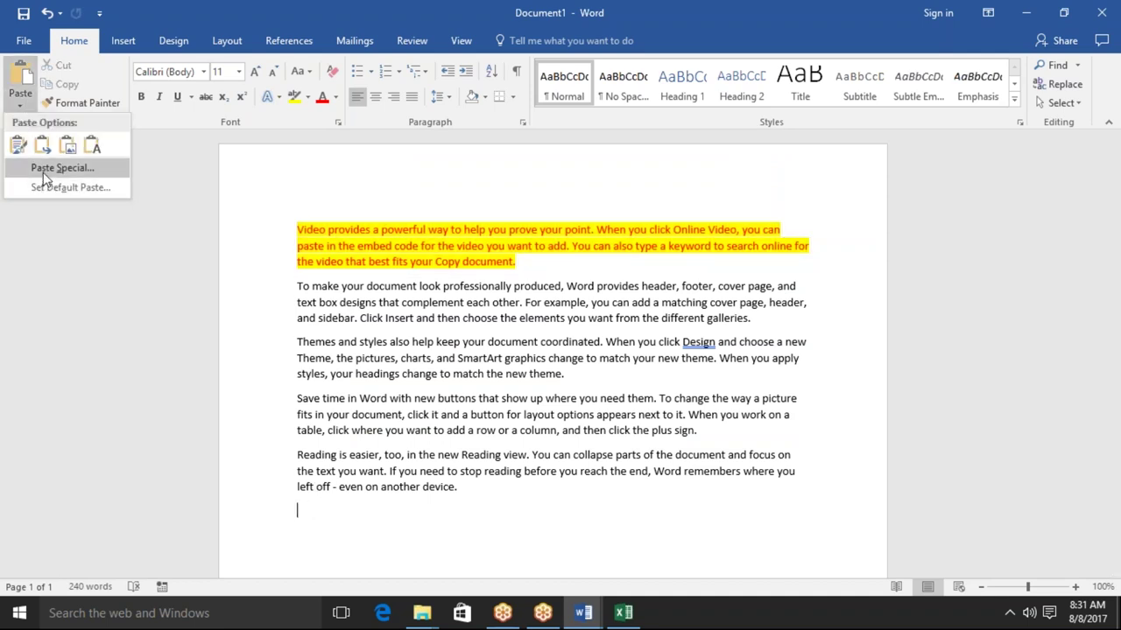
Step: Paste the paragraph at the end as a linked Word Document Object, then delete 'Copy' from the source
left_click(44, 169)
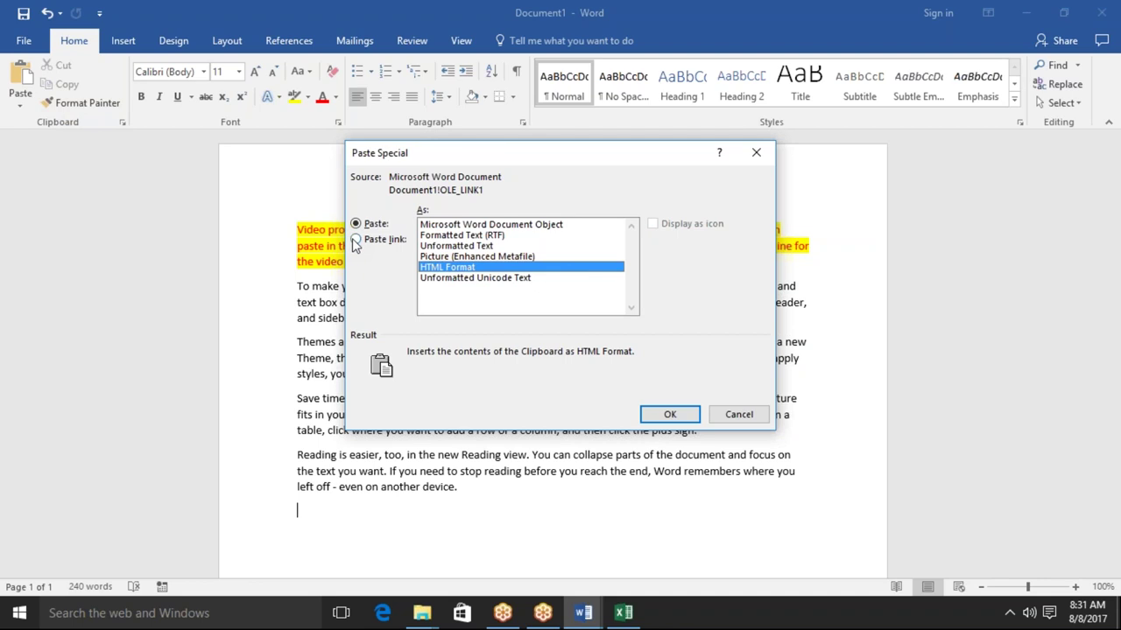
left_click(355, 239)
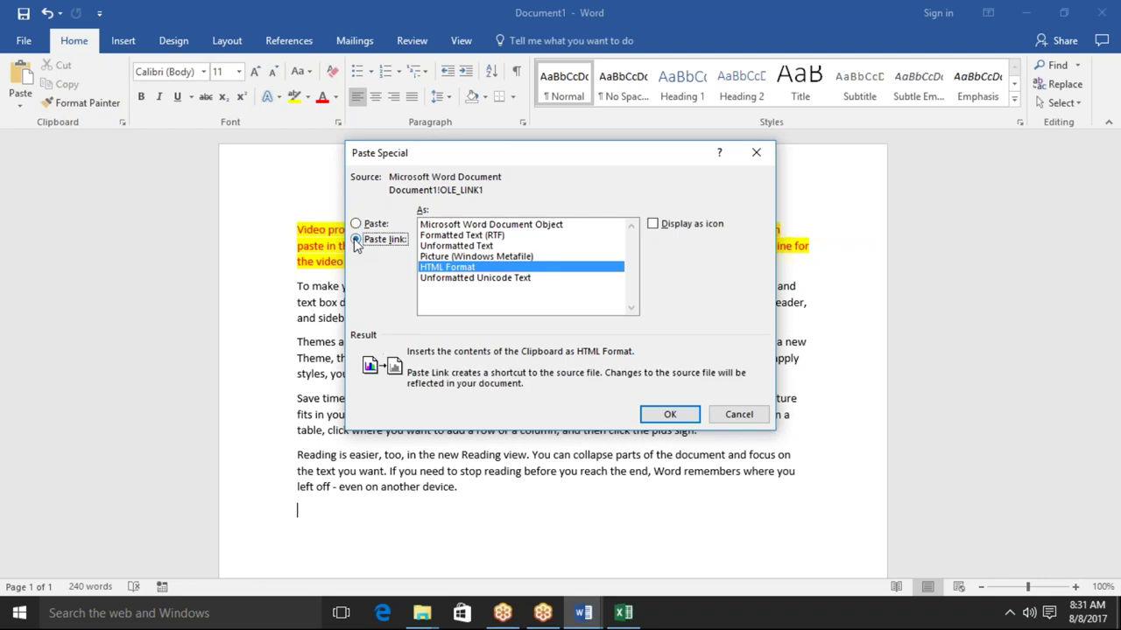
left_click(440, 226)
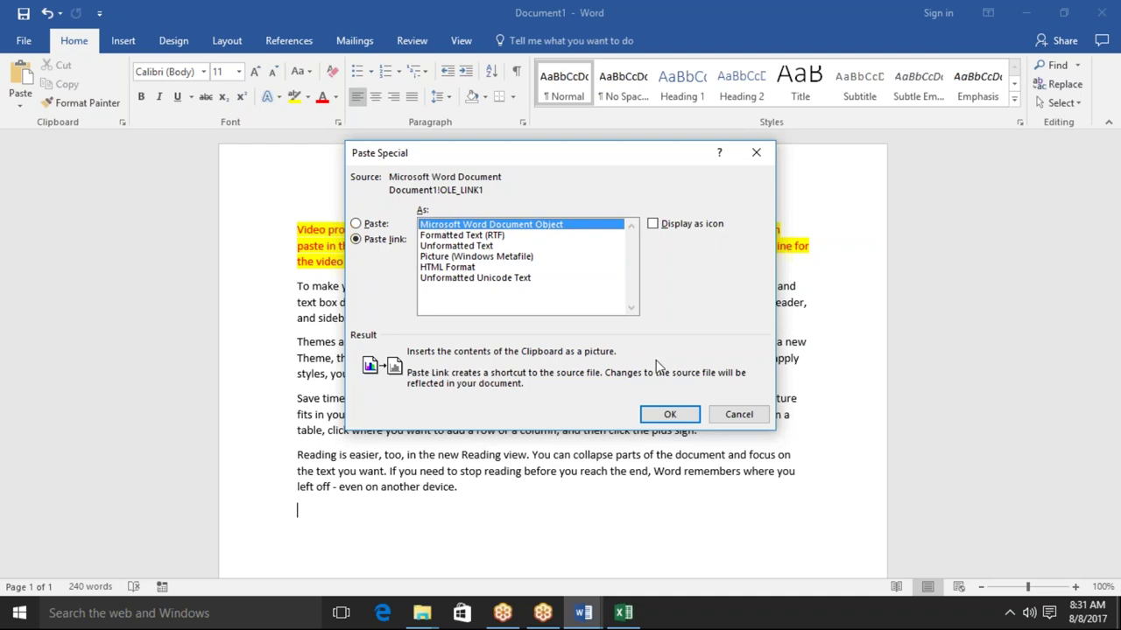
left_click(669, 414)
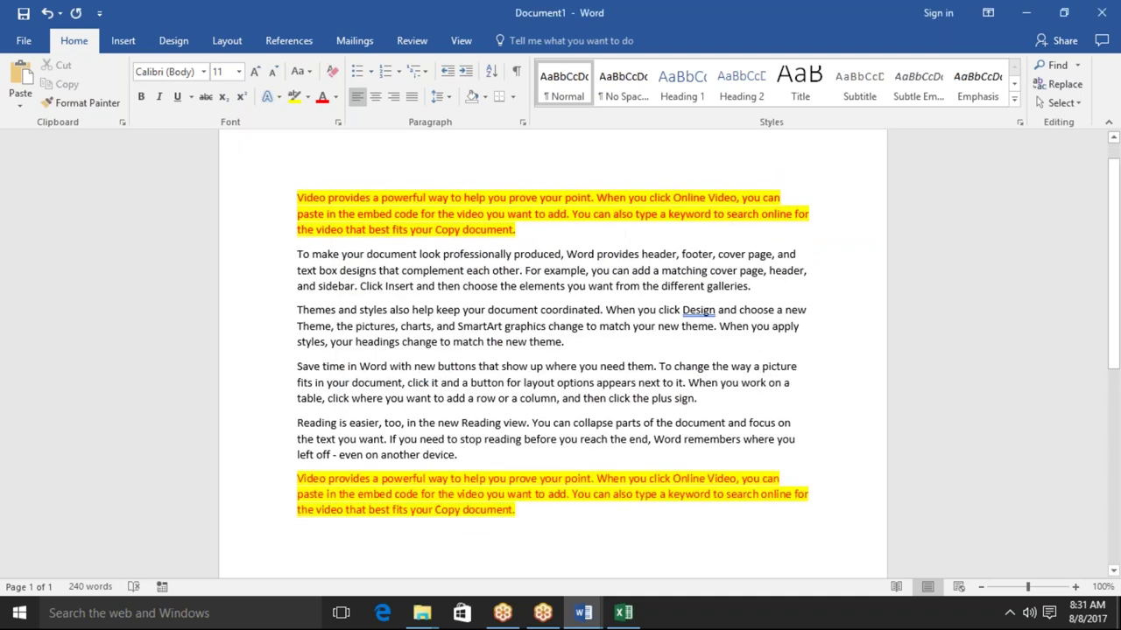
left_click(460, 232)
key("BackSpace")
key("BackSpace")
key("BackSpace")
key("BackSpace")
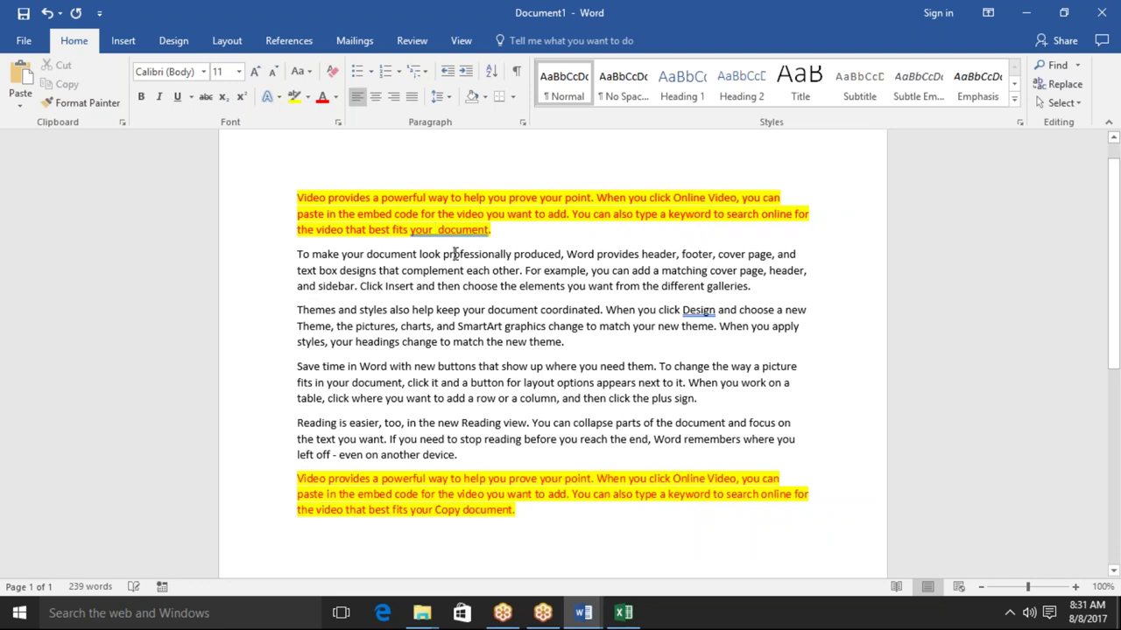
Step: Refresh the link with F9 so the bottom copy also reads 'best fits your document.'
key("F9")
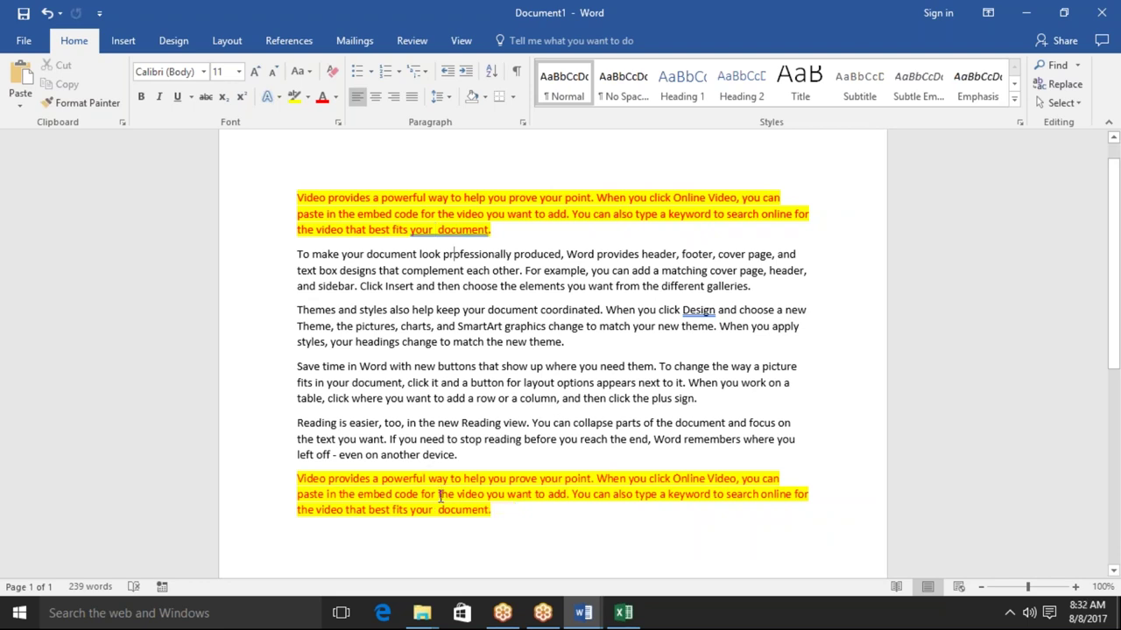
left_click(441, 518)
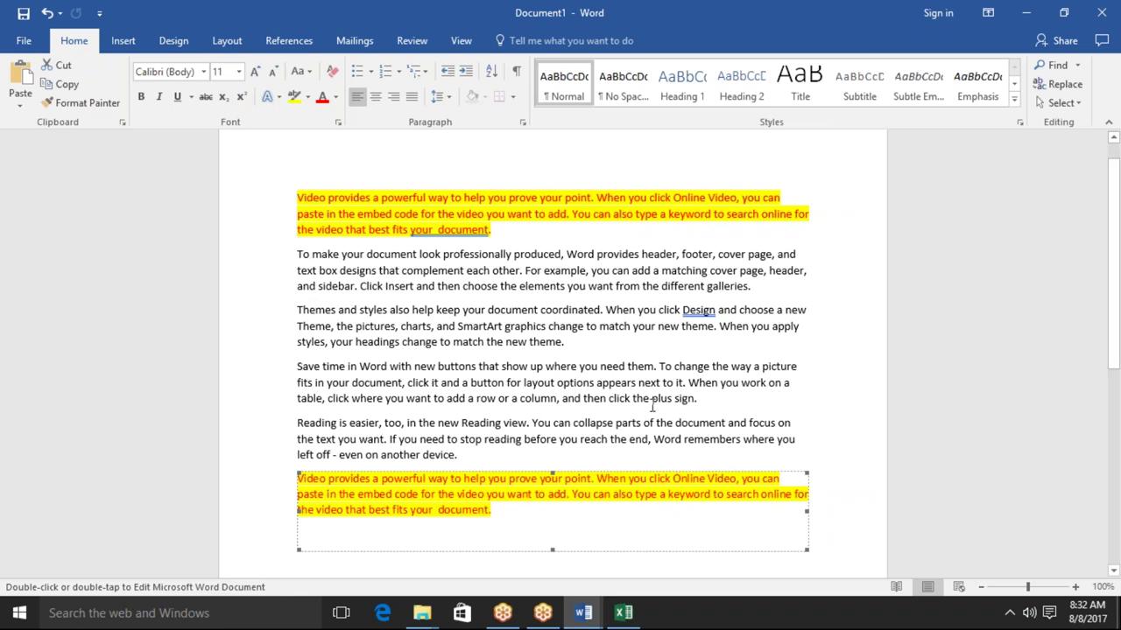
left_click(663, 382)
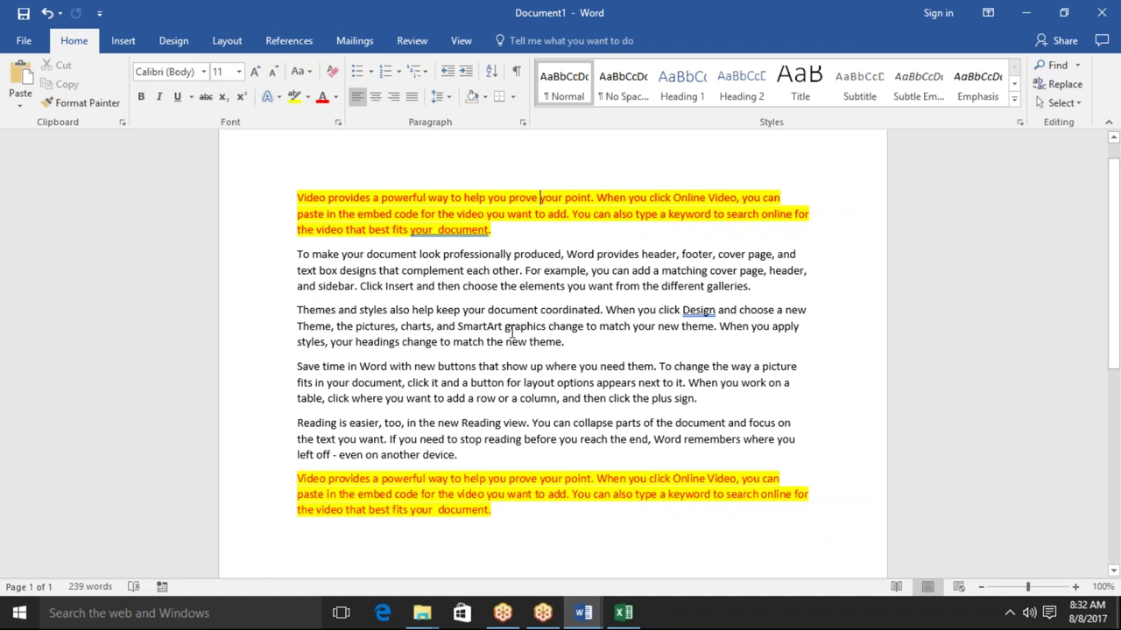
left_click(508, 488)
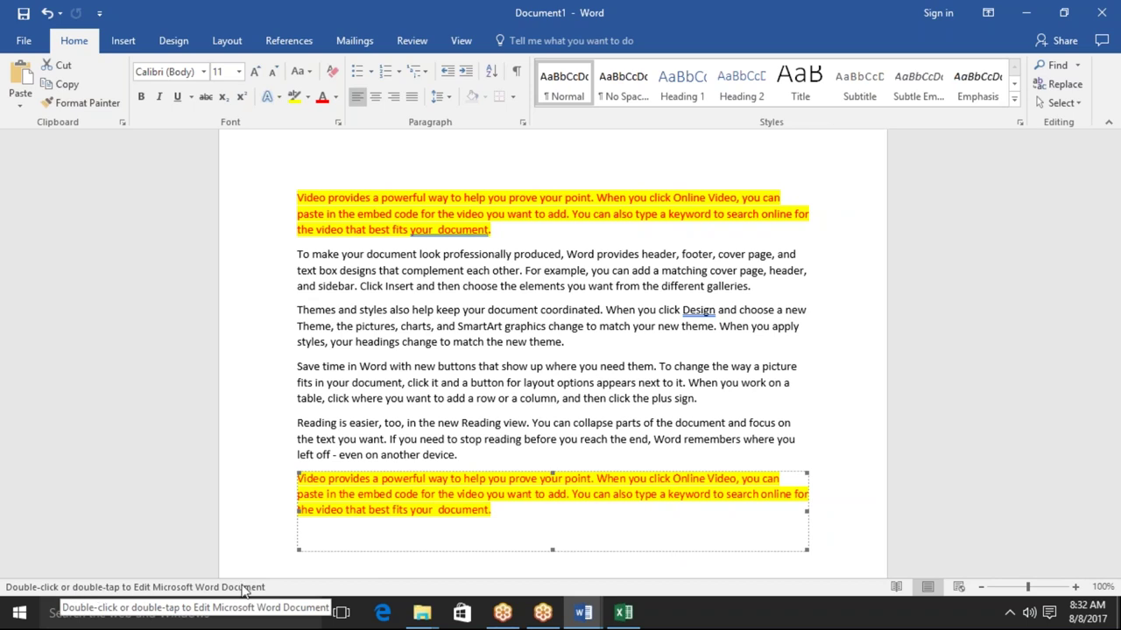
key("ctrl+z")
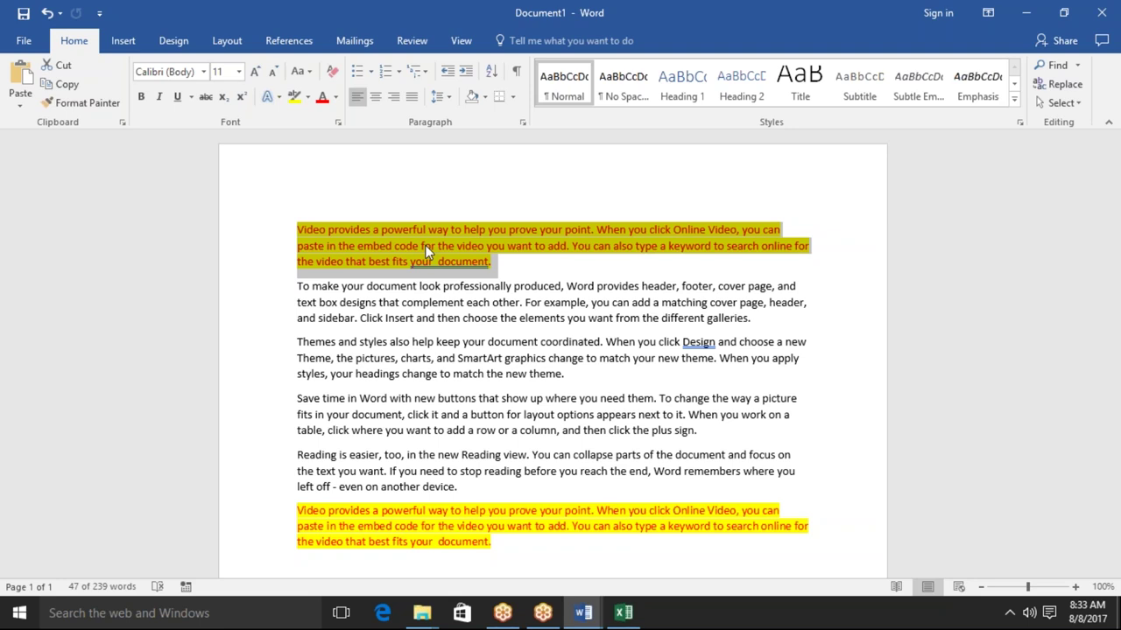
left_click(427, 251)
left_click(421, 286)
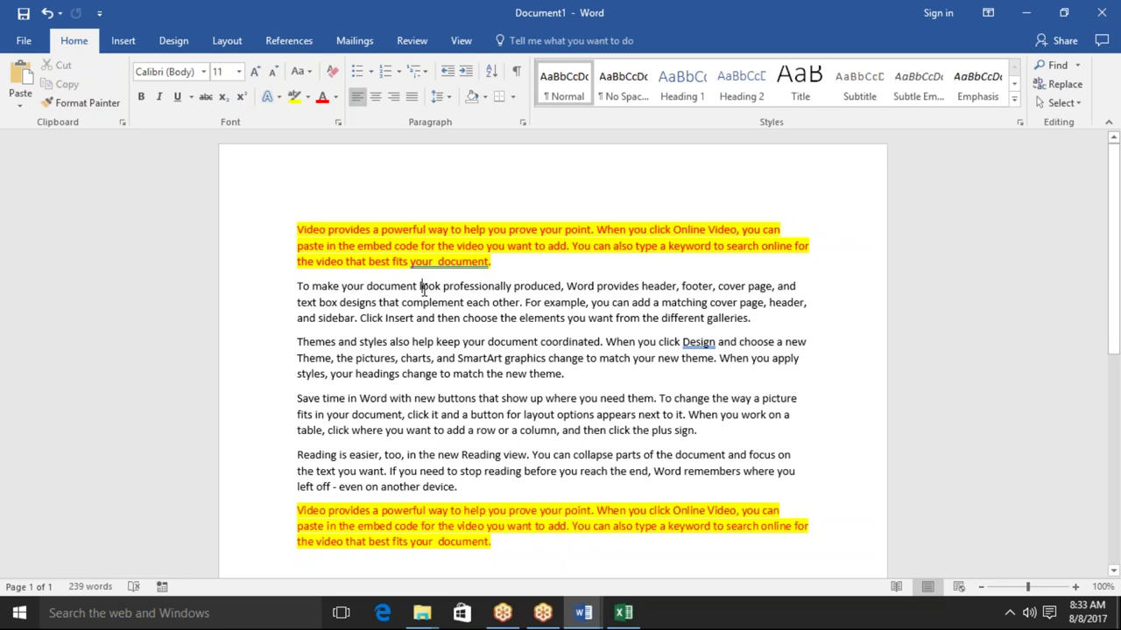
triple_click(424, 290)
left_click(425, 341)
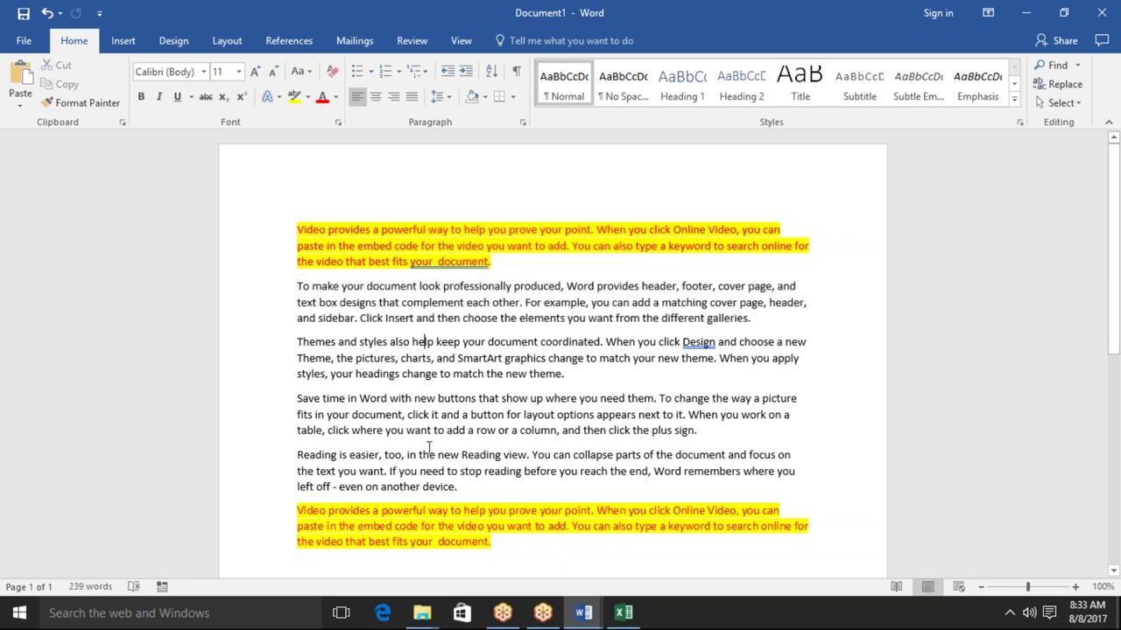
left_click(434, 511)
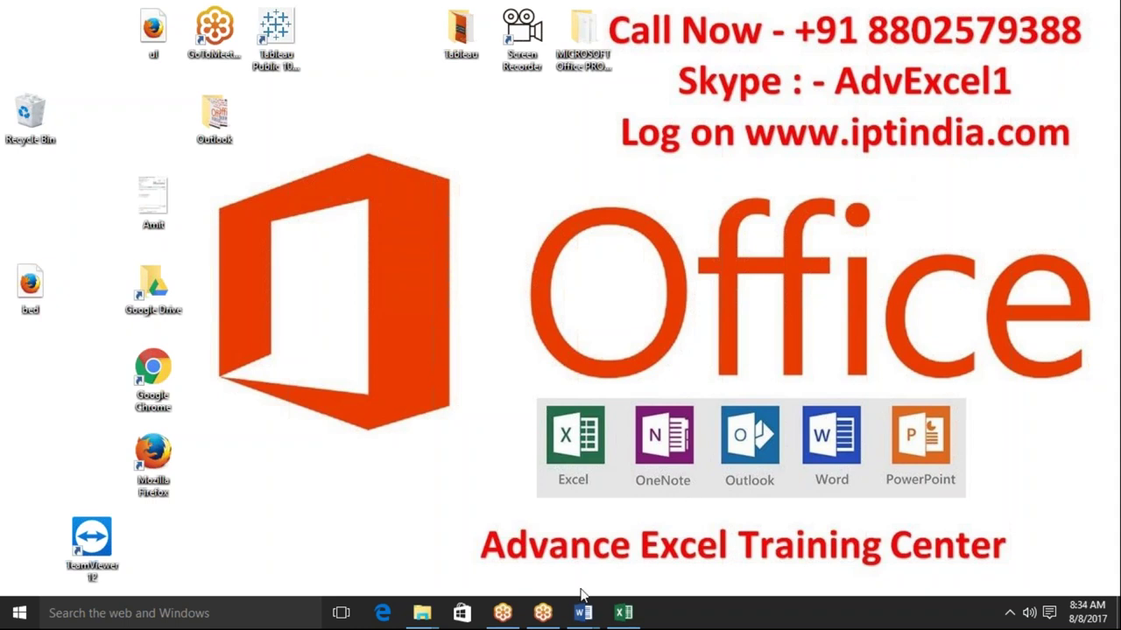
mouse_move(603, 620)
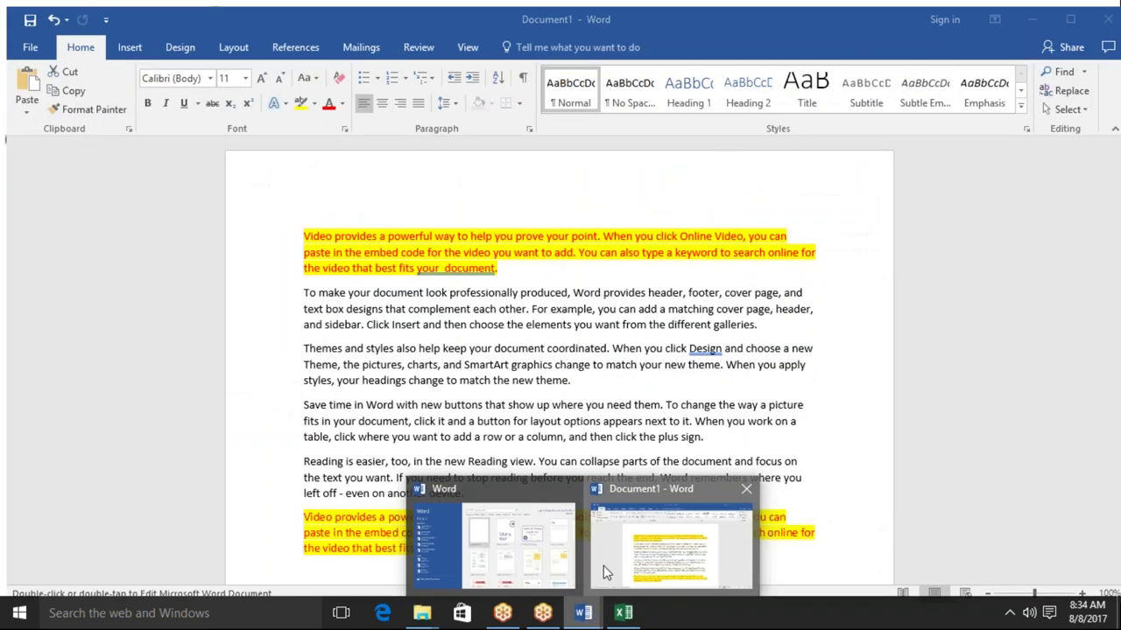
left_click(604, 564)
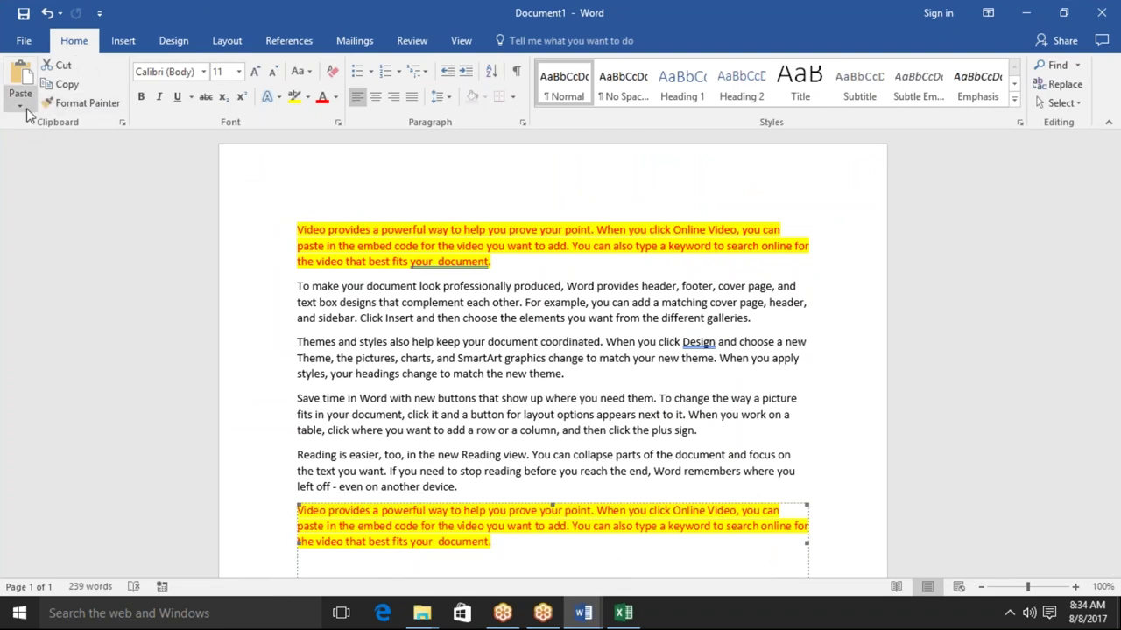
left_click(20, 98)
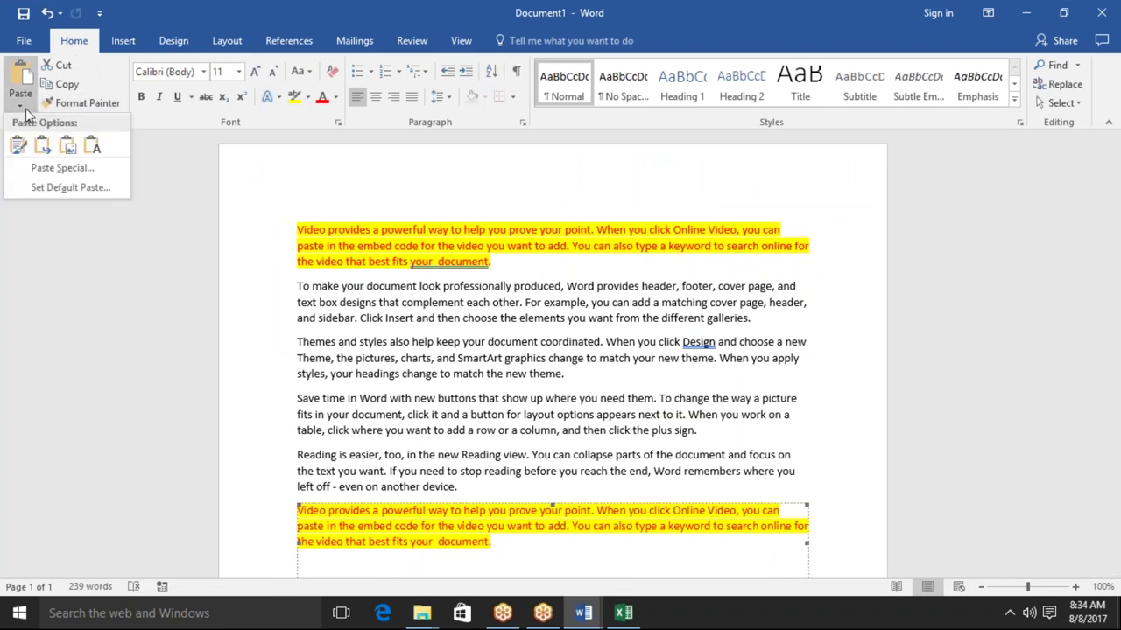
left_click(50, 187)
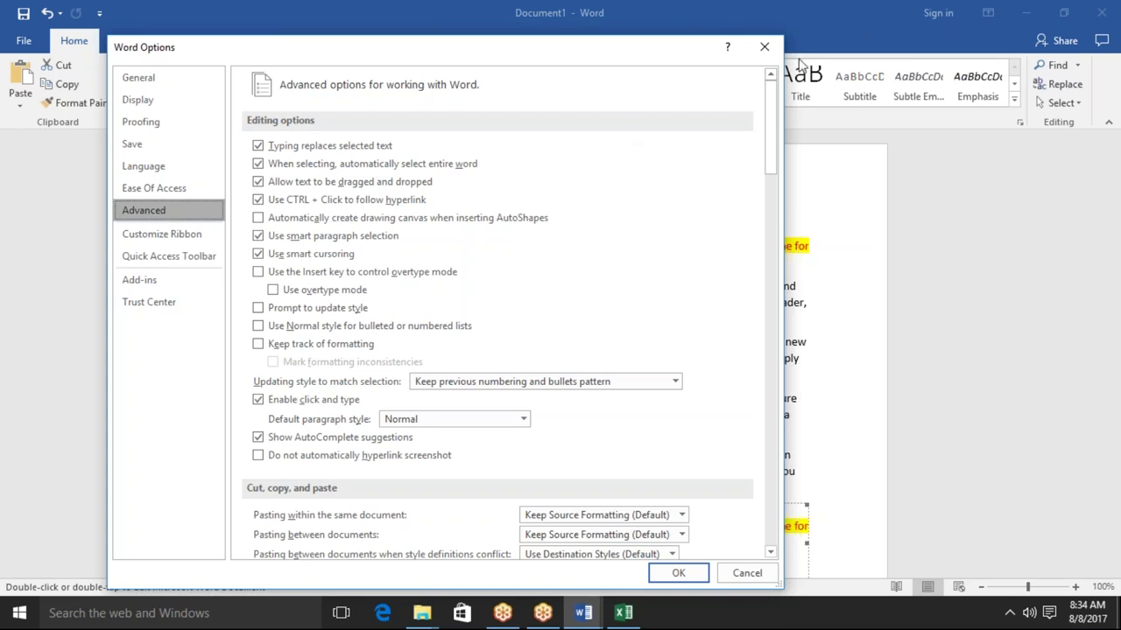
left_click(751, 54)
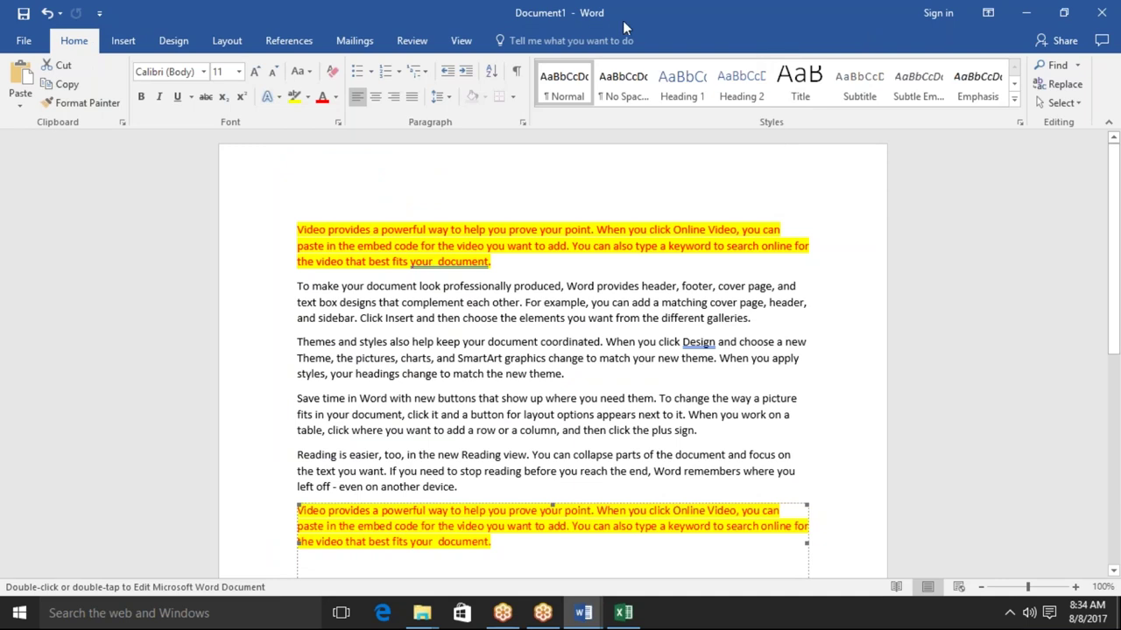
left_click(490, 265)
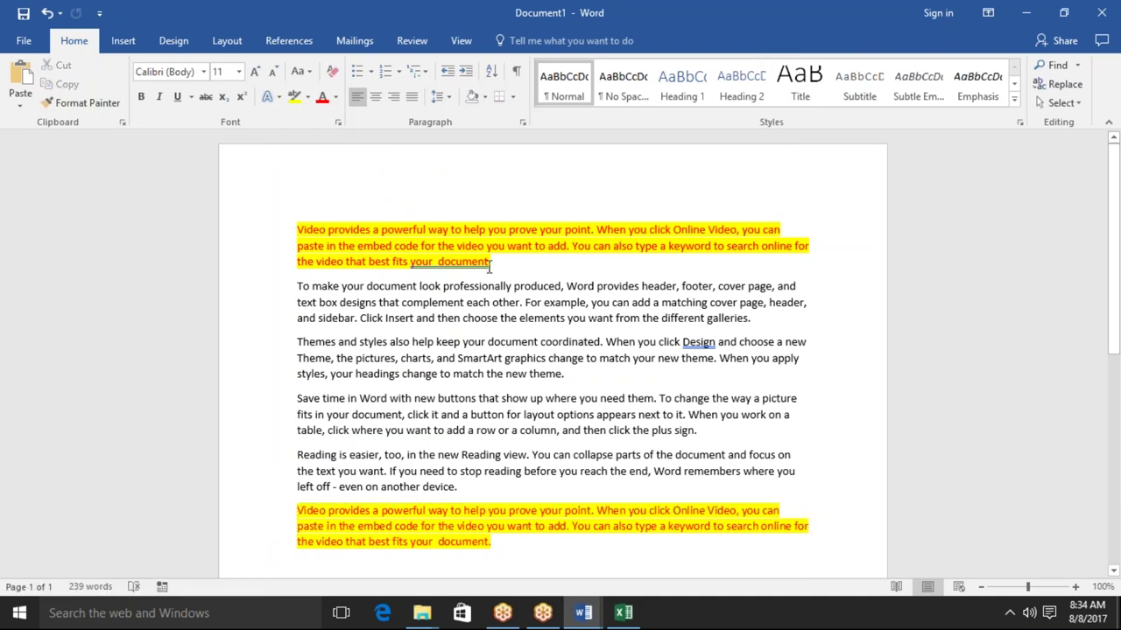
Step: Copy the yellow highlight and red text from 'Video' onto the Themes and styles paragraph with Format Painter
left_click_drag(490, 266, 320, 245)
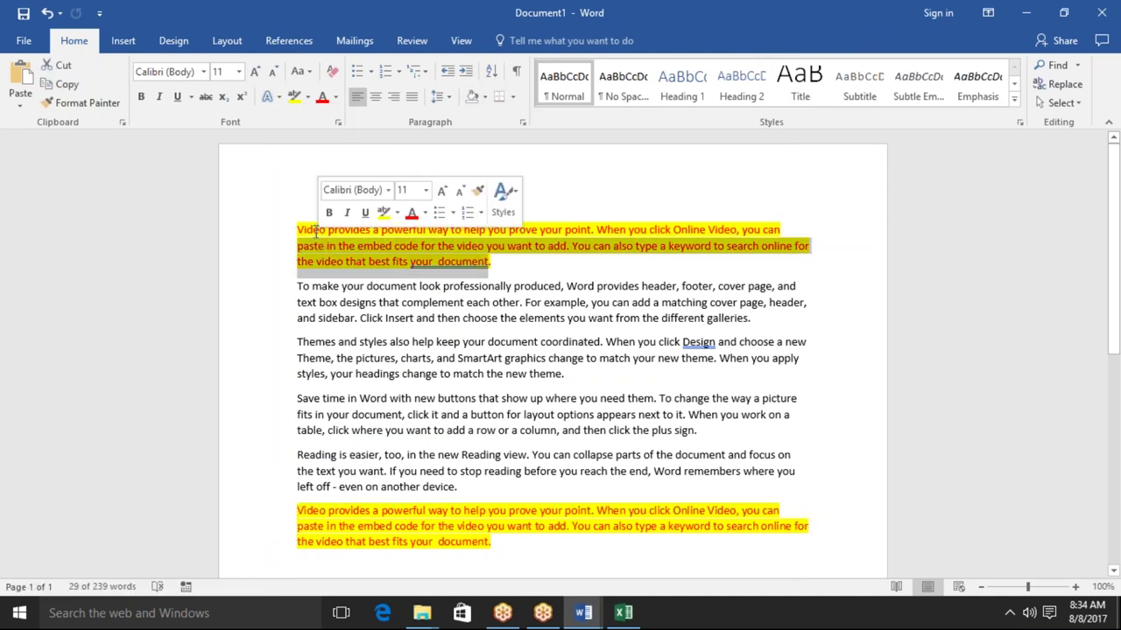
double_click(311, 231)
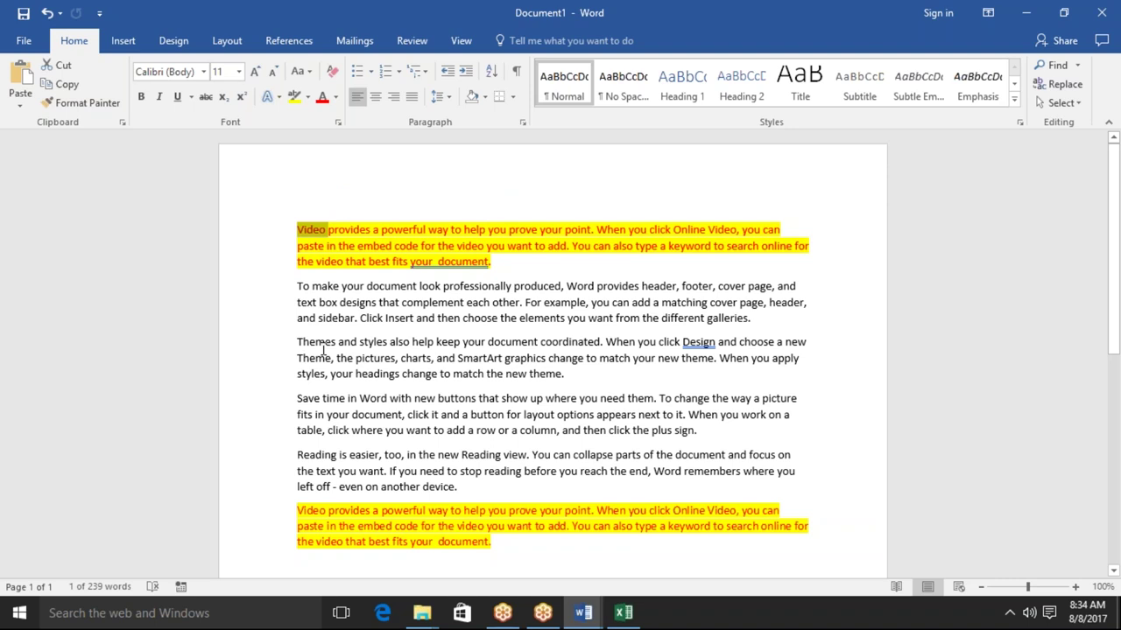
left_click(109, 102)
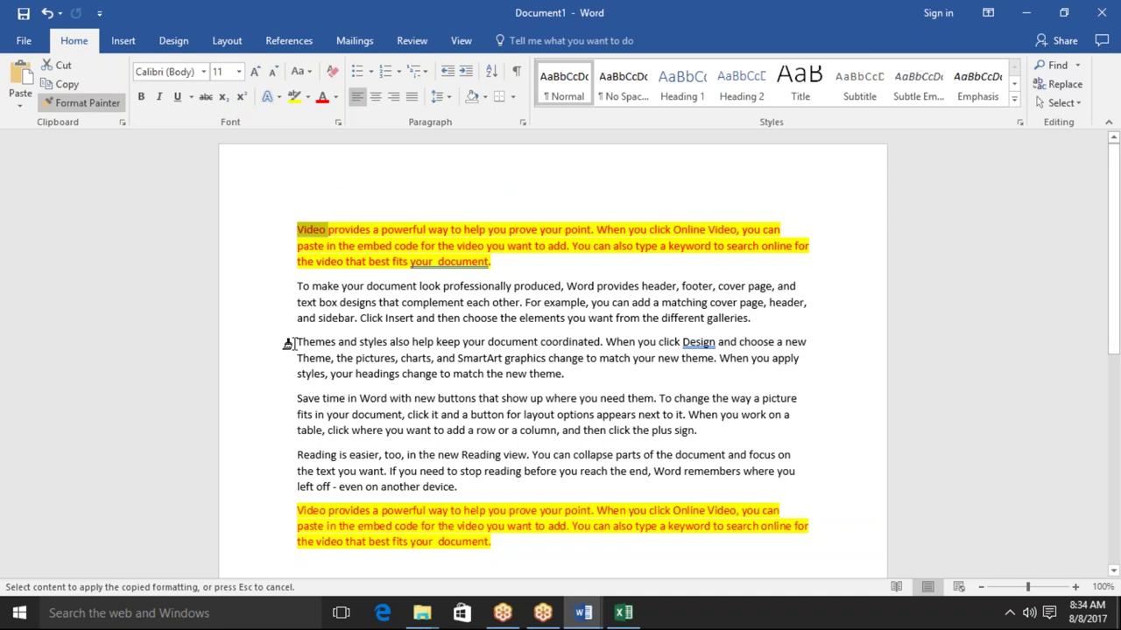
mouse_move(288, 343)
left_mouse_down()
mouse_move(801, 341)
mouse_move(803, 369)
left_mouse_up()
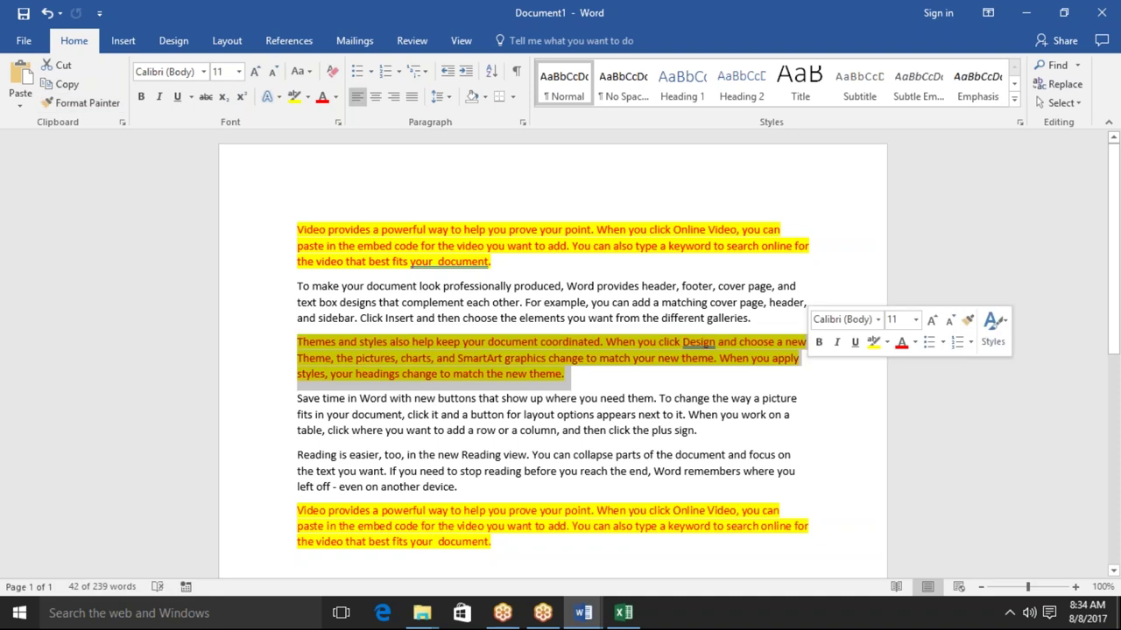
left_click(681, 440)
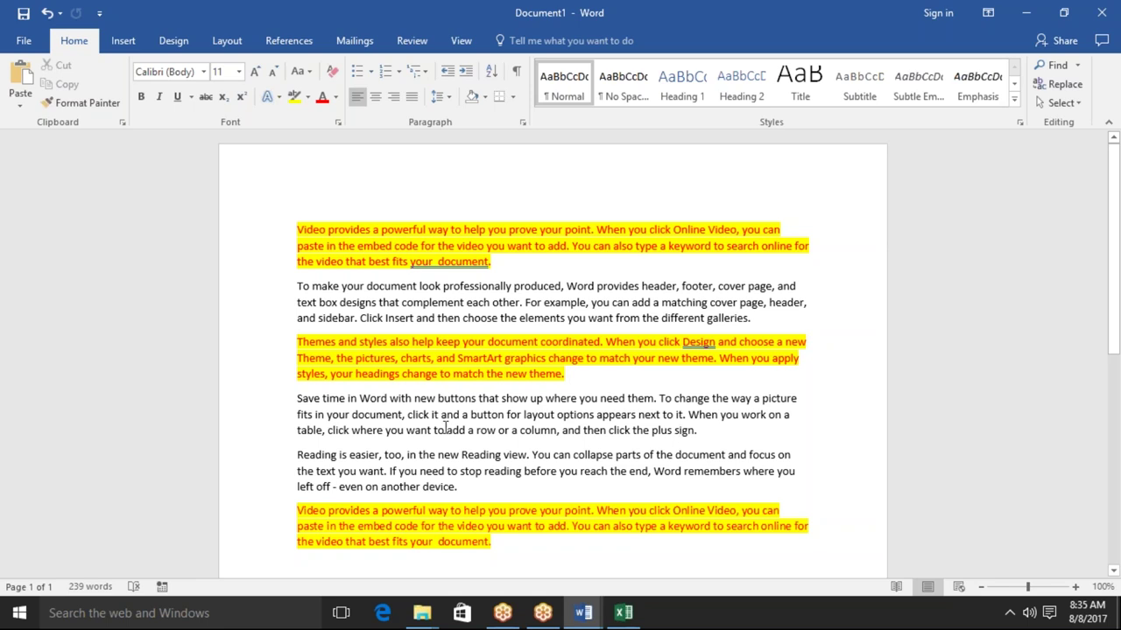
double_click(312, 397)
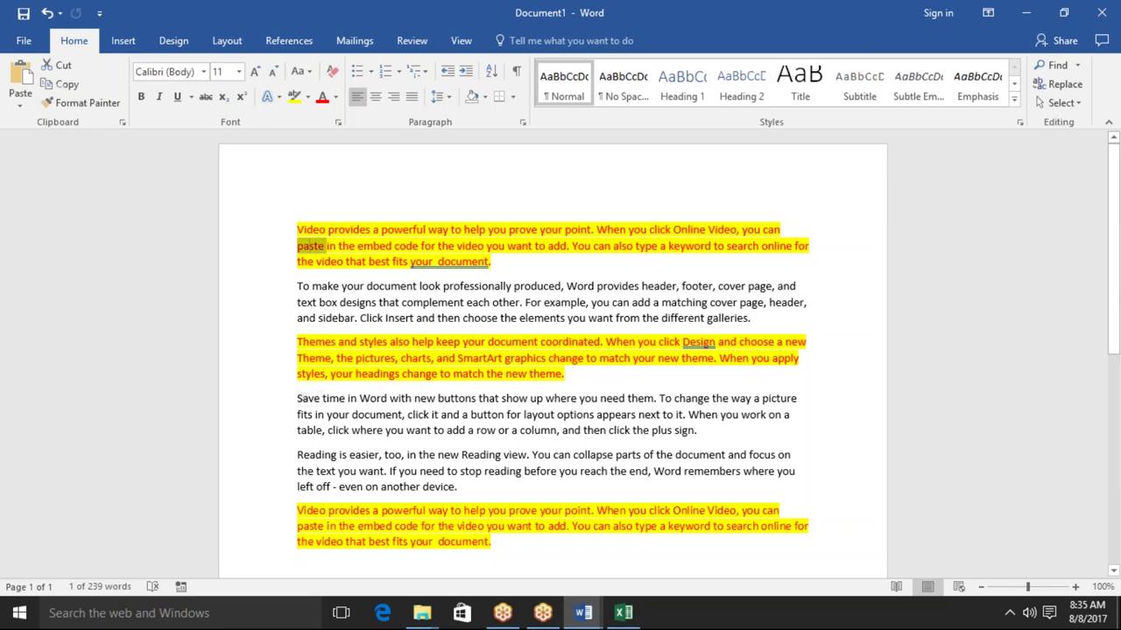
Step: Select all the document text with Ctrl+A and delete it, leaving a blank page
triple_click(312, 245)
left_click(302, 318)
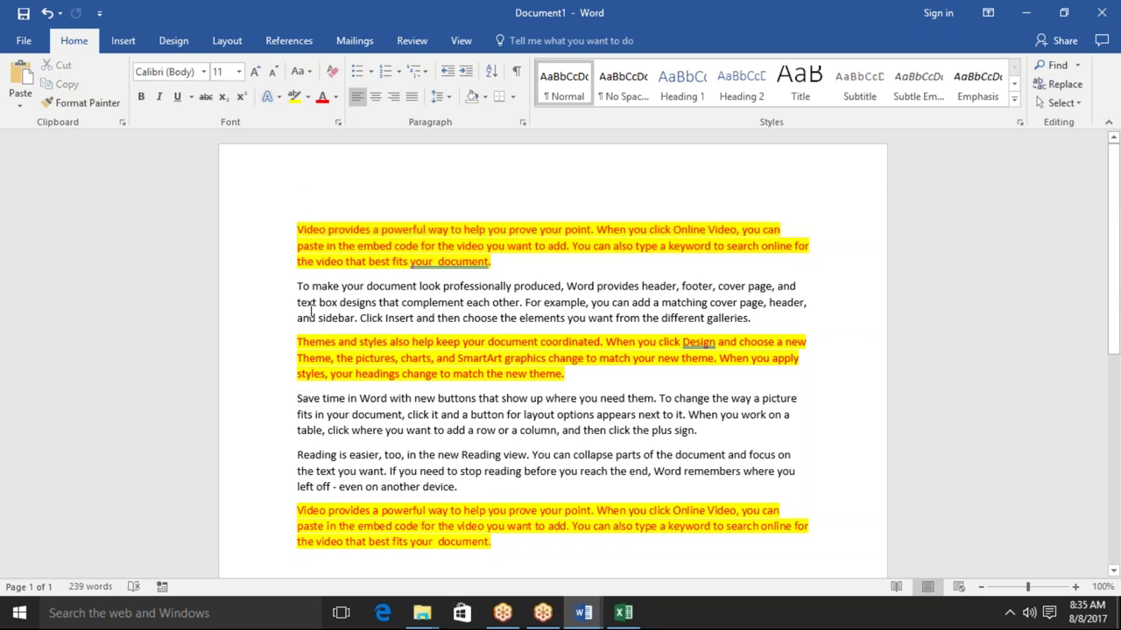
triple_click(312, 313)
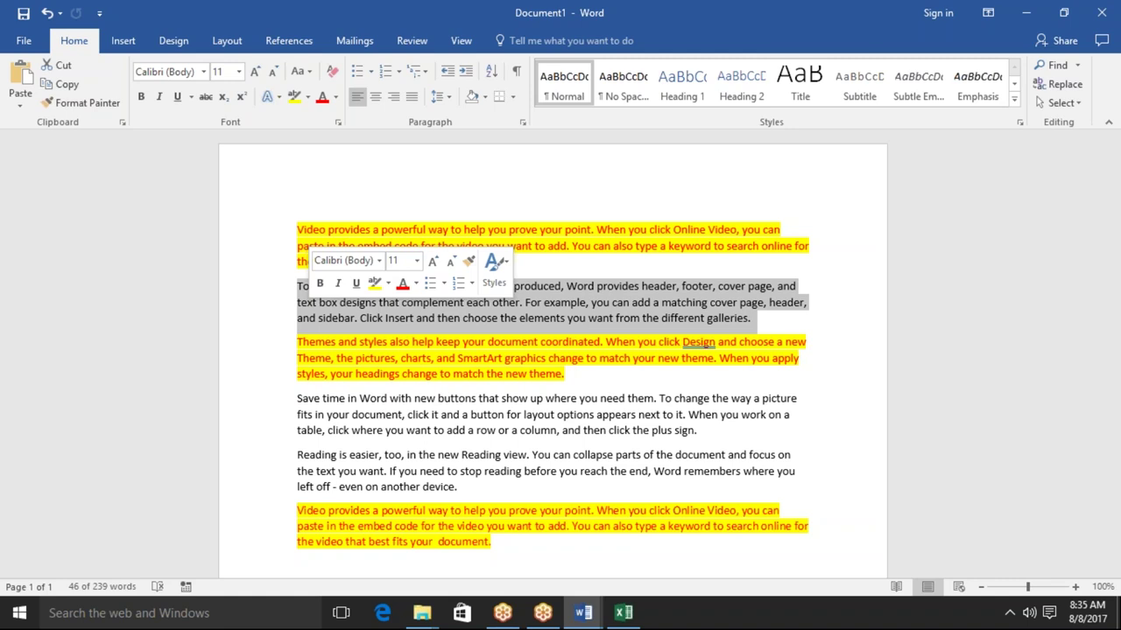
double_click(317, 341)
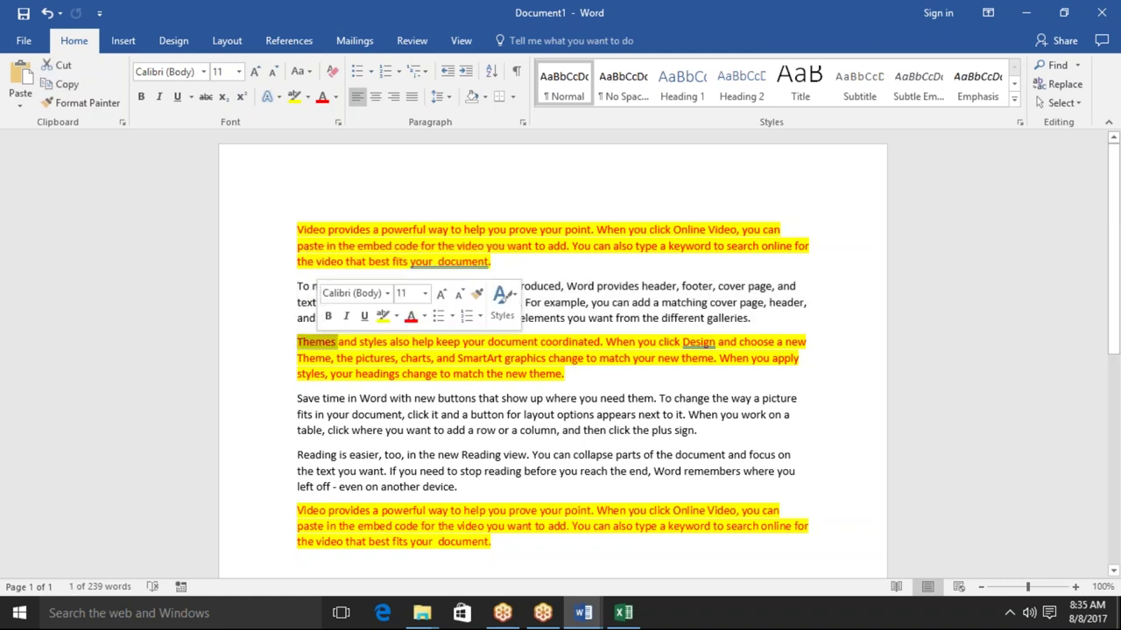
left_click(369, 415)
key("ctrl+a")
key("Delete")
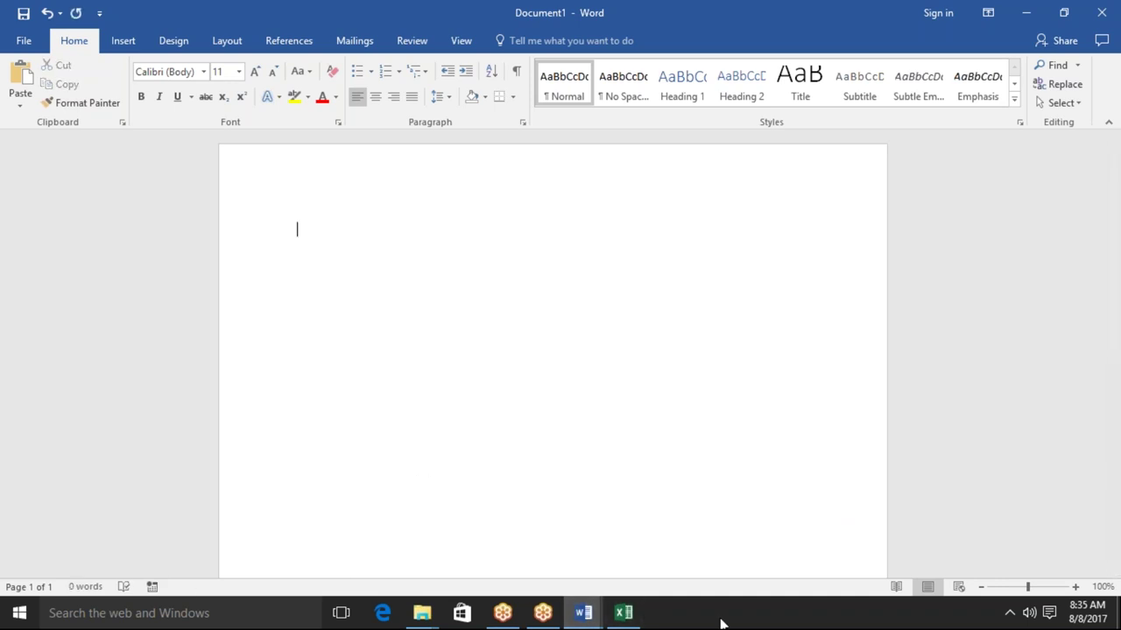
Step: Clear all Office Clipboard items, then minimize every window to show the desktop
left_click(123, 123)
left_click(105, 181)
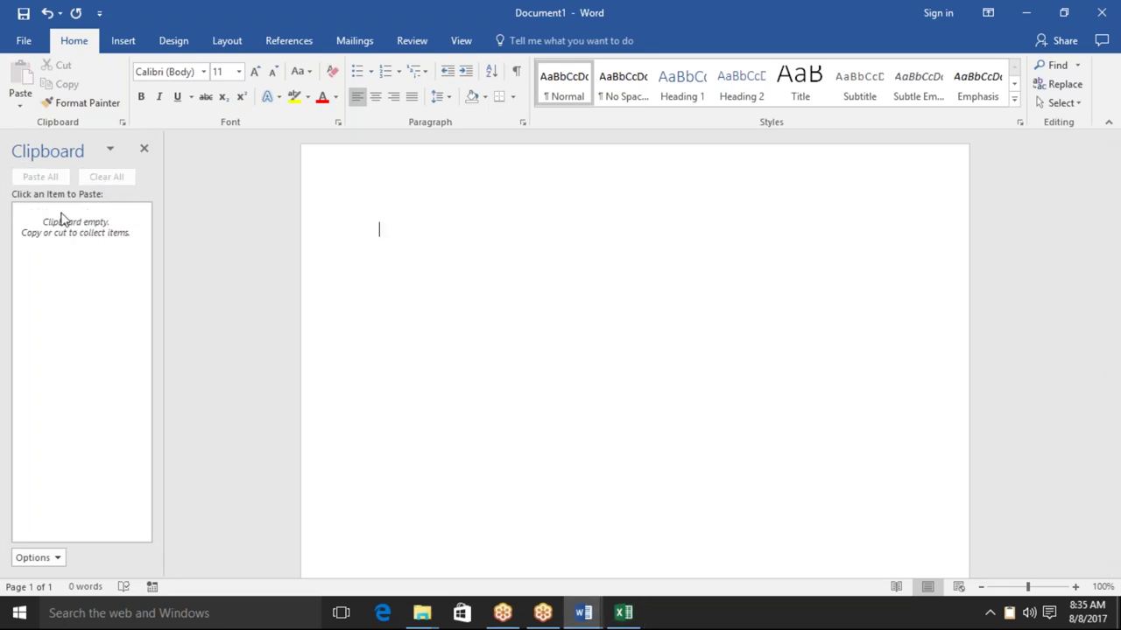
left_click(640, 622)
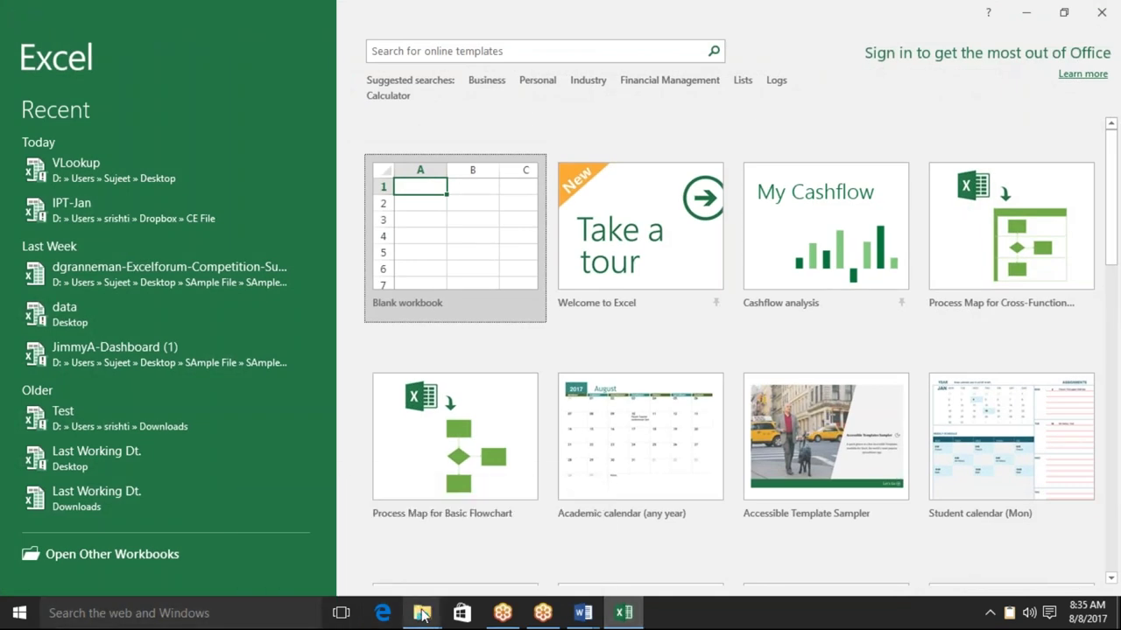
key("super+d")
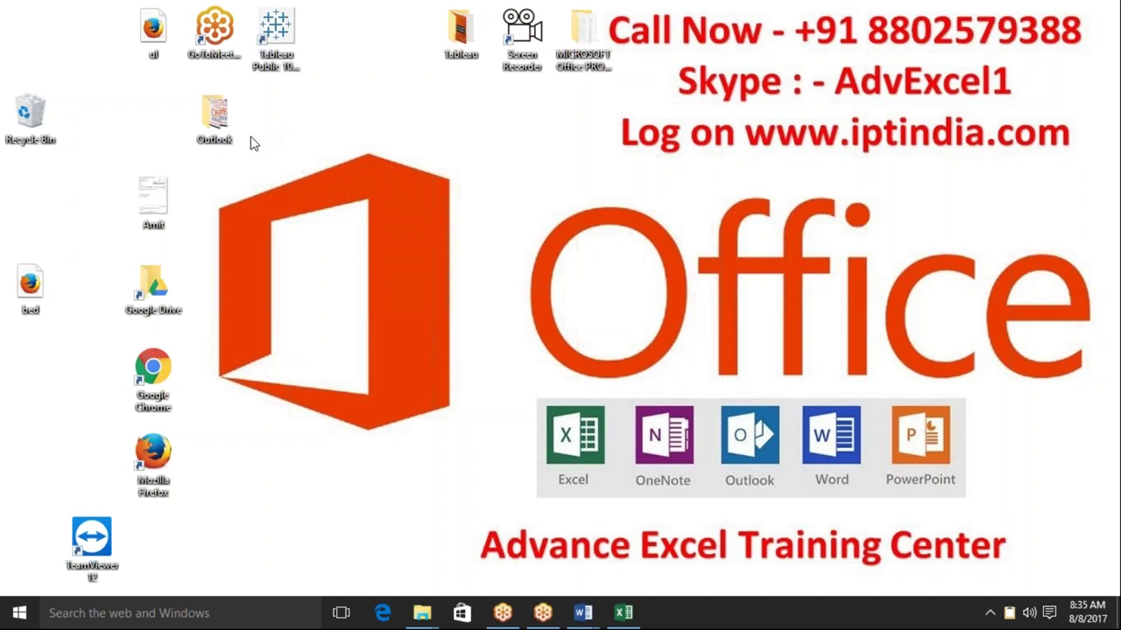
left_click(159, 447)
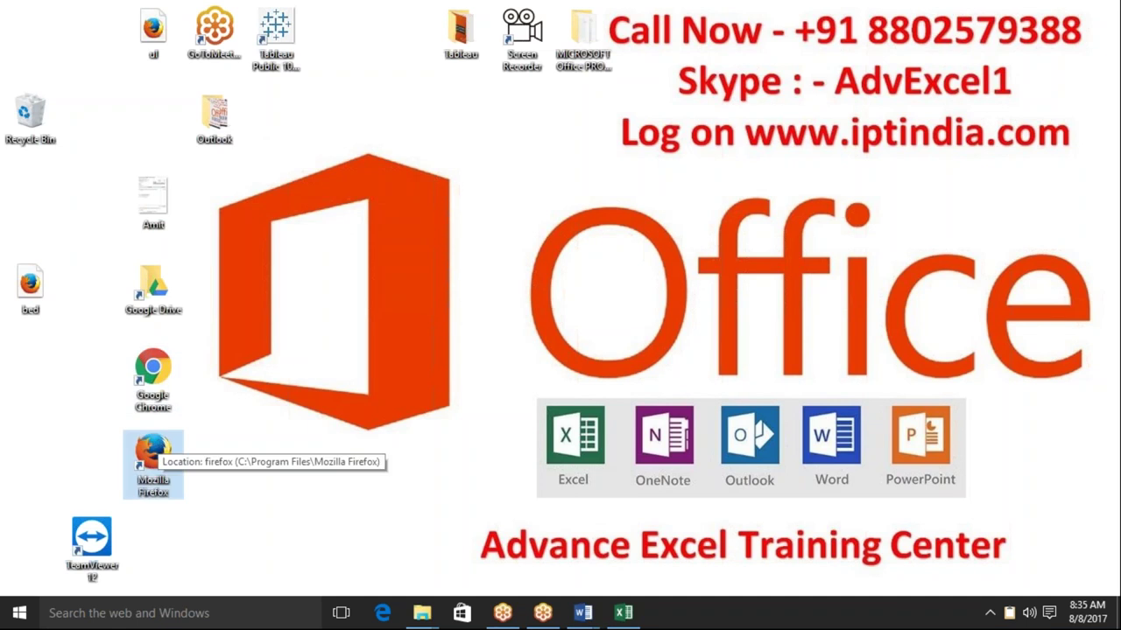
Step: Launch Firefox and load the Google homepage from the address bar
double_click(153, 451)
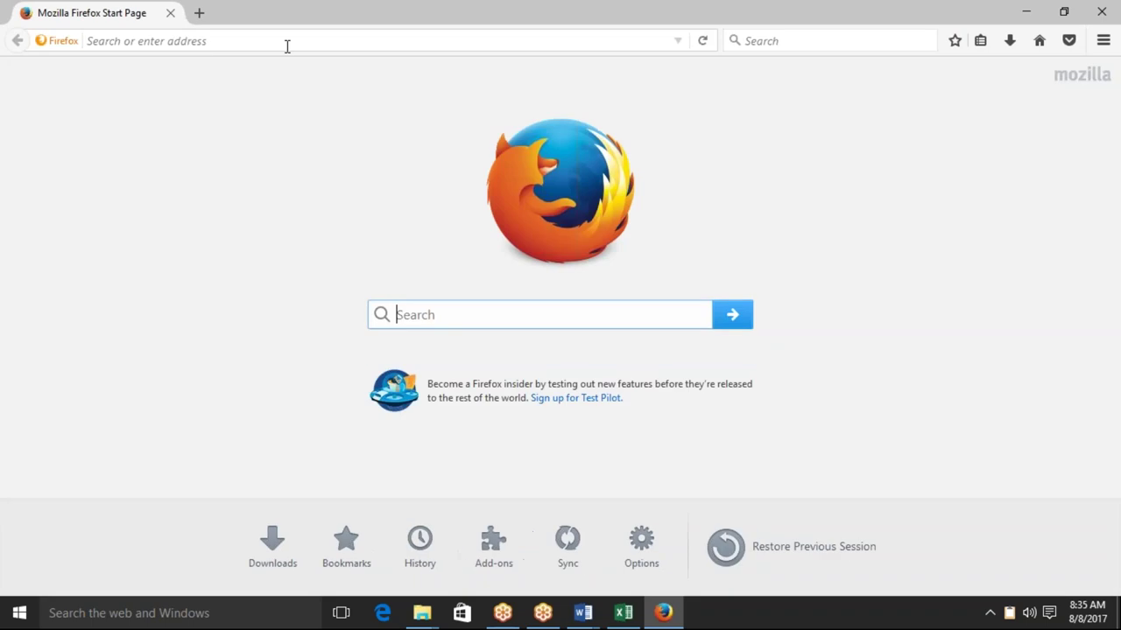
left_click(288, 44)
type("google.co.in/")
key("Return")
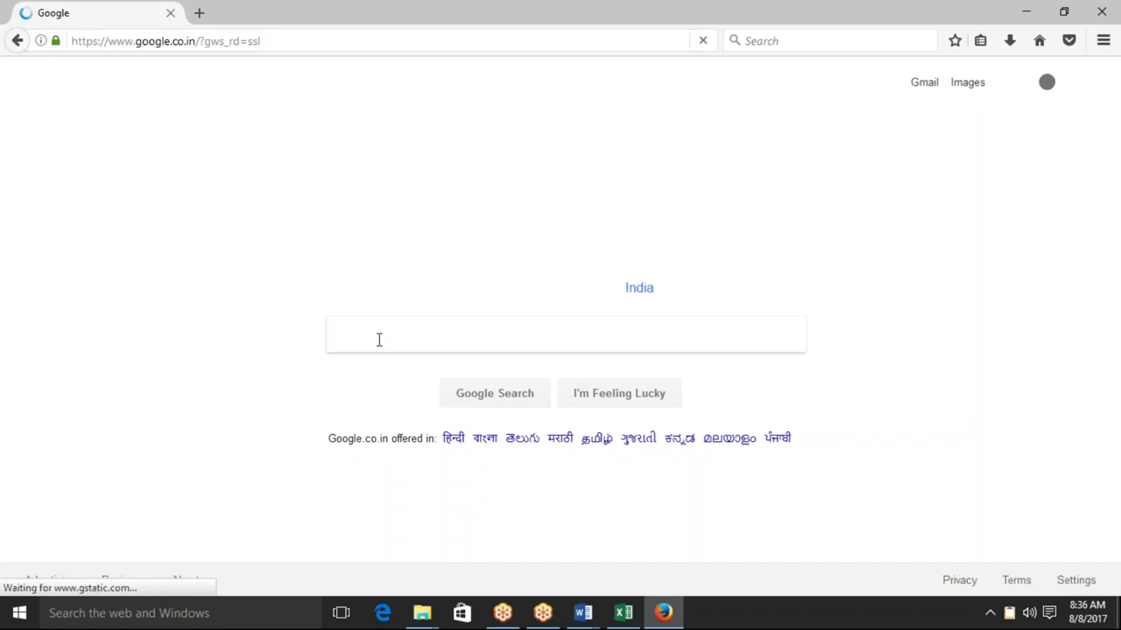
Step: Search Google for 'word releases' using the suggested search
type("W")
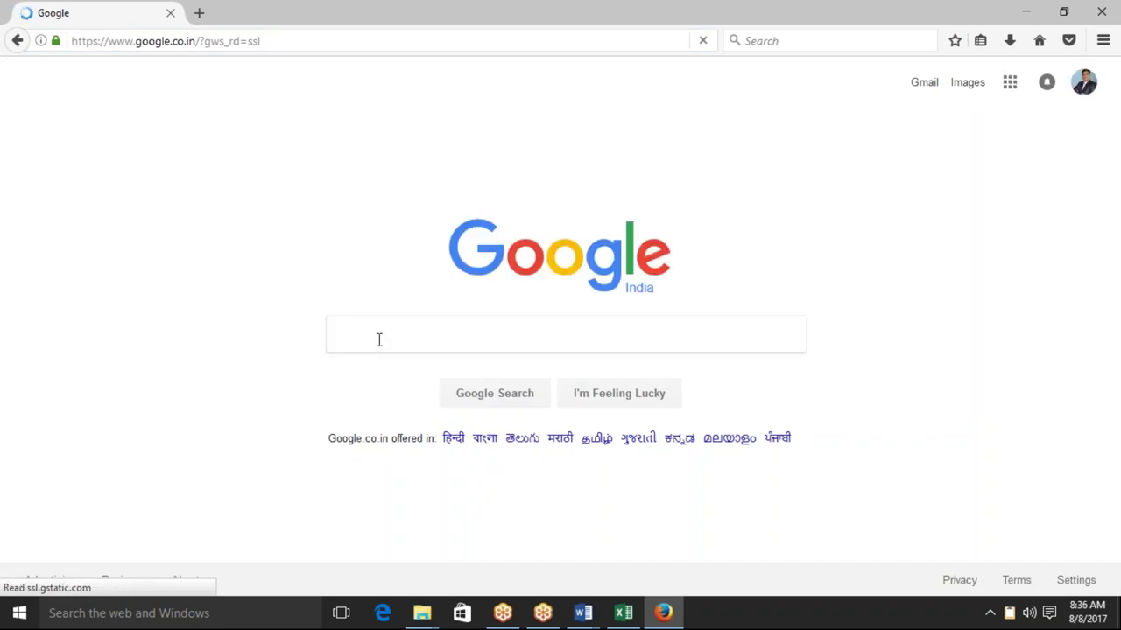
type("ord ")
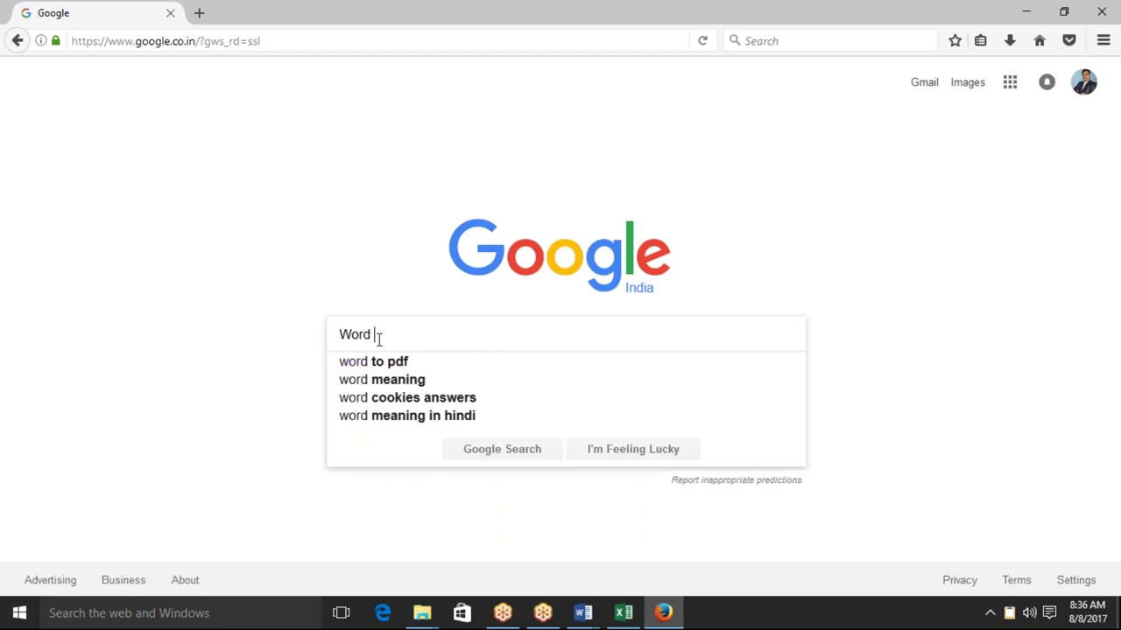
type("re")
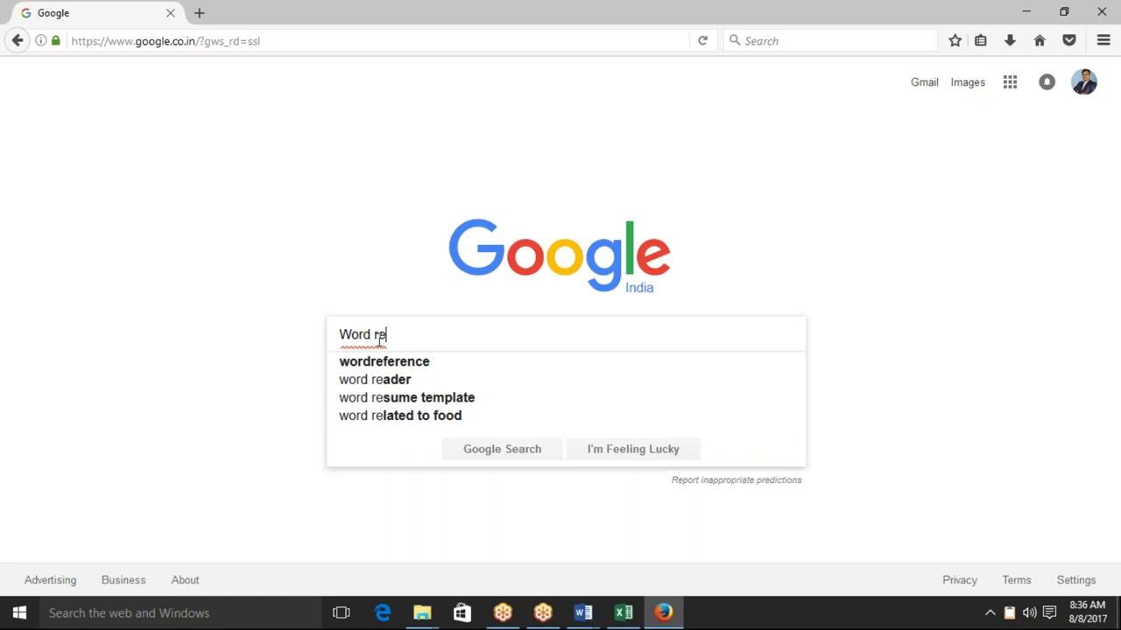
type("lea")
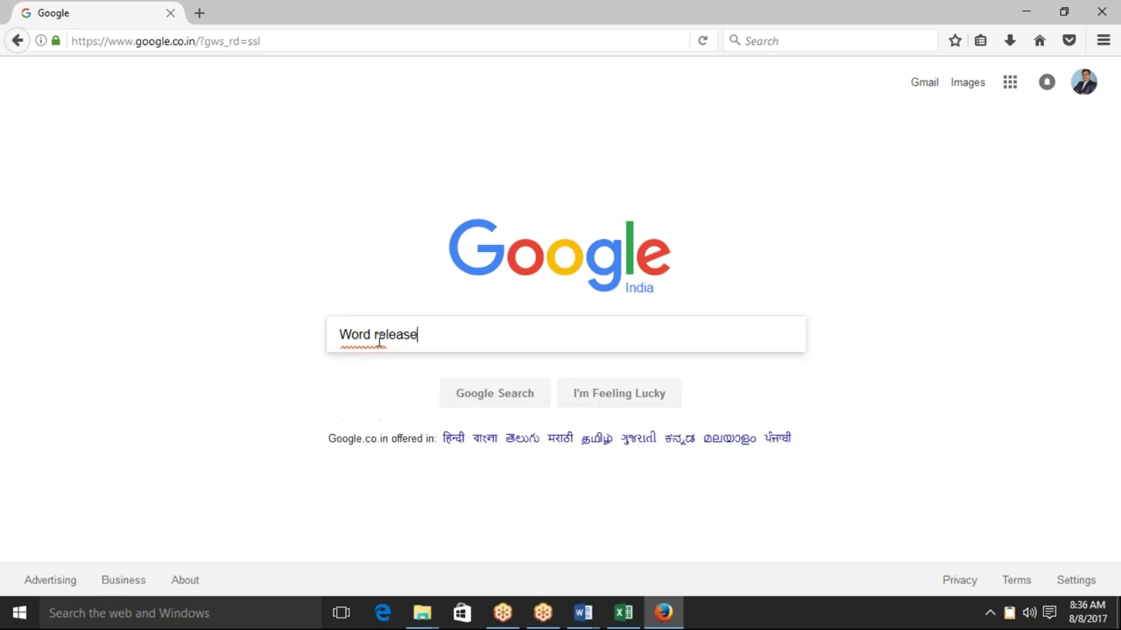
type("se")
key("Down")
key("Return")
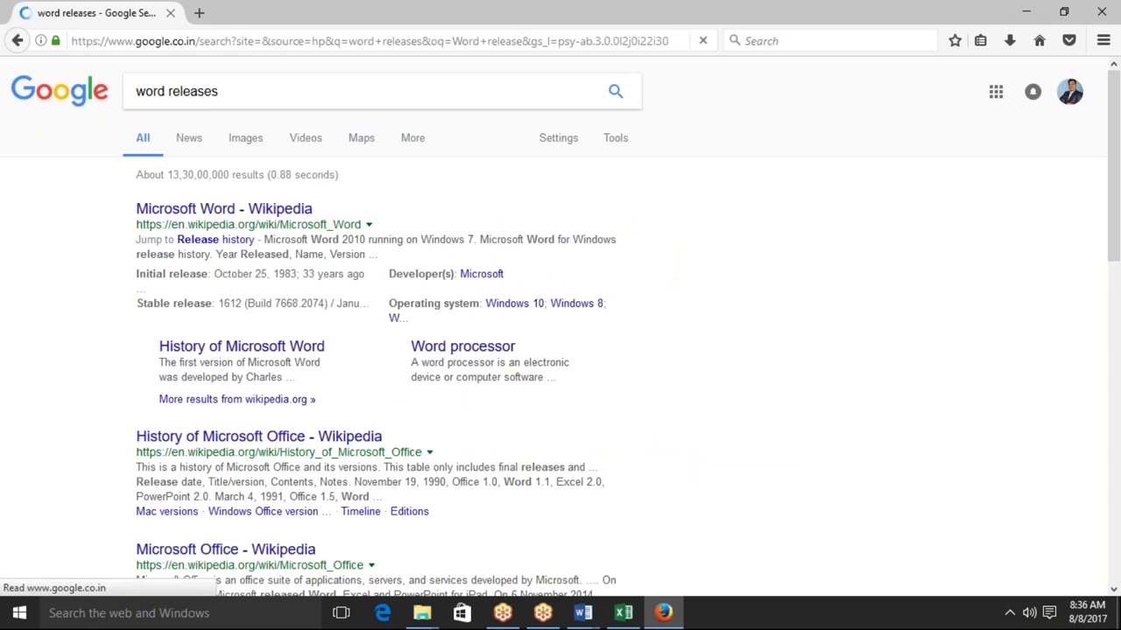
scroll(328, 335, "down", 7)
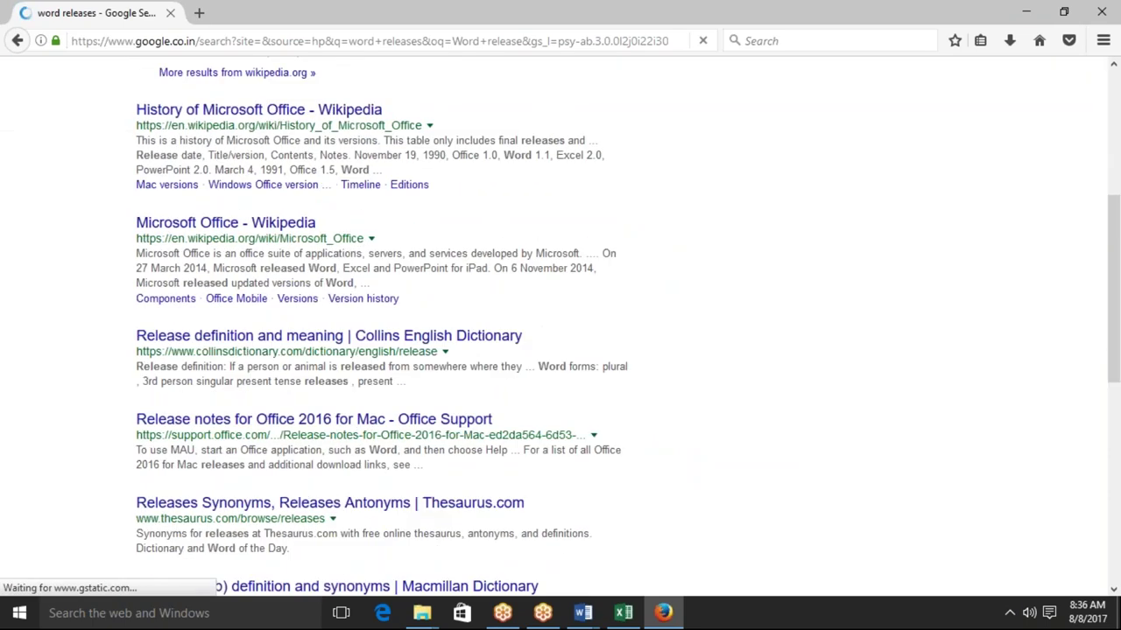
scroll(328, 335, "up", 7)
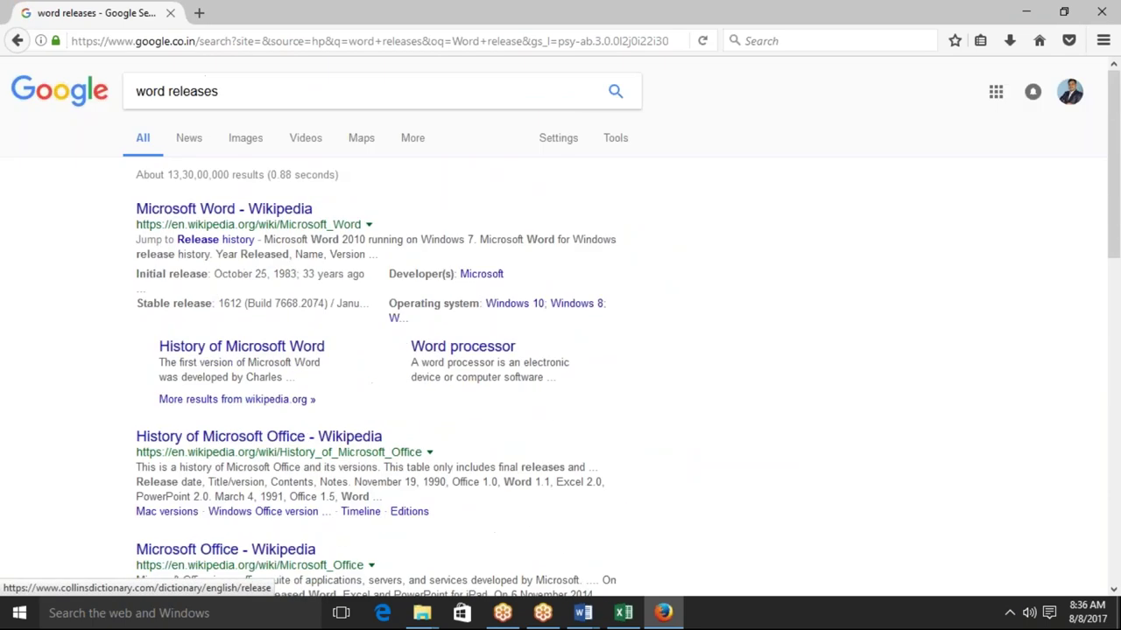
Step: Close Word's Office Clipboard pane and return to the Google results
key("alt+Tab")
key("alt+Tab")
key("alt+Tab")
key("alt+Tab")
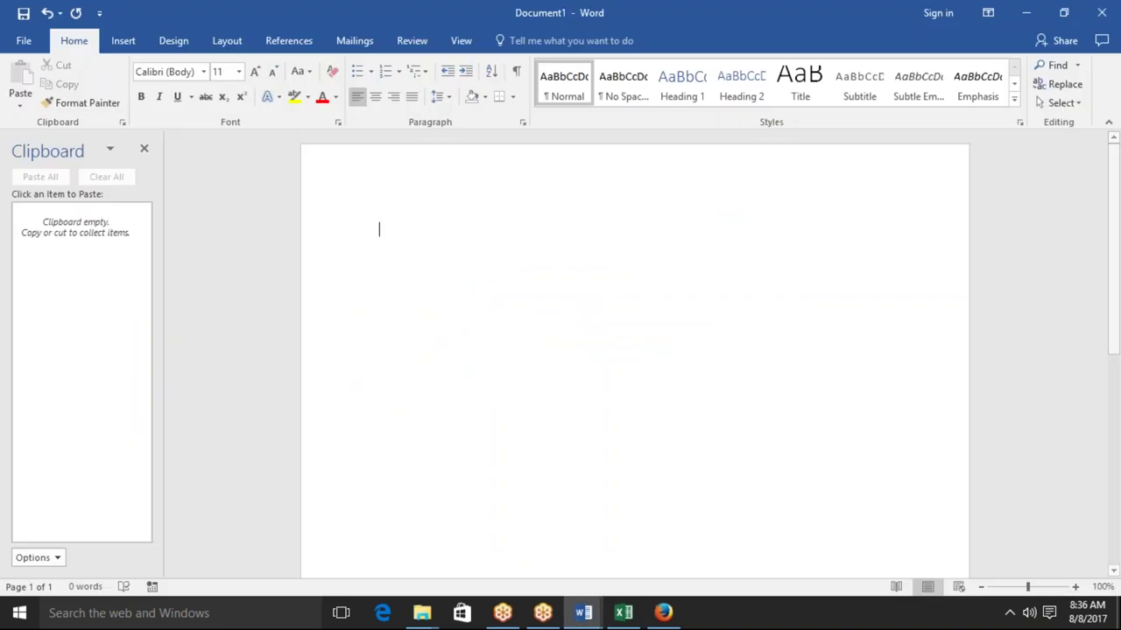
left_click(143, 148)
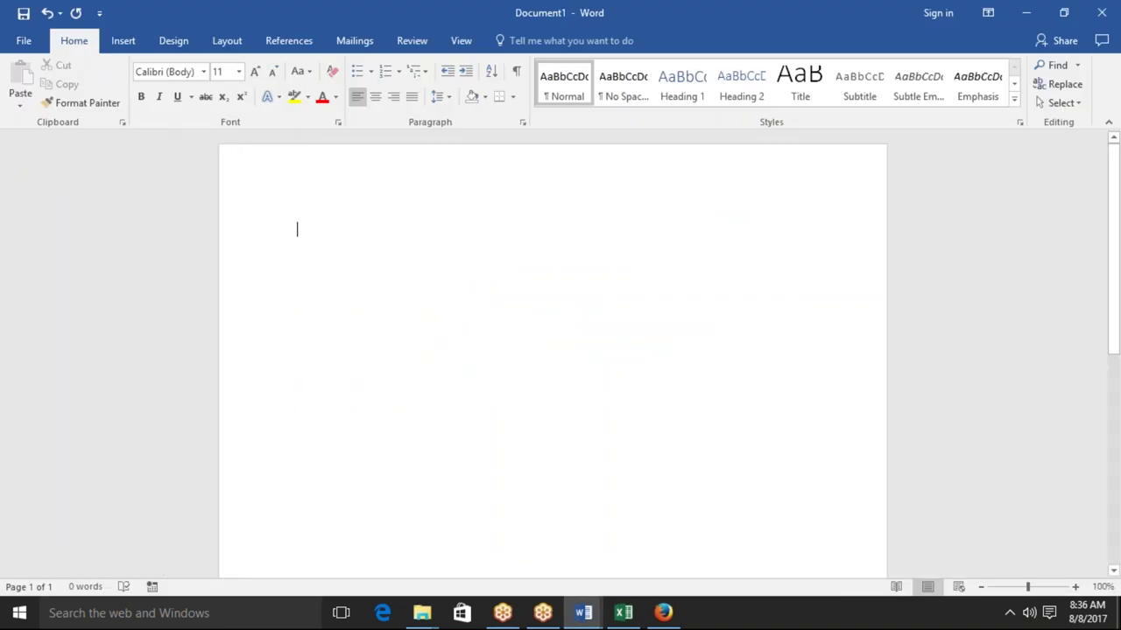
left_click(672, 618)
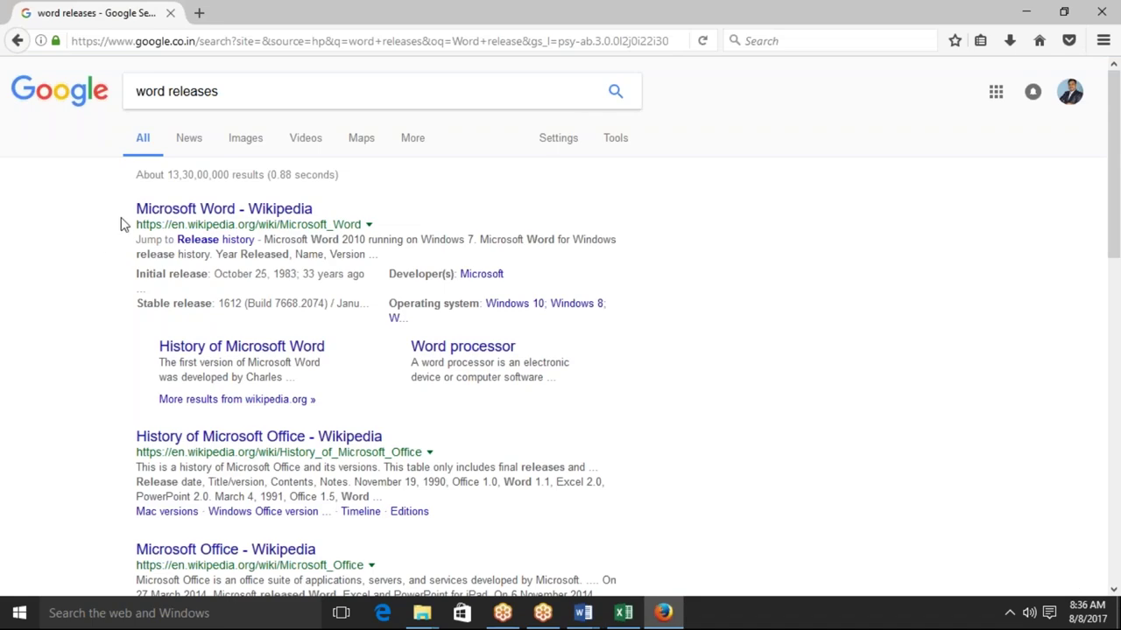
Step: Paste the Microsoft Word - Wikipedia result title into the blank Word document as a link
left_click_drag(134, 210, 313, 210)
key("ctrl+c")
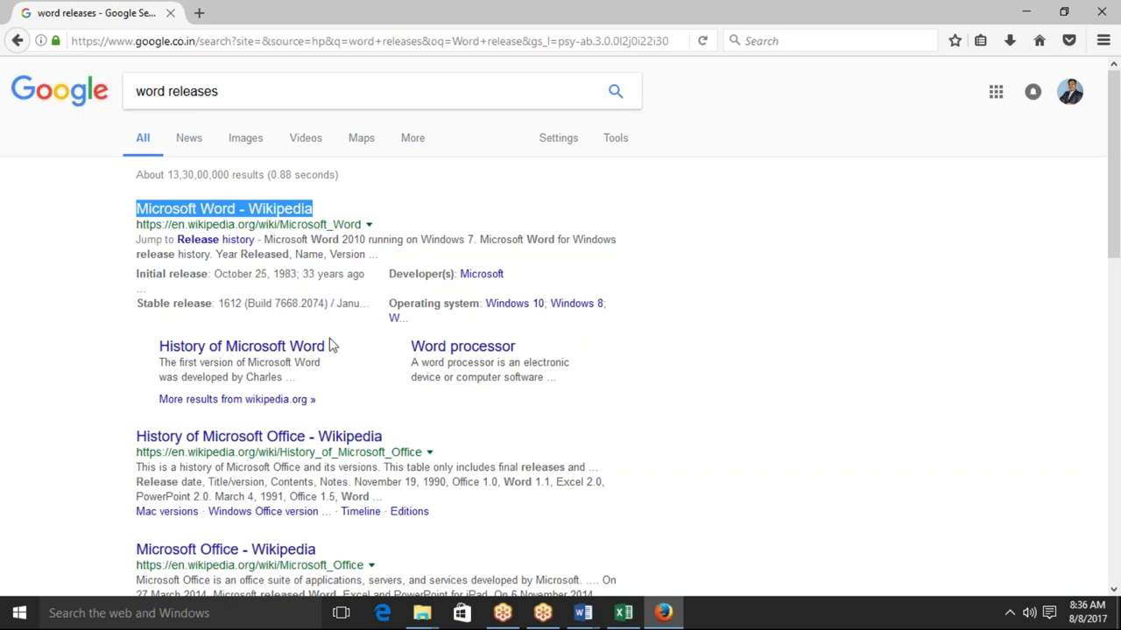
mouse_move(583, 613)
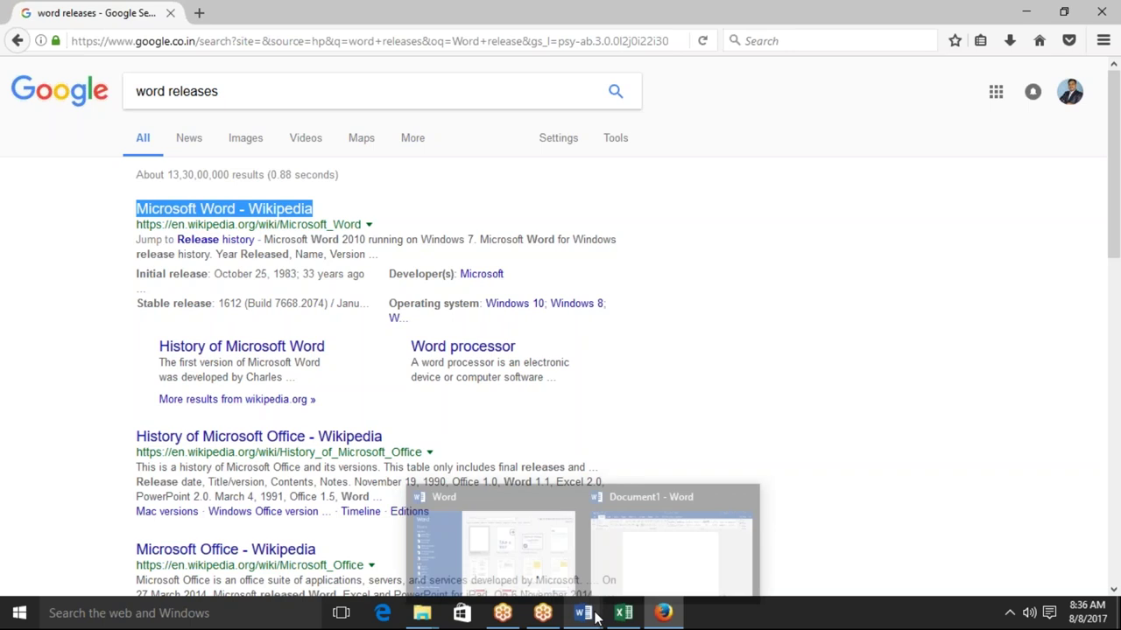
left_click(627, 545)
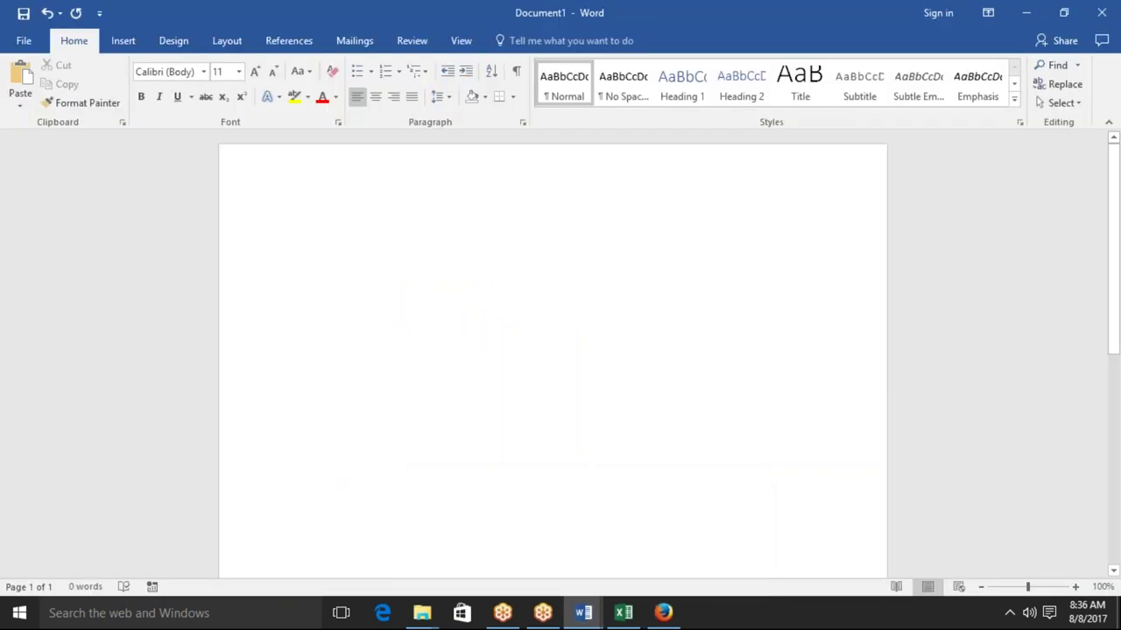
key("ctrl+v")
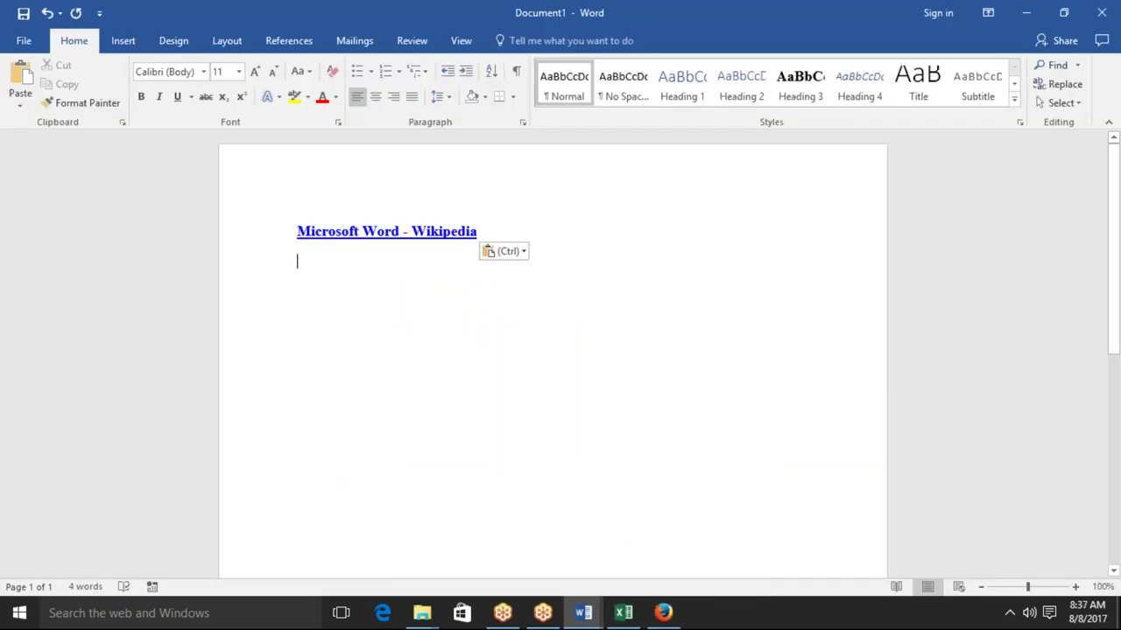
Step: Paste the History of Microsoft Office title below it, then delete everything in the document
key("alt+Tab")
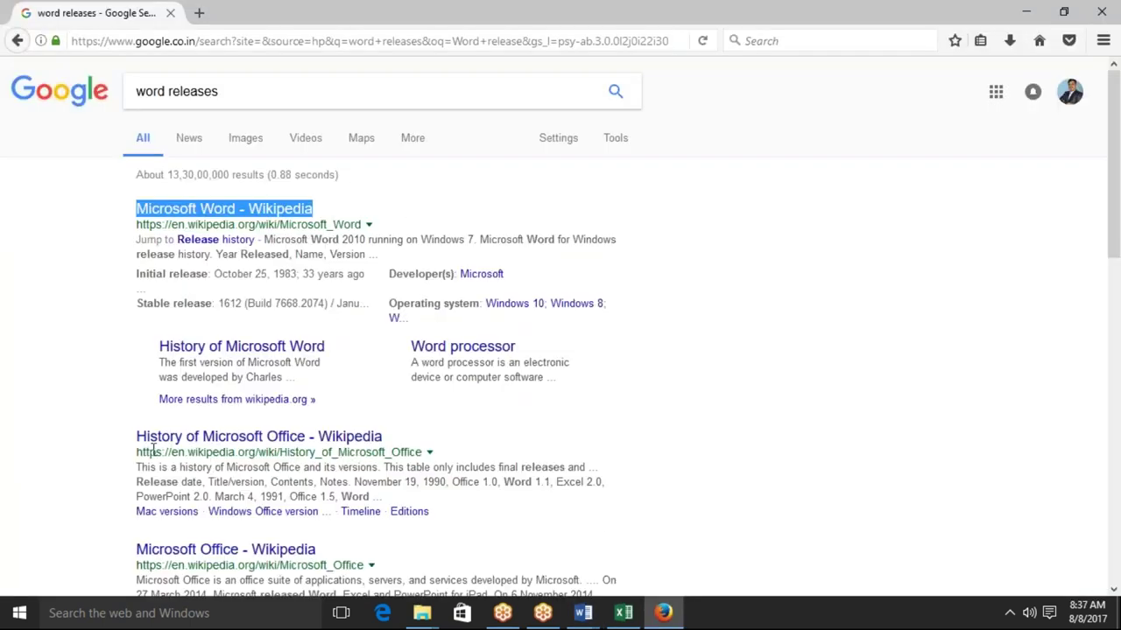
left_click_drag(132, 438, 394, 436)
key("ctrl+c")
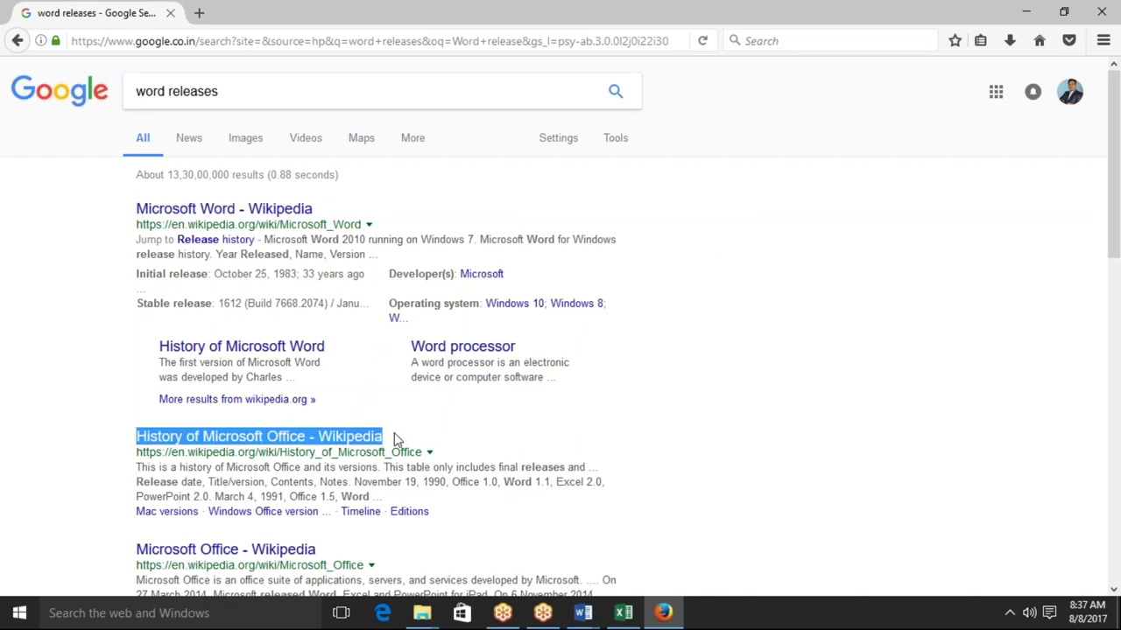
left_click(583, 613)
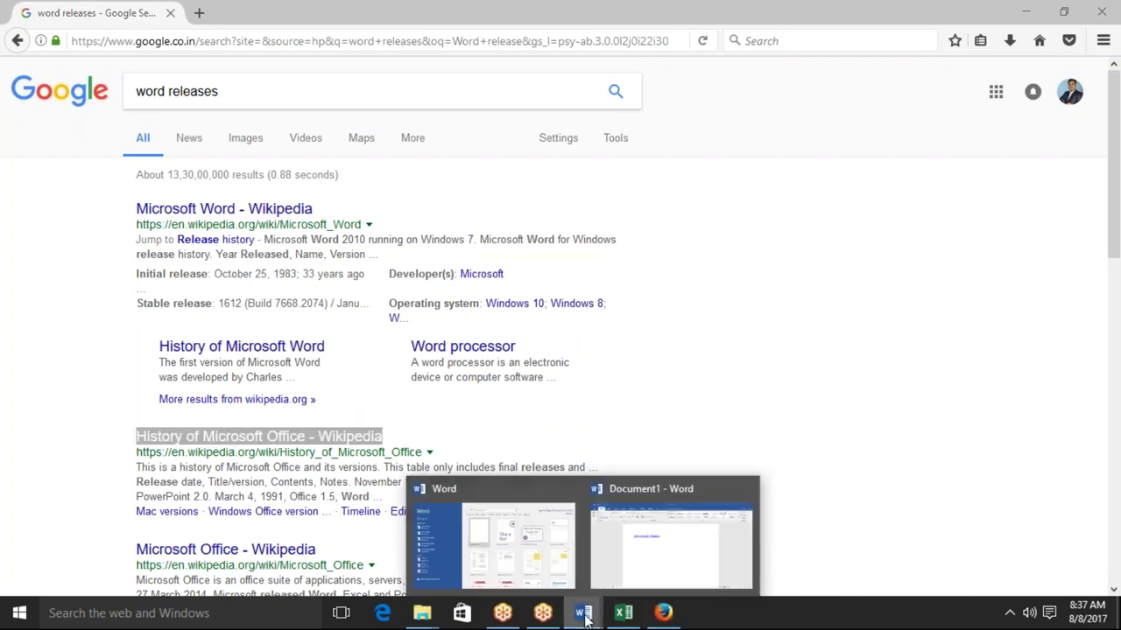
left_click(649, 576)
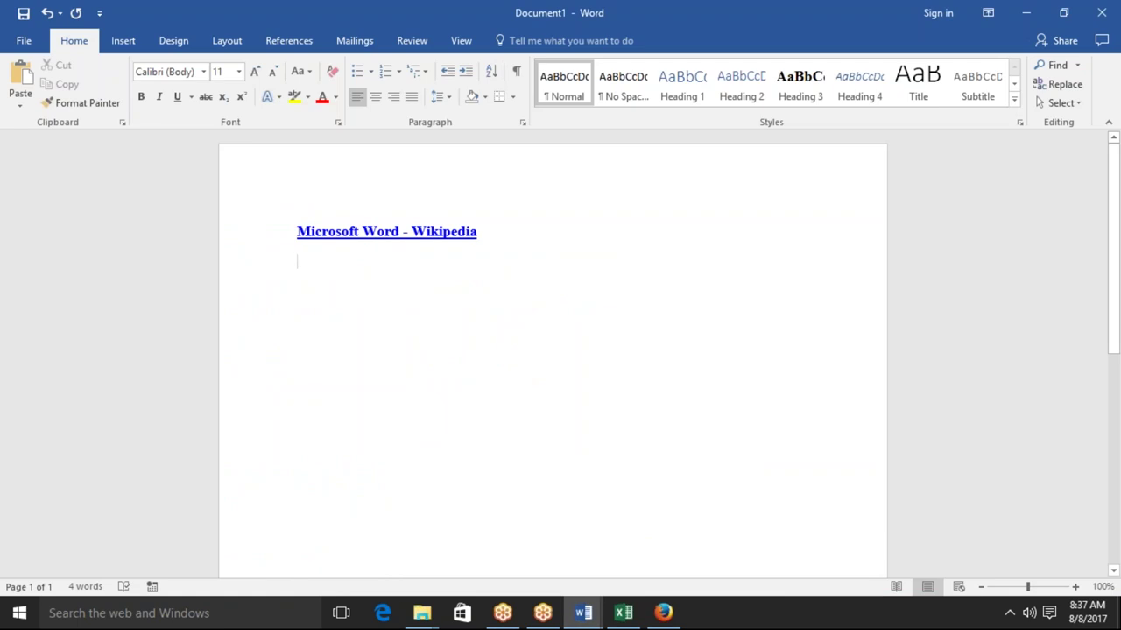
key("ctrl+v")
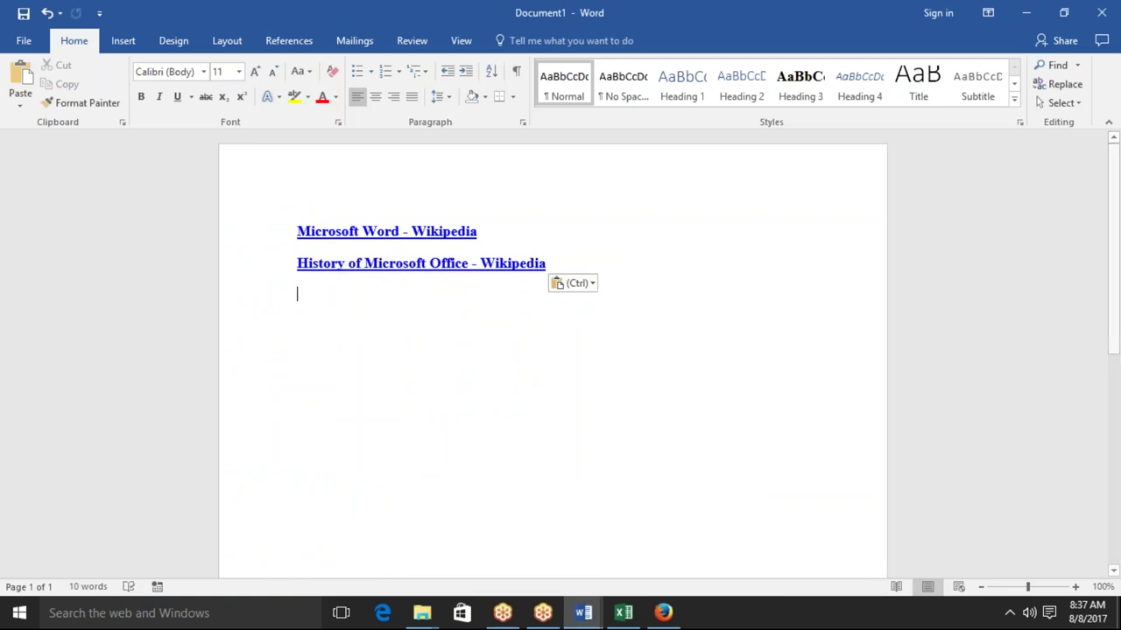
key("ctrl+a")
key("Delete")
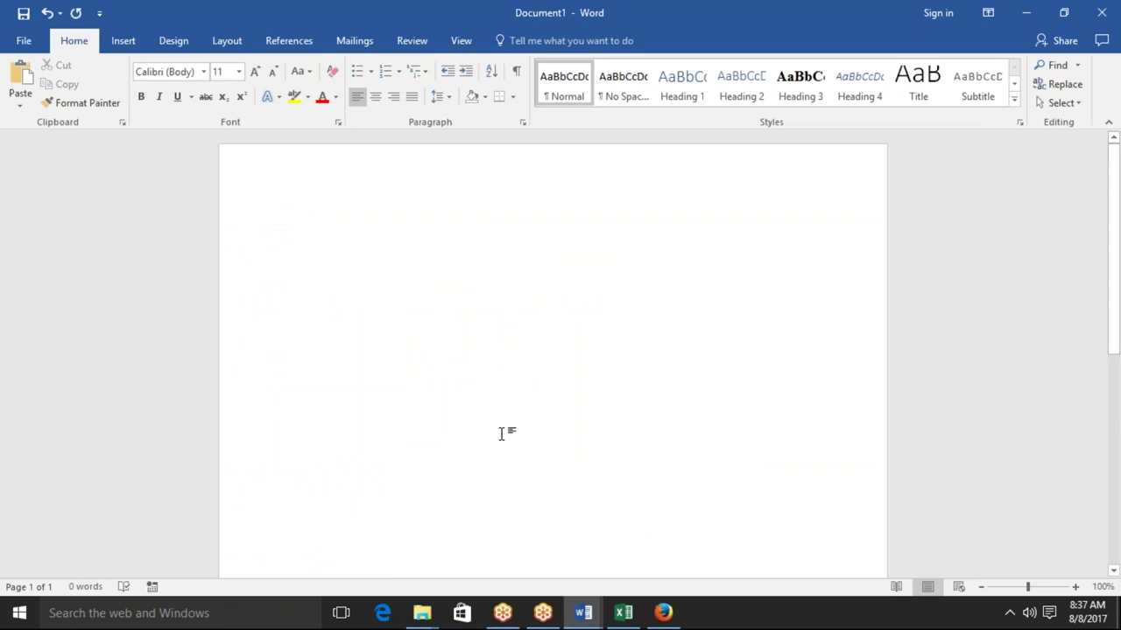
Step: Clear all Office Clipboard items, then select the Microsoft Word - Wikipedia title in Firefox
left_click(123, 123)
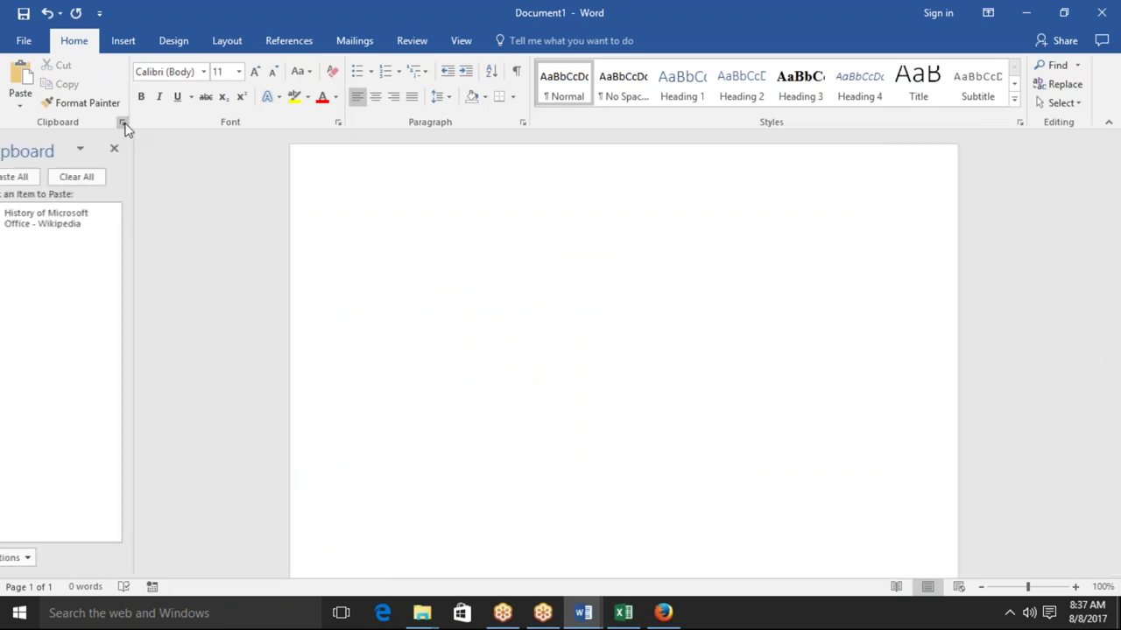
left_click(103, 179)
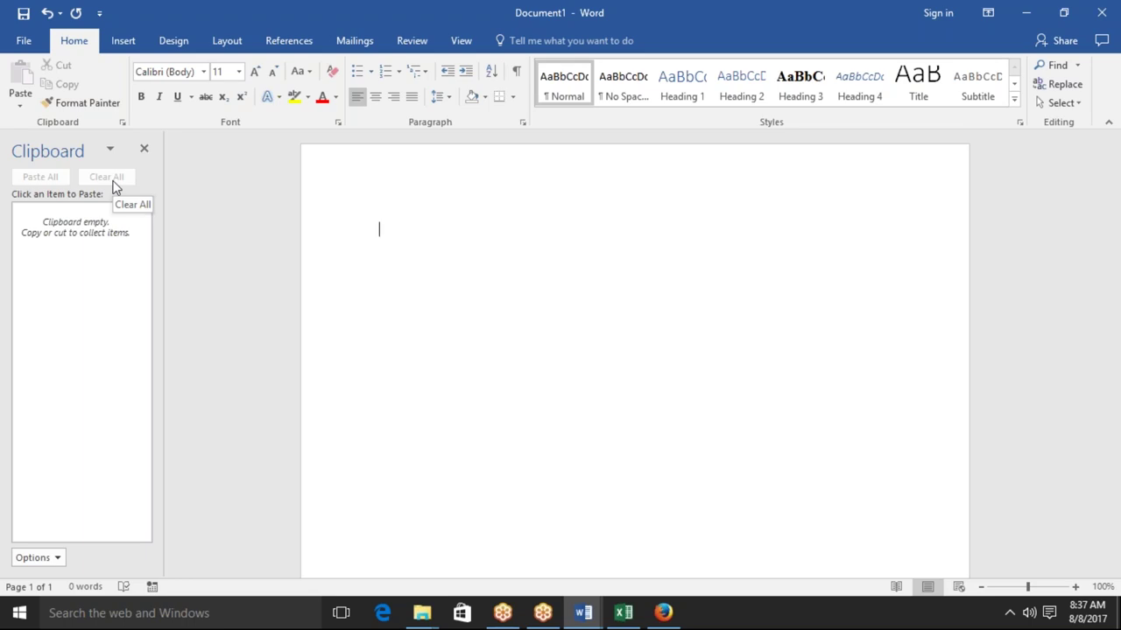
key("alt+Tab")
left_click(133, 212)
left_click_drag(133, 212, 320, 219)
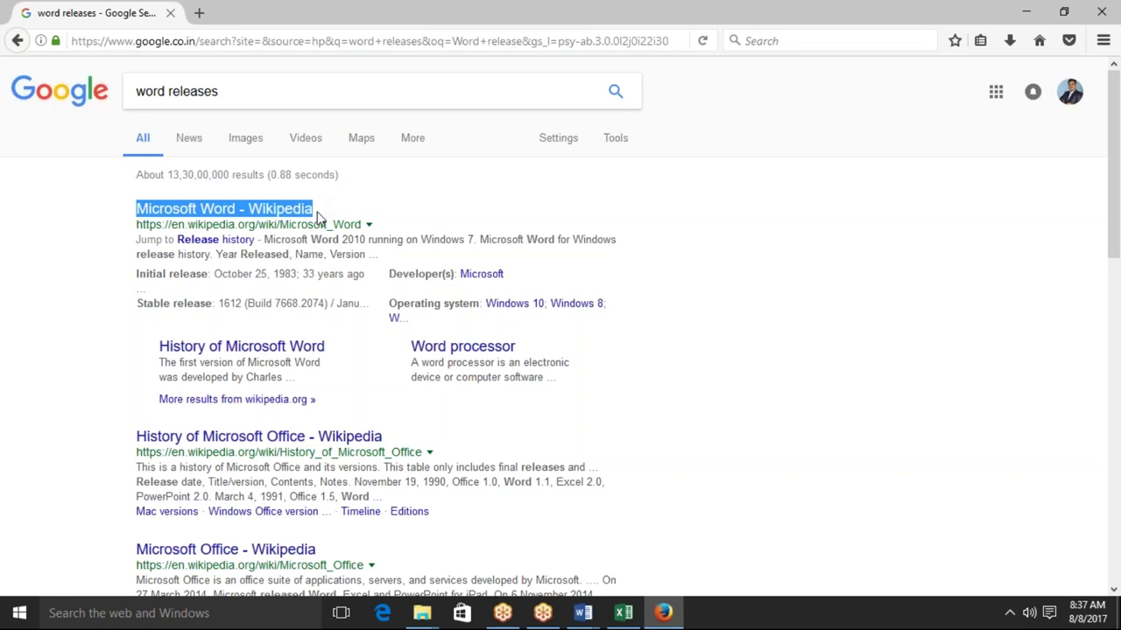
Step: Copy the Microsoft Word and History of Microsoft Office Wikipedia titles to the clipboard
key("ctrl+c")
key("alt+Tab")
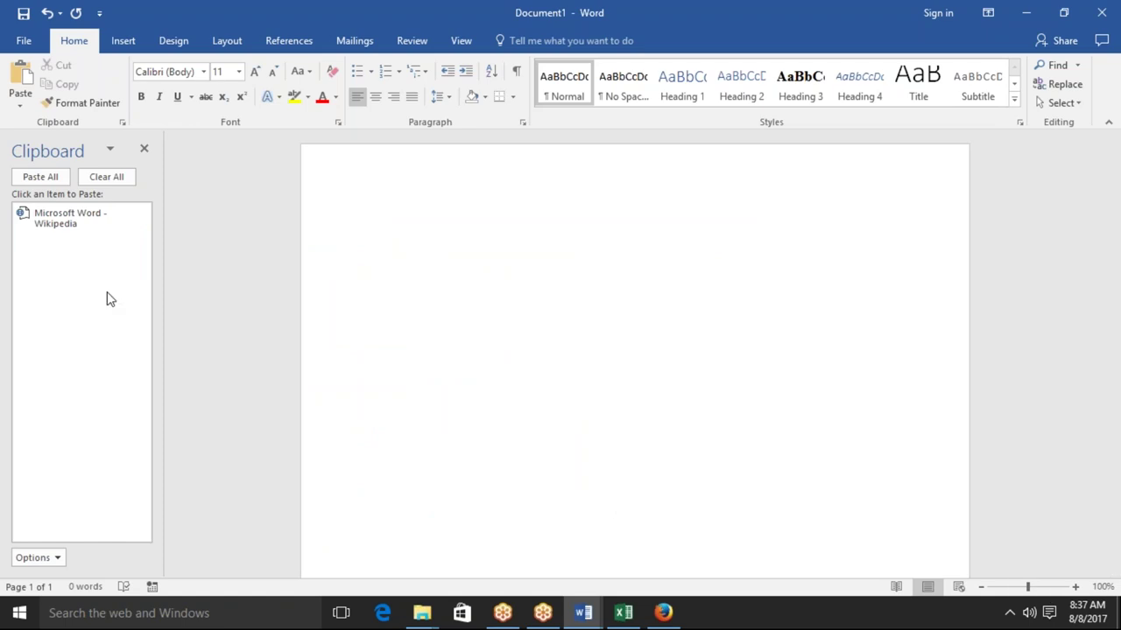
key("alt+Tab")
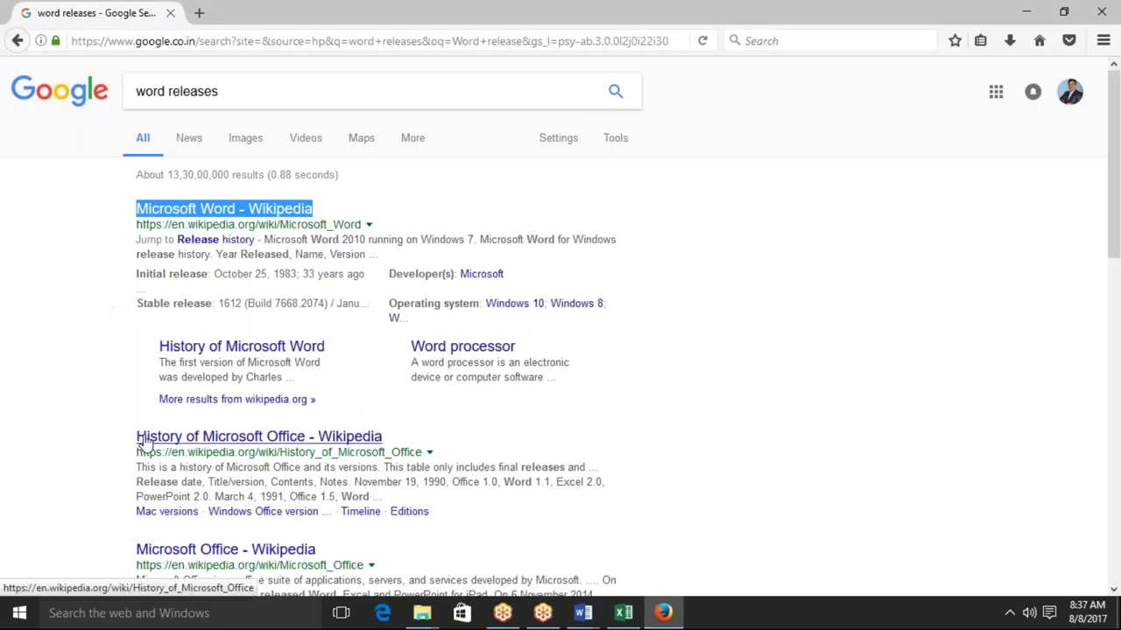
left_click_drag(133, 436, 403, 436)
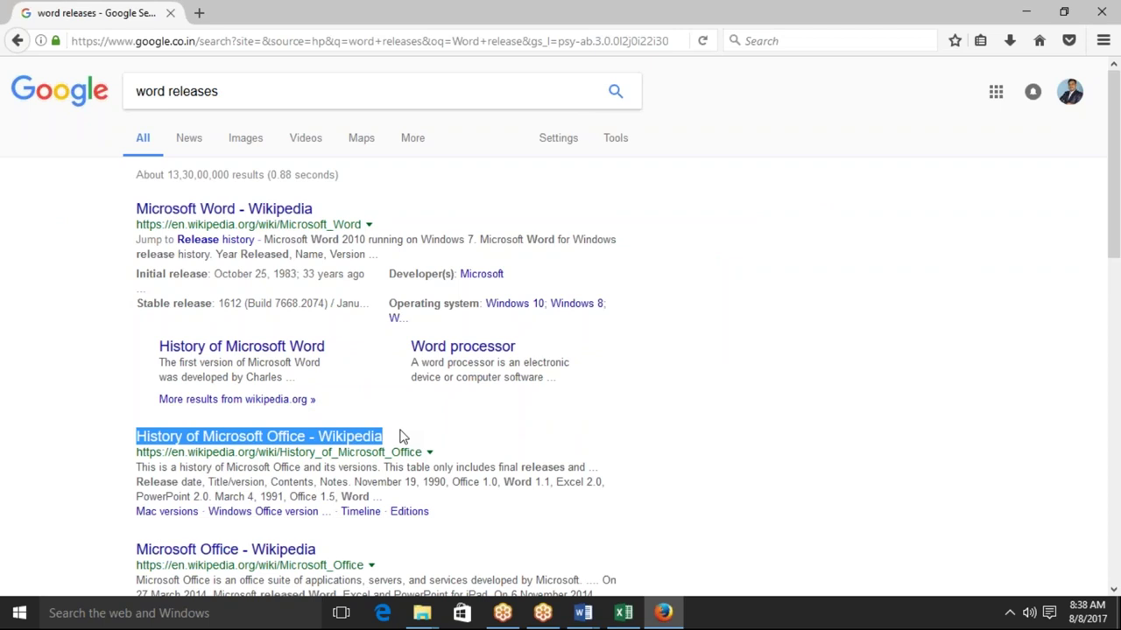
key("ctrl+c")
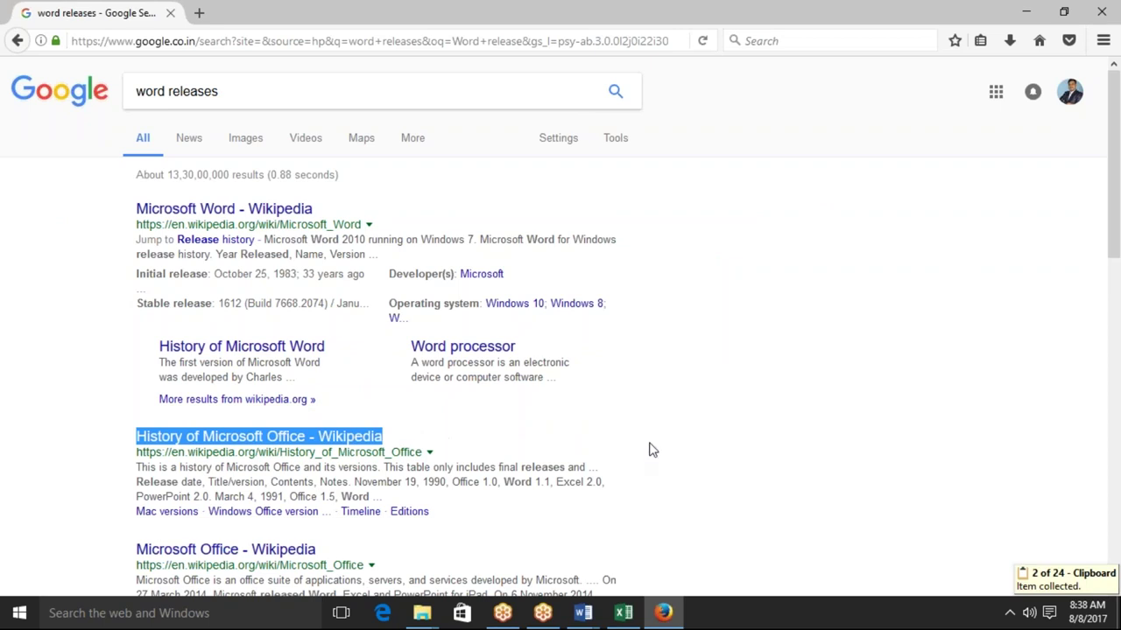
Step: Copy the Collins English Dictionary and Office 2016 for Mac release notes titles
scroll(710, 427, "down", 5)
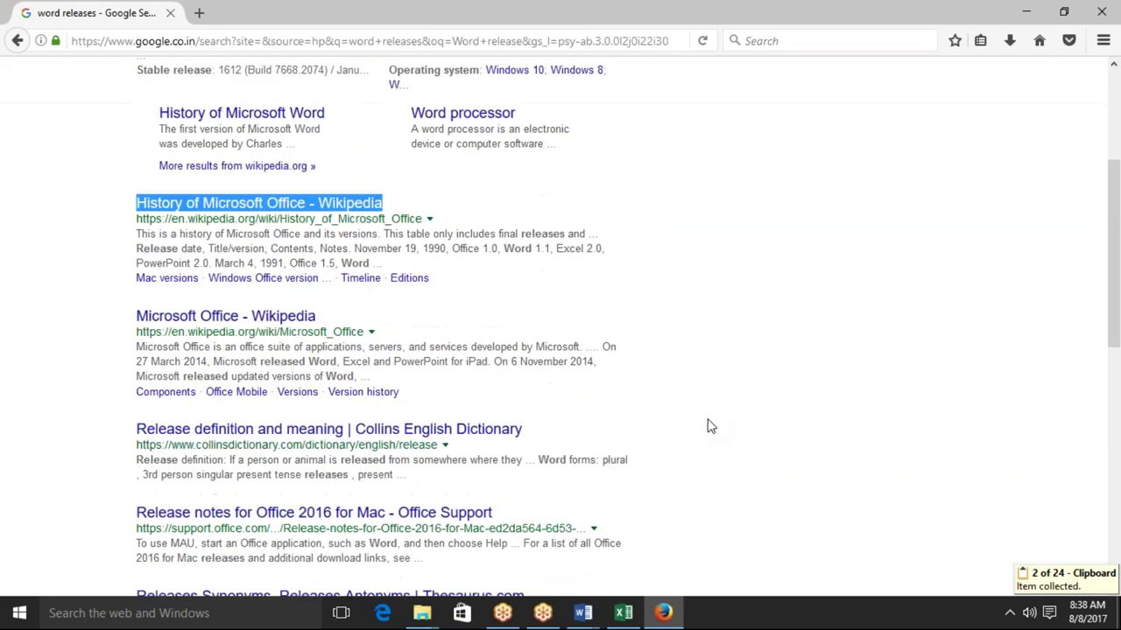
mouse_move(128, 385)
left_mouse_down()
mouse_move(492, 364)
mouse_move(540, 393)
left_mouse_up()
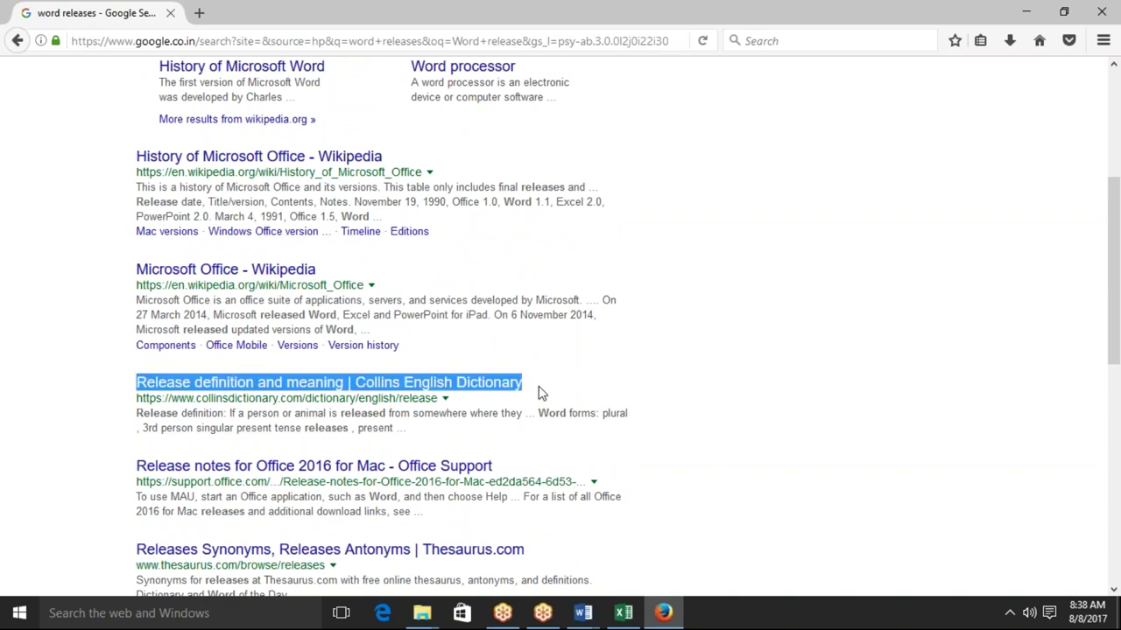
key("ctrl+c")
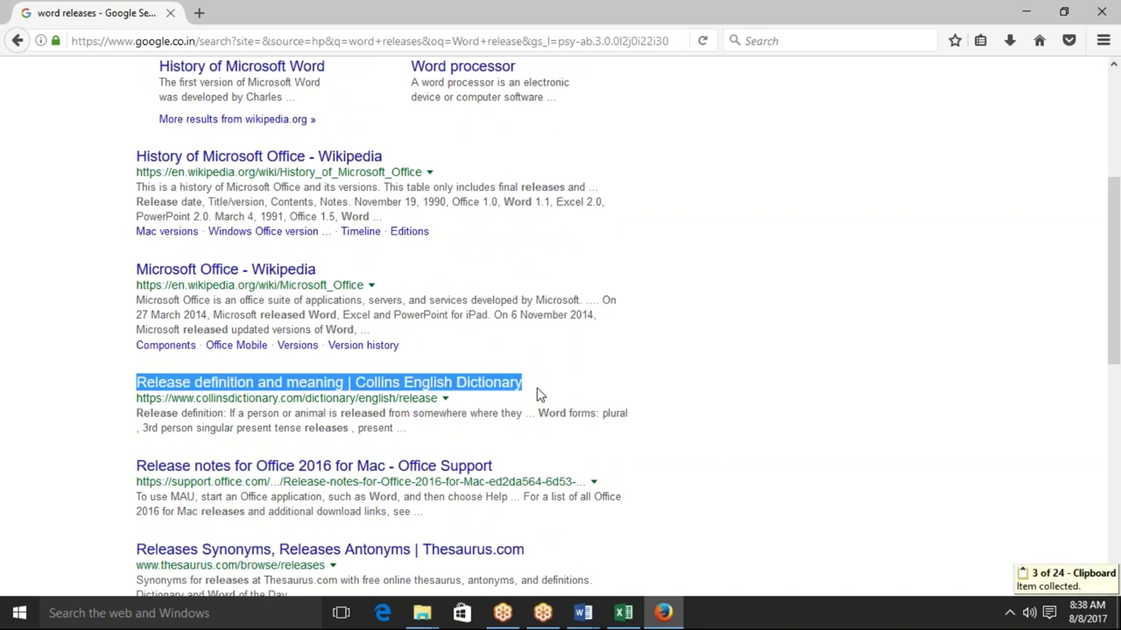
left_click(127, 466)
left_click_drag(127, 466, 497, 462)
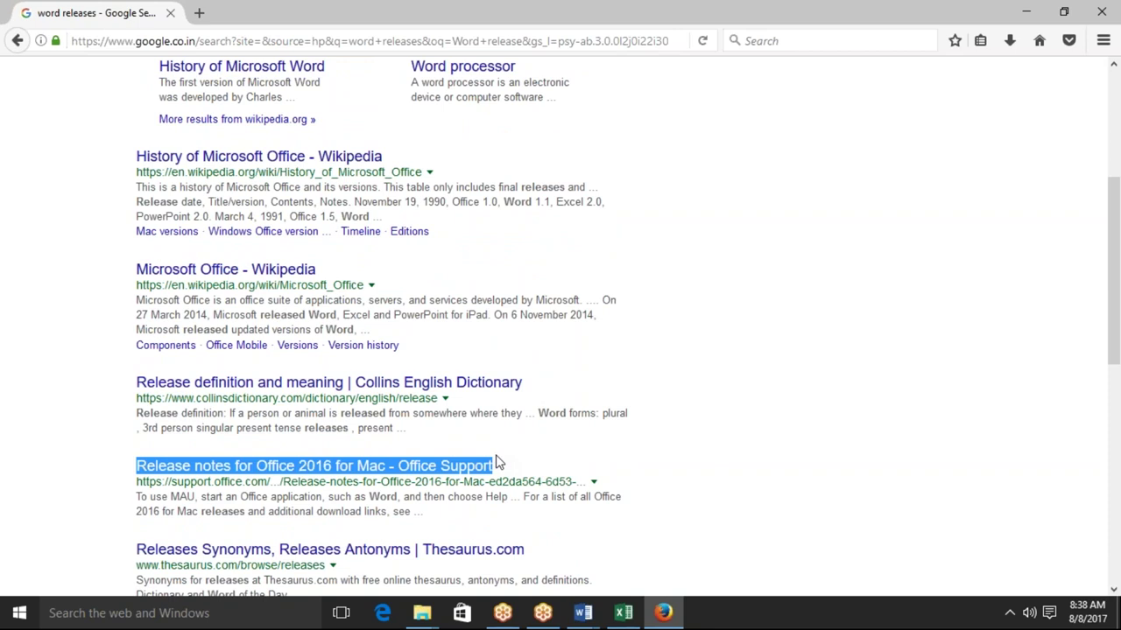
key("ctrl+c")
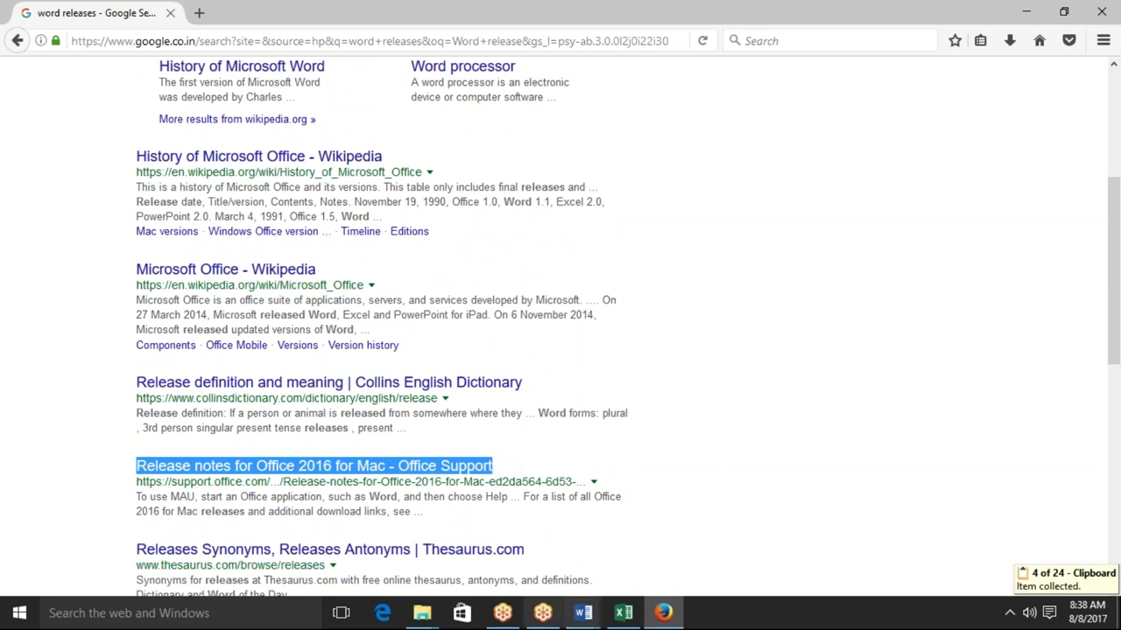
Step: Paste all four collected titles into Document1, clear the Office Clipboard, and select everything
mouse_move(579, 615)
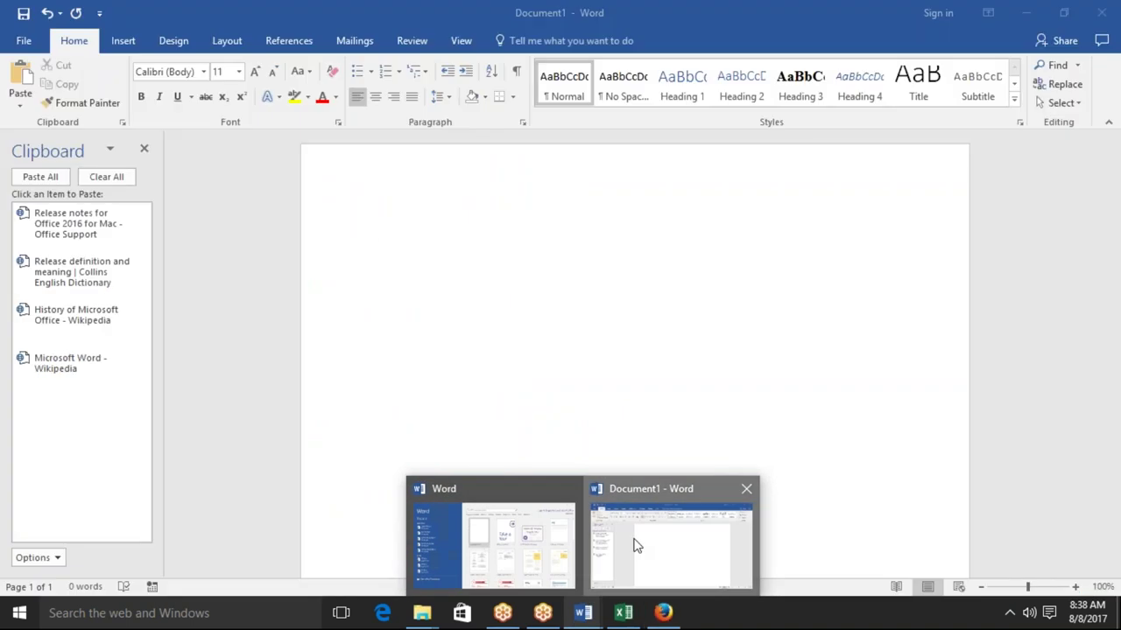
left_click(633, 543)
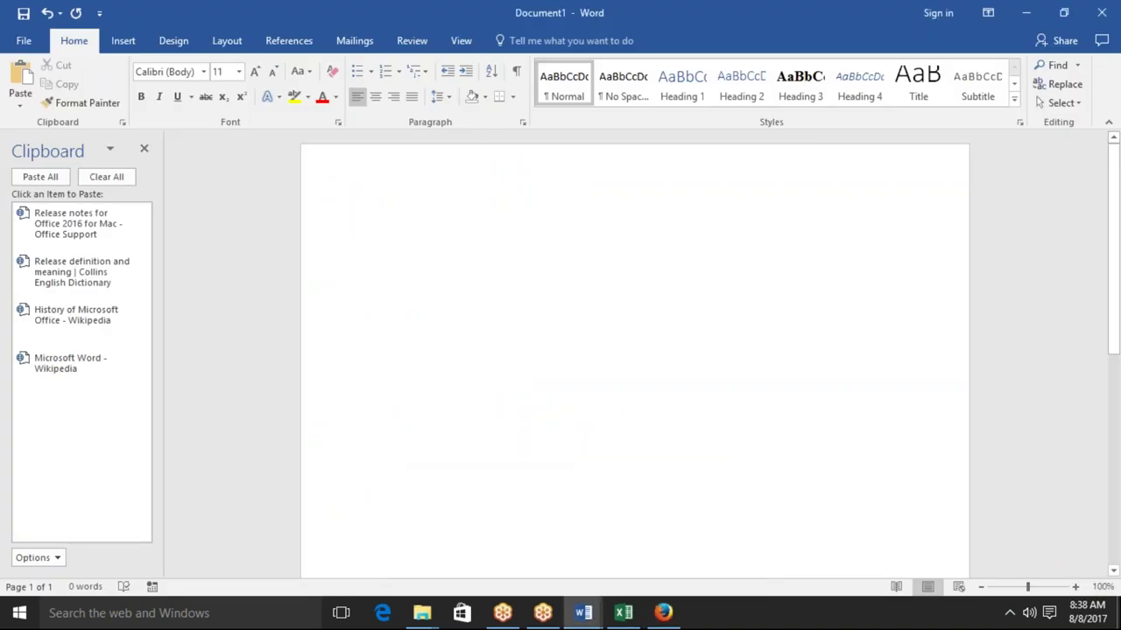
left_click(43, 180)
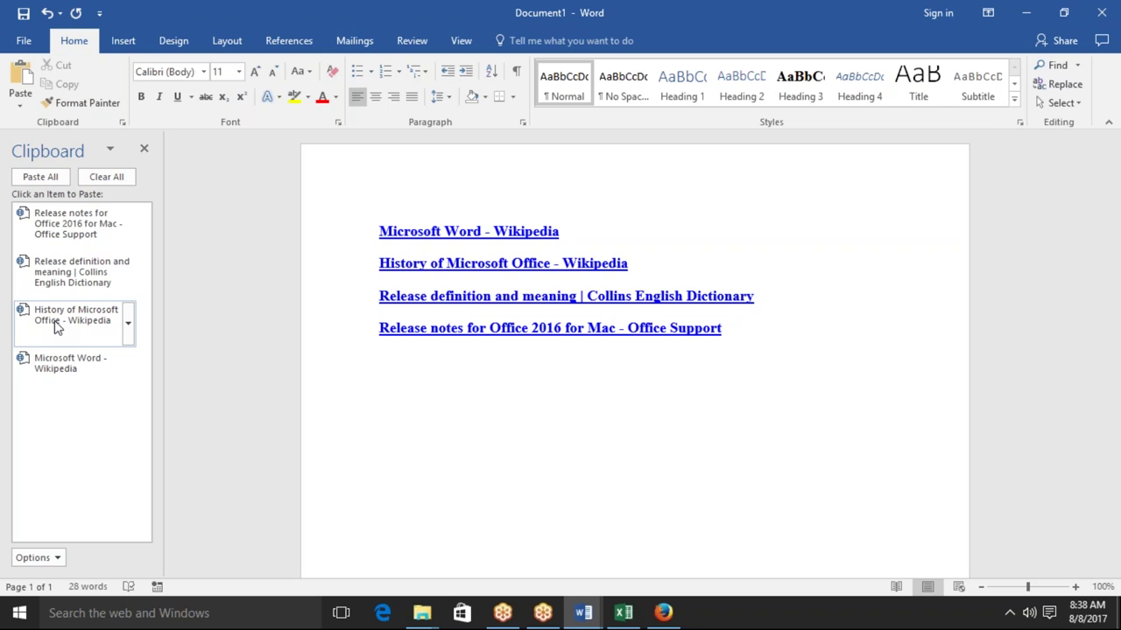
left_click(109, 177)
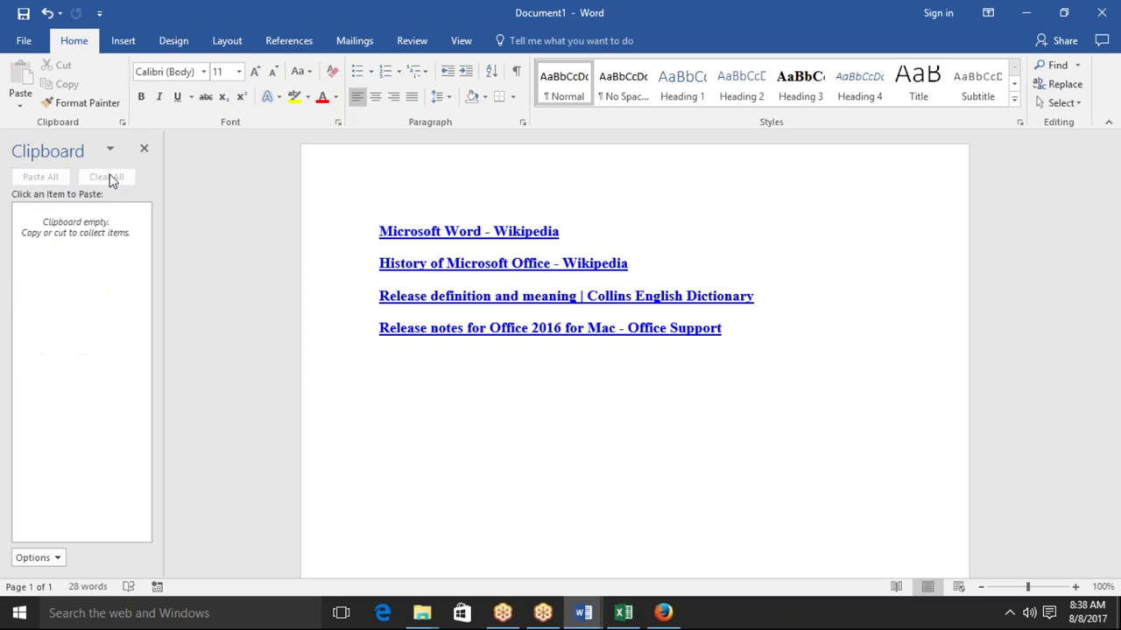
key("ctrl+a")
Step: Delete the pasted links, copy the Collins English Dictionary title, and close Firefox
key("Delete")
key("alt+Tab")
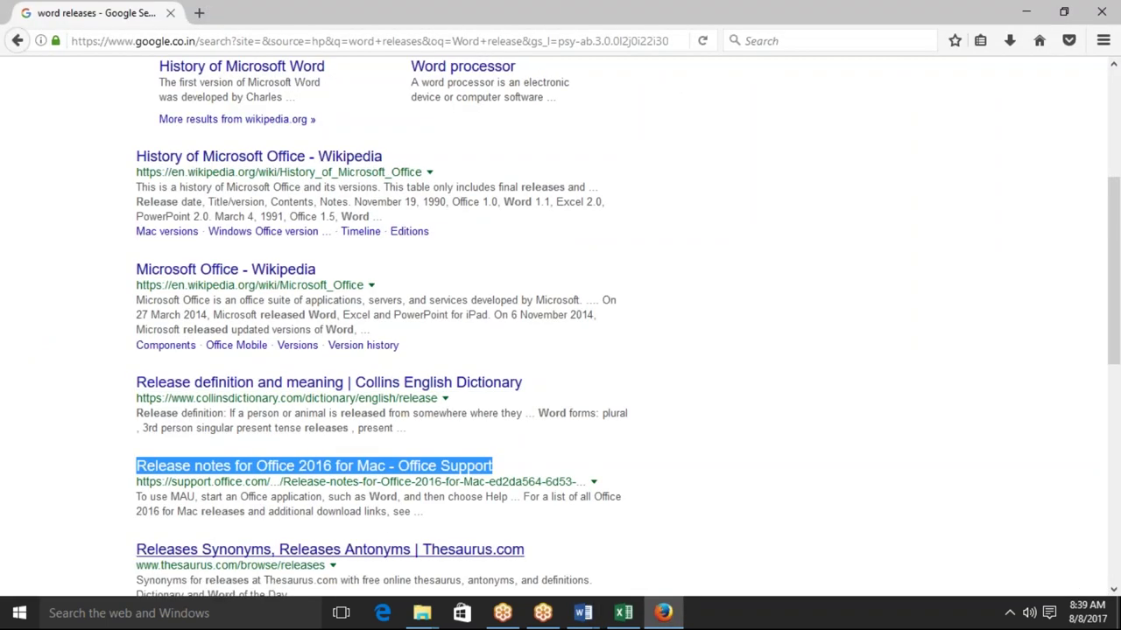
left_click(140, 384)
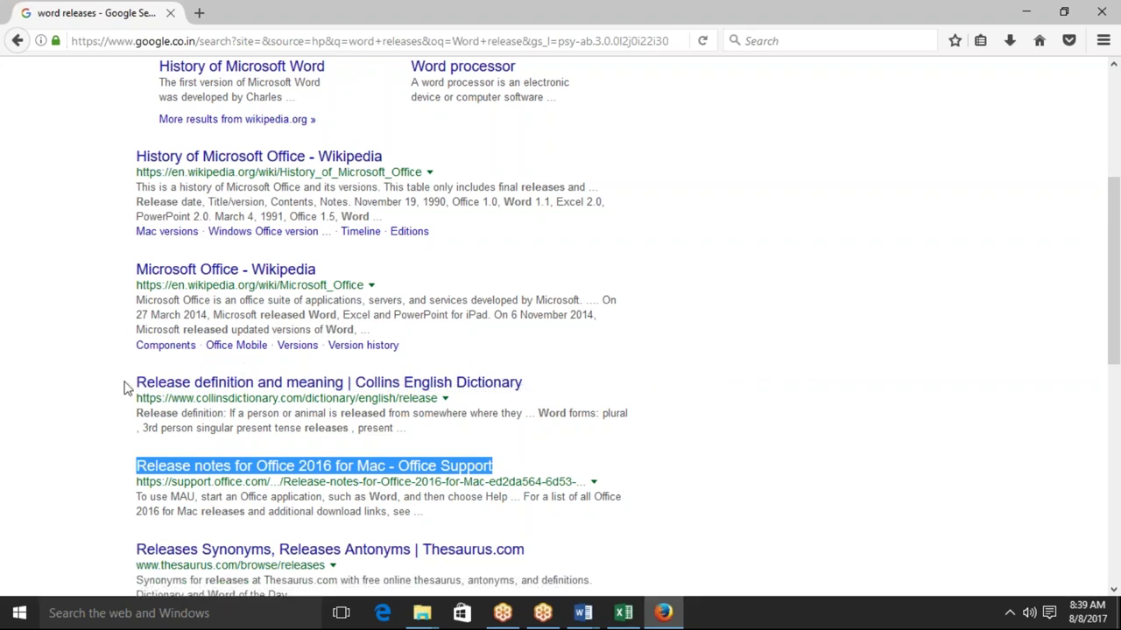
left_click_drag(127, 385, 538, 394)
key("ctrl+c")
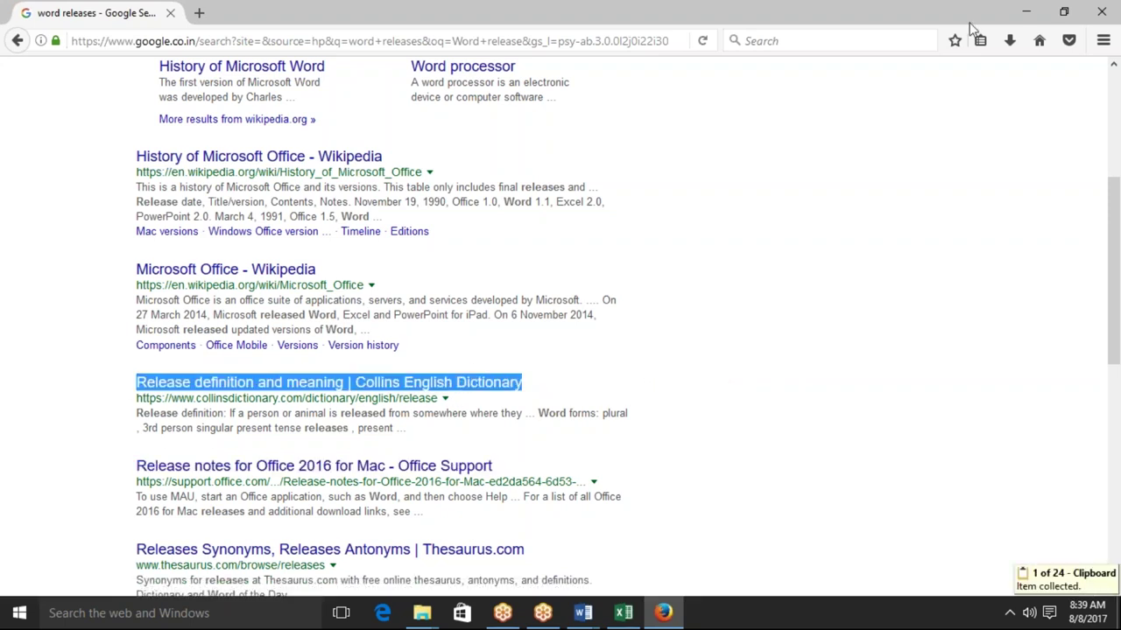
left_click(1103, 11)
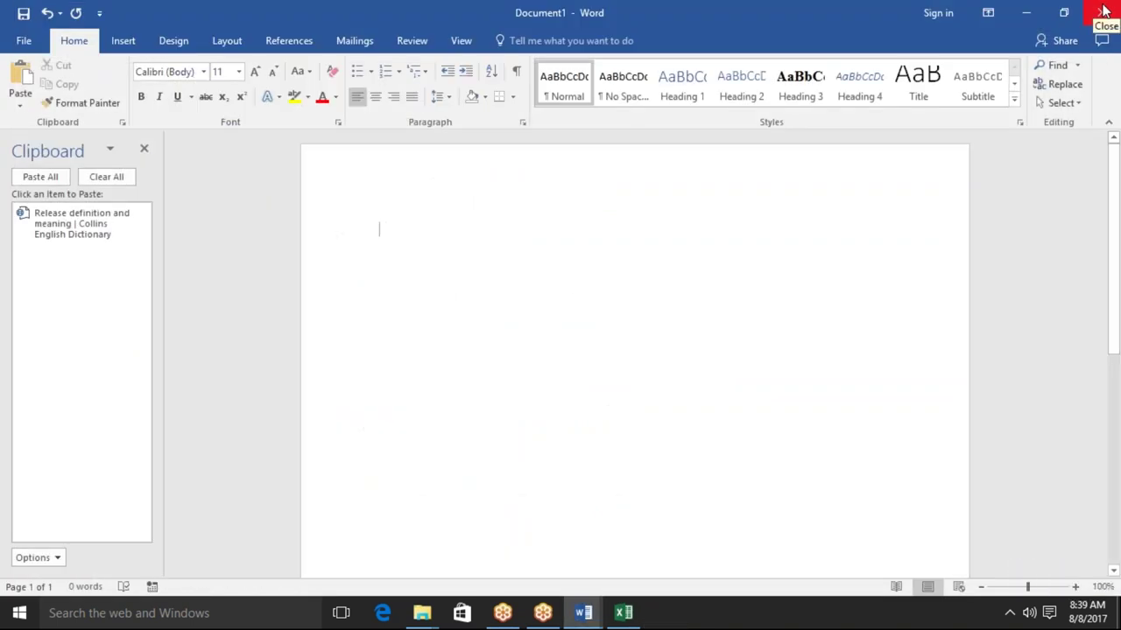
Step: Cancel closing Word, paste the Collins title, then clear and close the Office Clipboard
left_click(1104, 11)
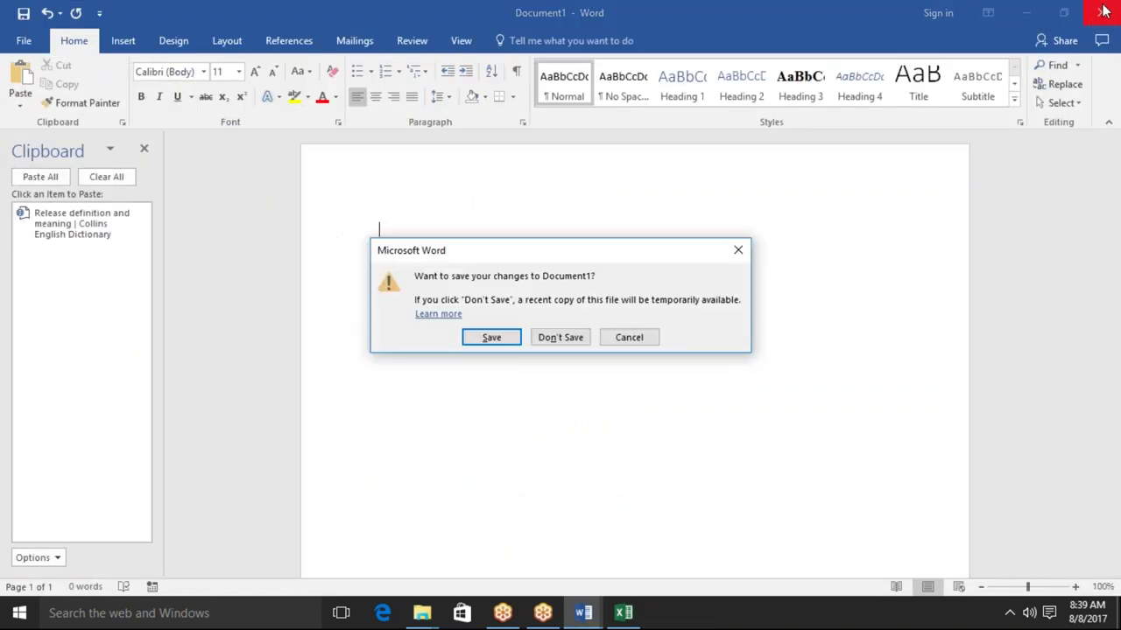
key("Escape")
key("ctrl+v")
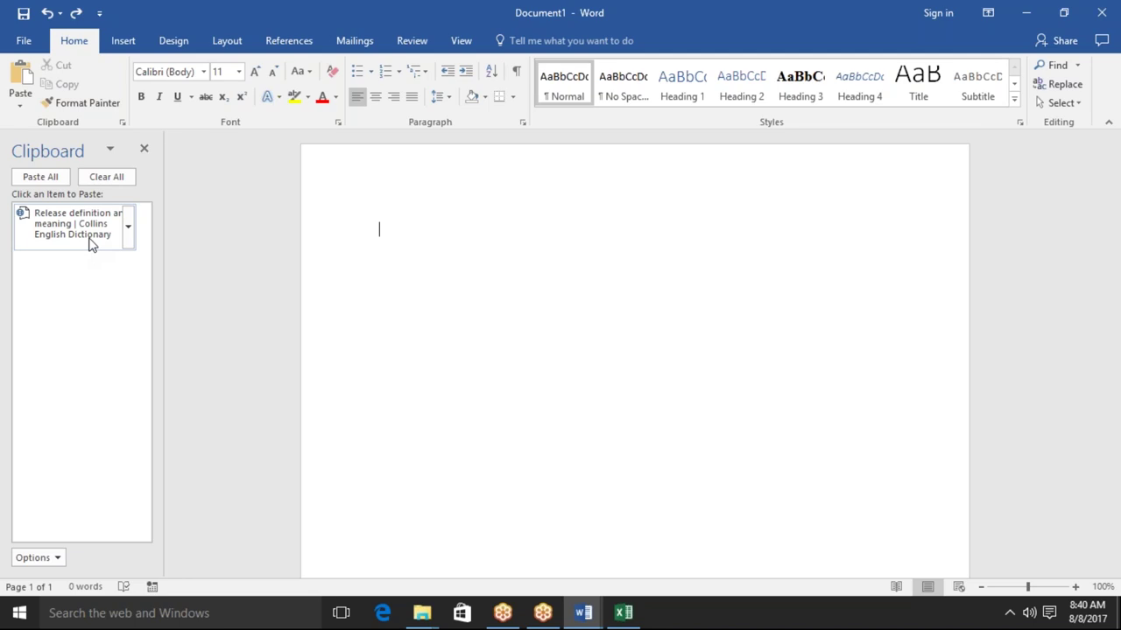
left_click(115, 177)
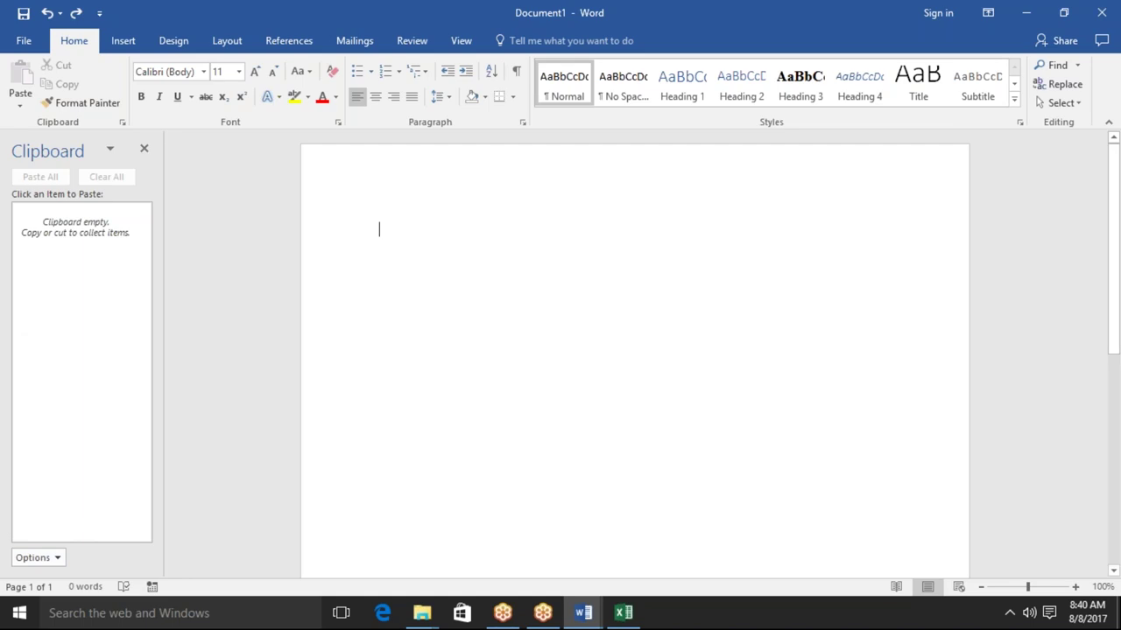
left_click(145, 149)
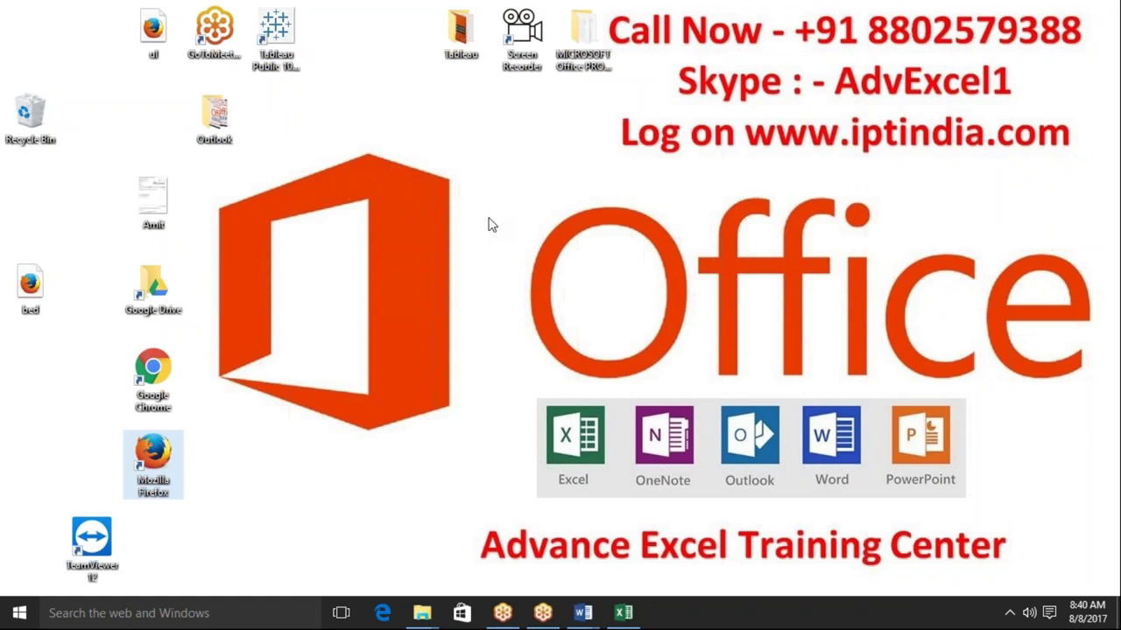
left_click(172, 268)
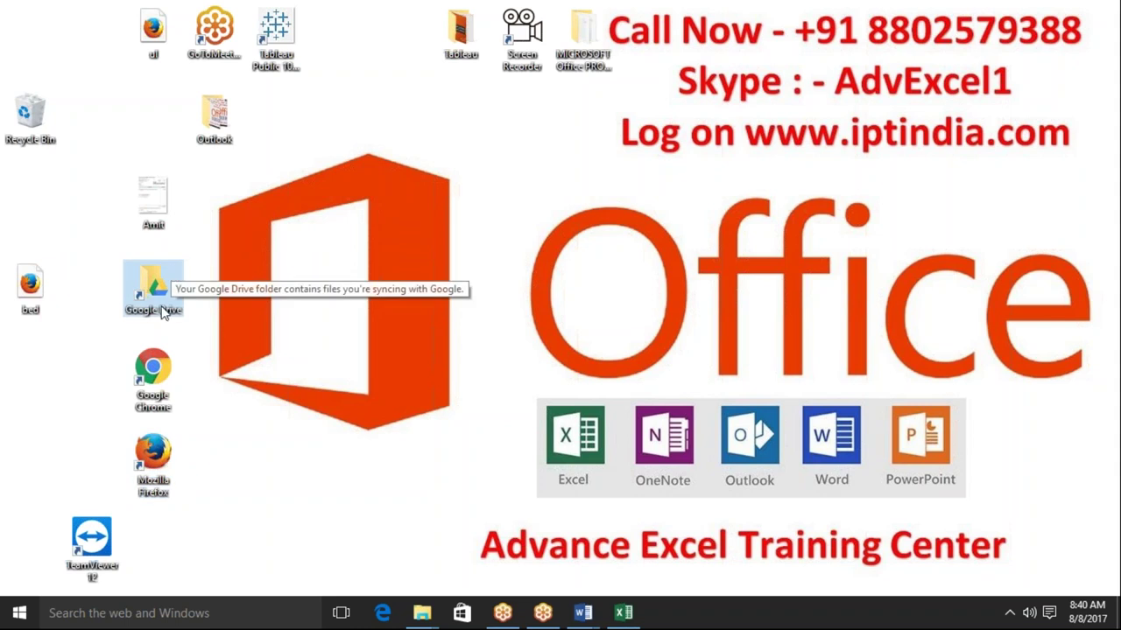
left_click(228, 307)
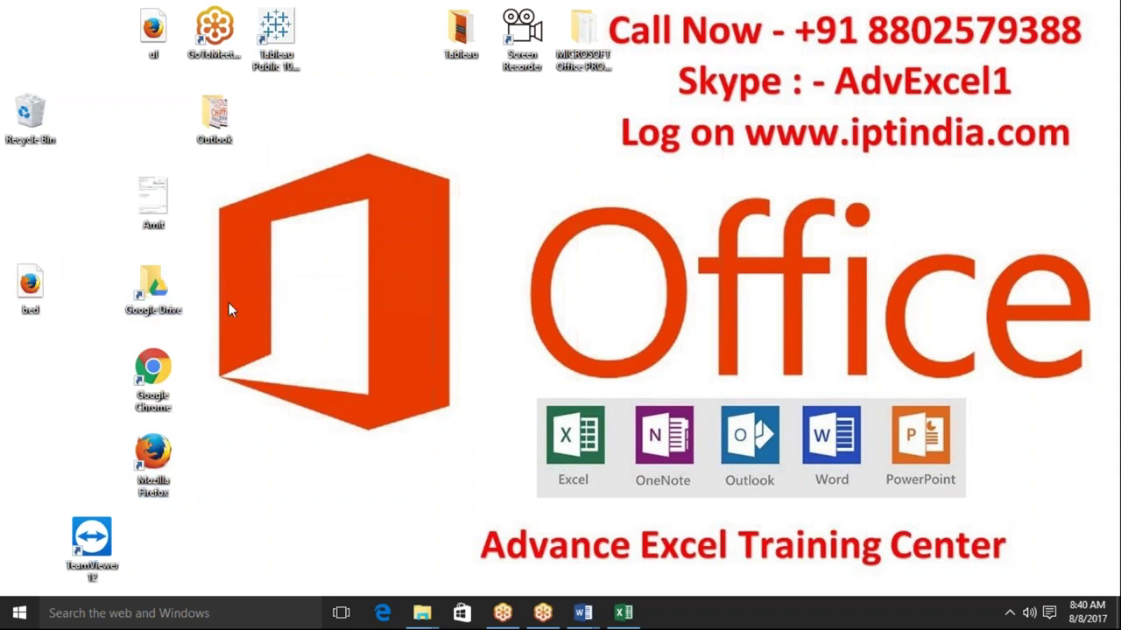